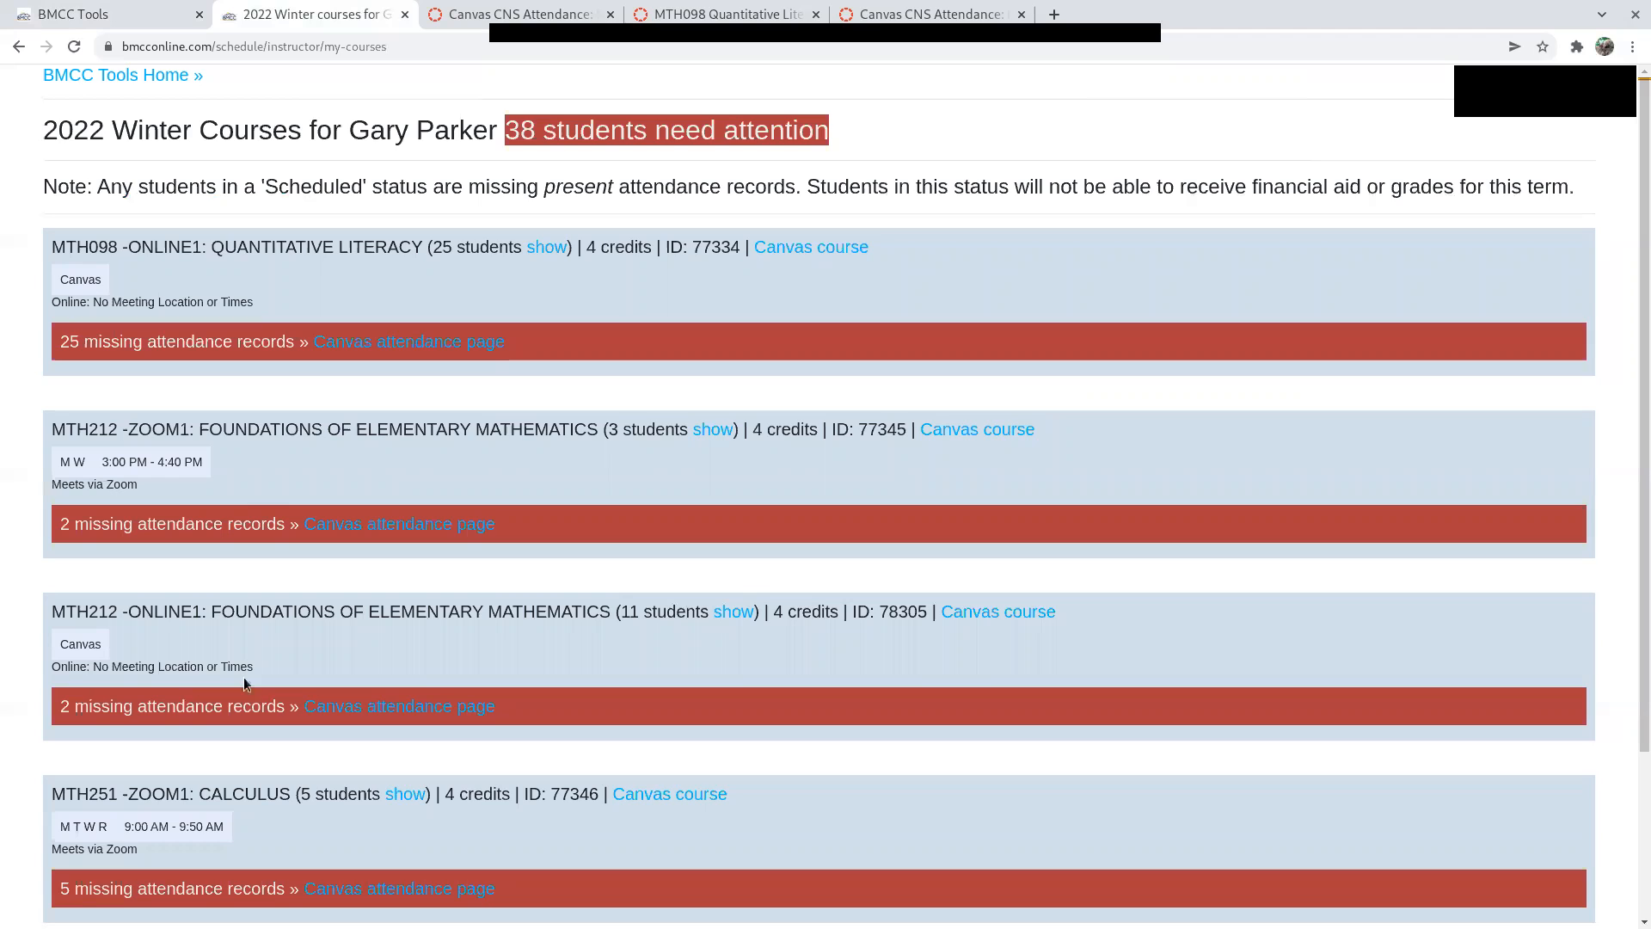
# - Review the 2022 Winter course list for missing attendance records and switch to the MTH212 Canvas CNS Attendance page
pyautogui.scroll(-3, 276, 838)
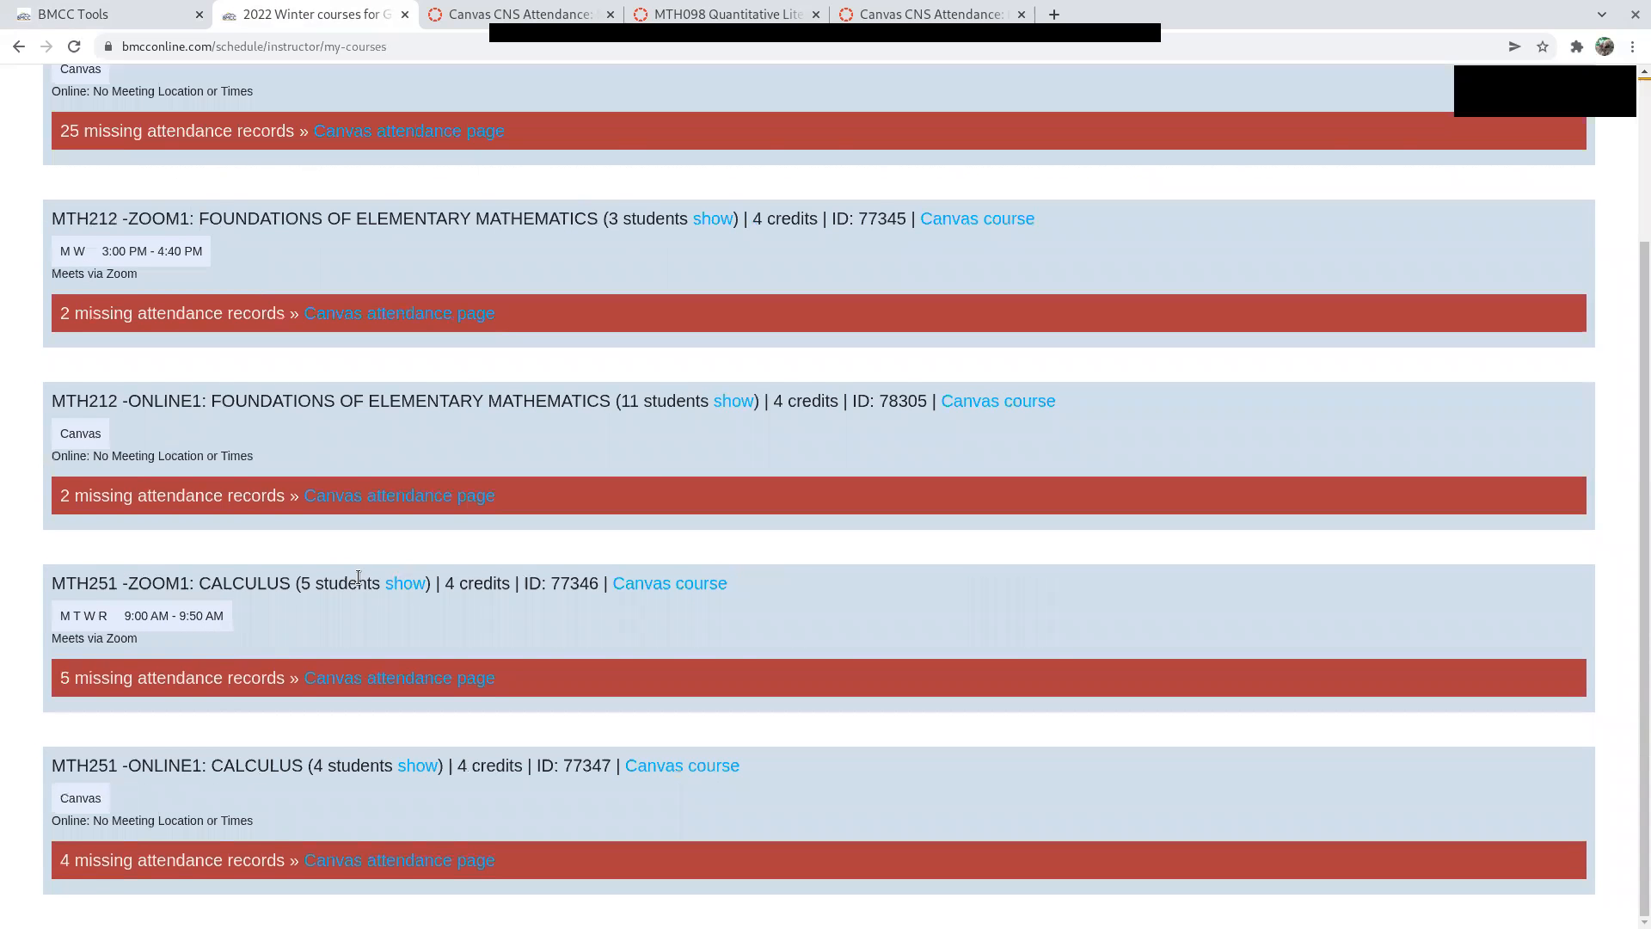
pyautogui.scroll(3, 344, 569)
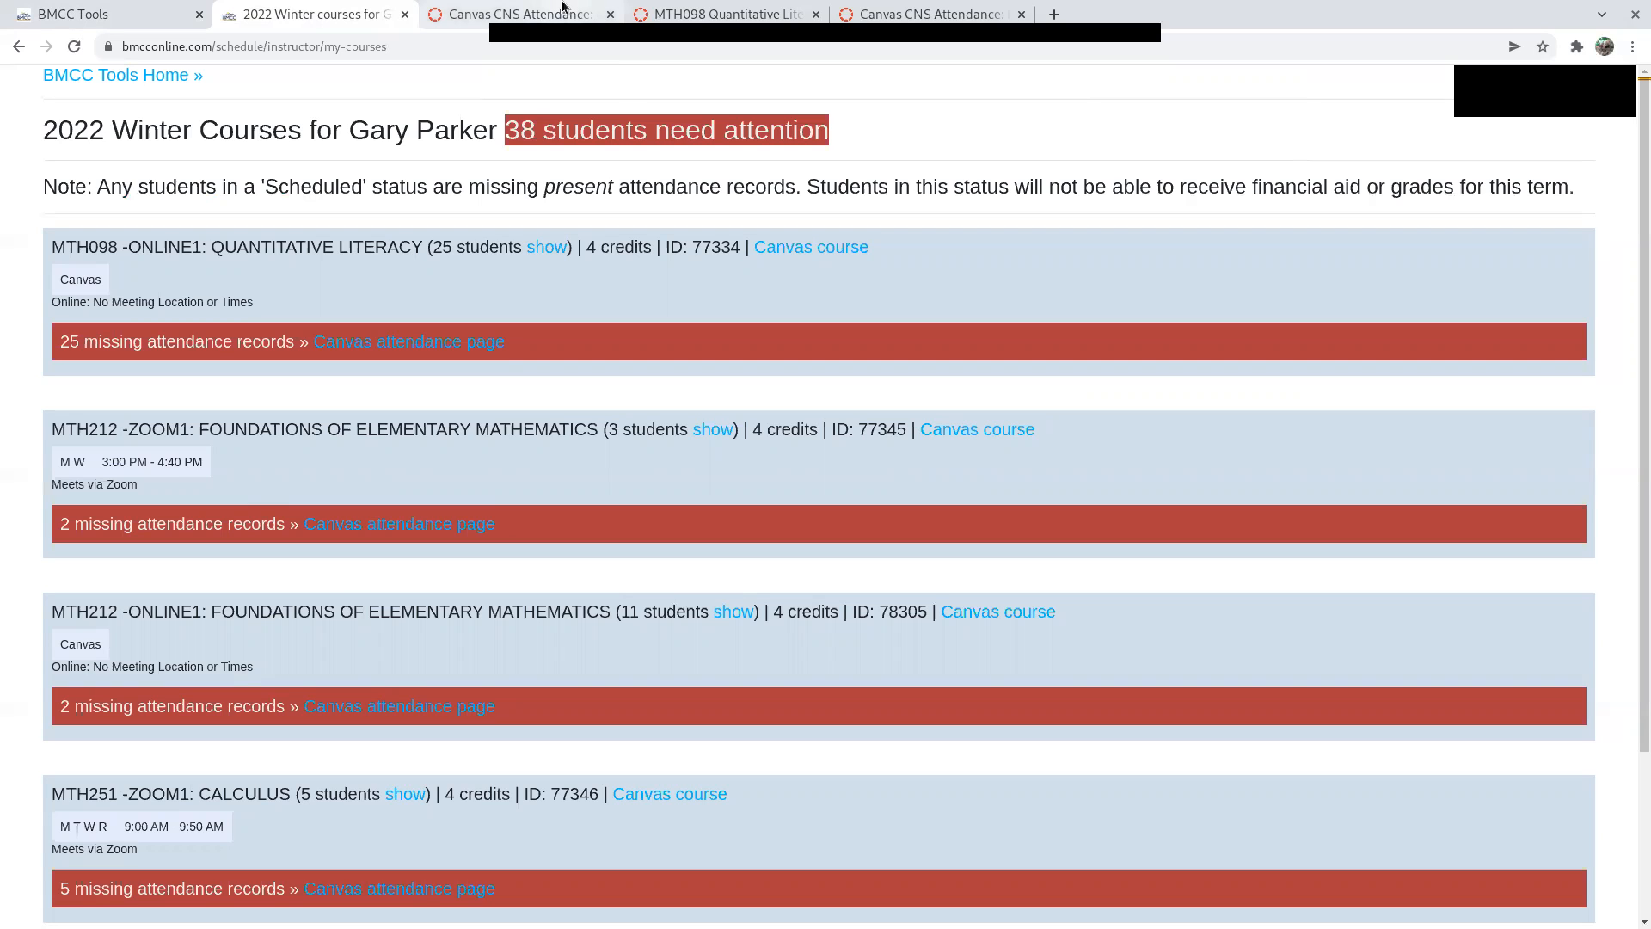
pyautogui.click(497, 14)
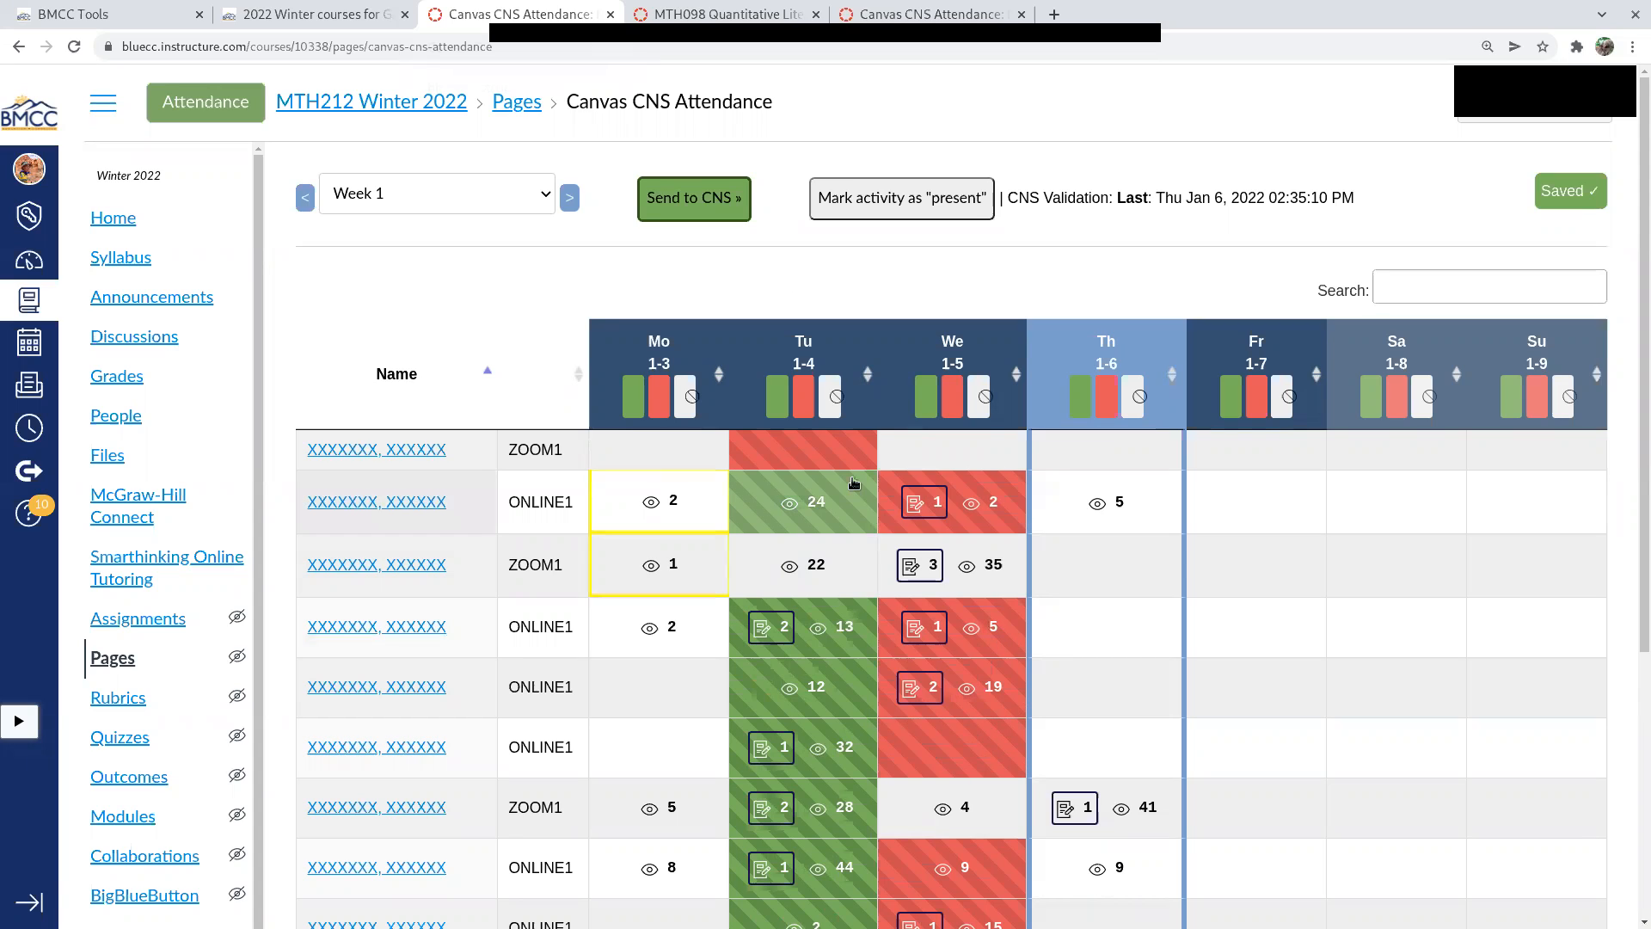
# - Mark the students in the second, third and fourth roster rows present for Wednesday 1-5
pyautogui.click(977, 487)
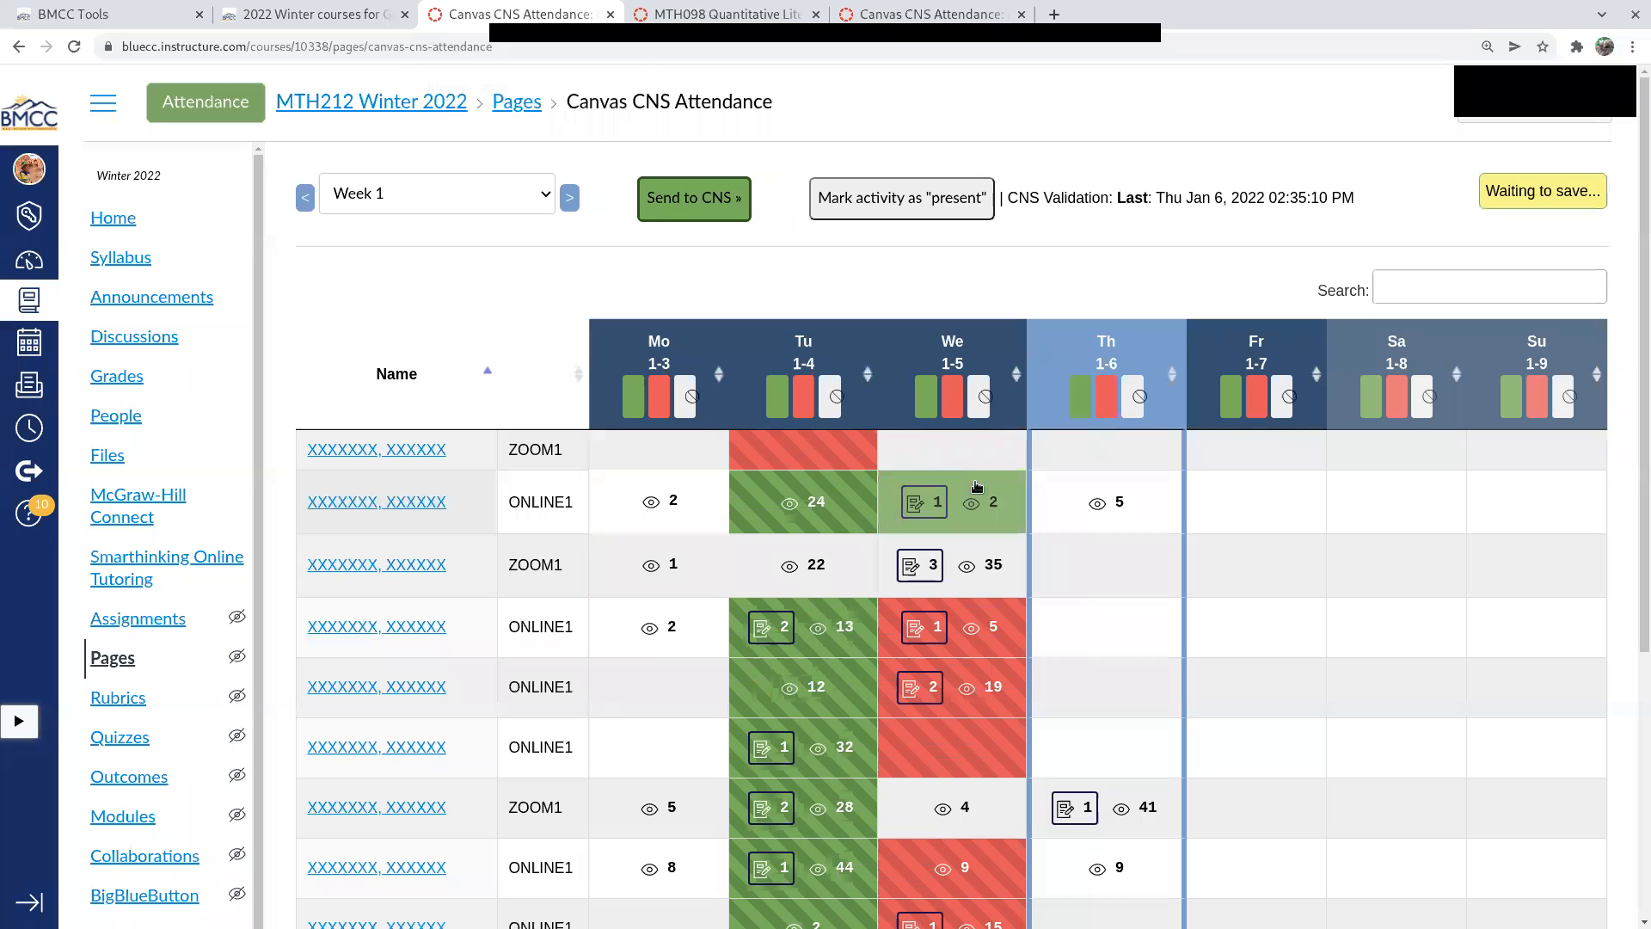
pyautogui.click(984, 614)
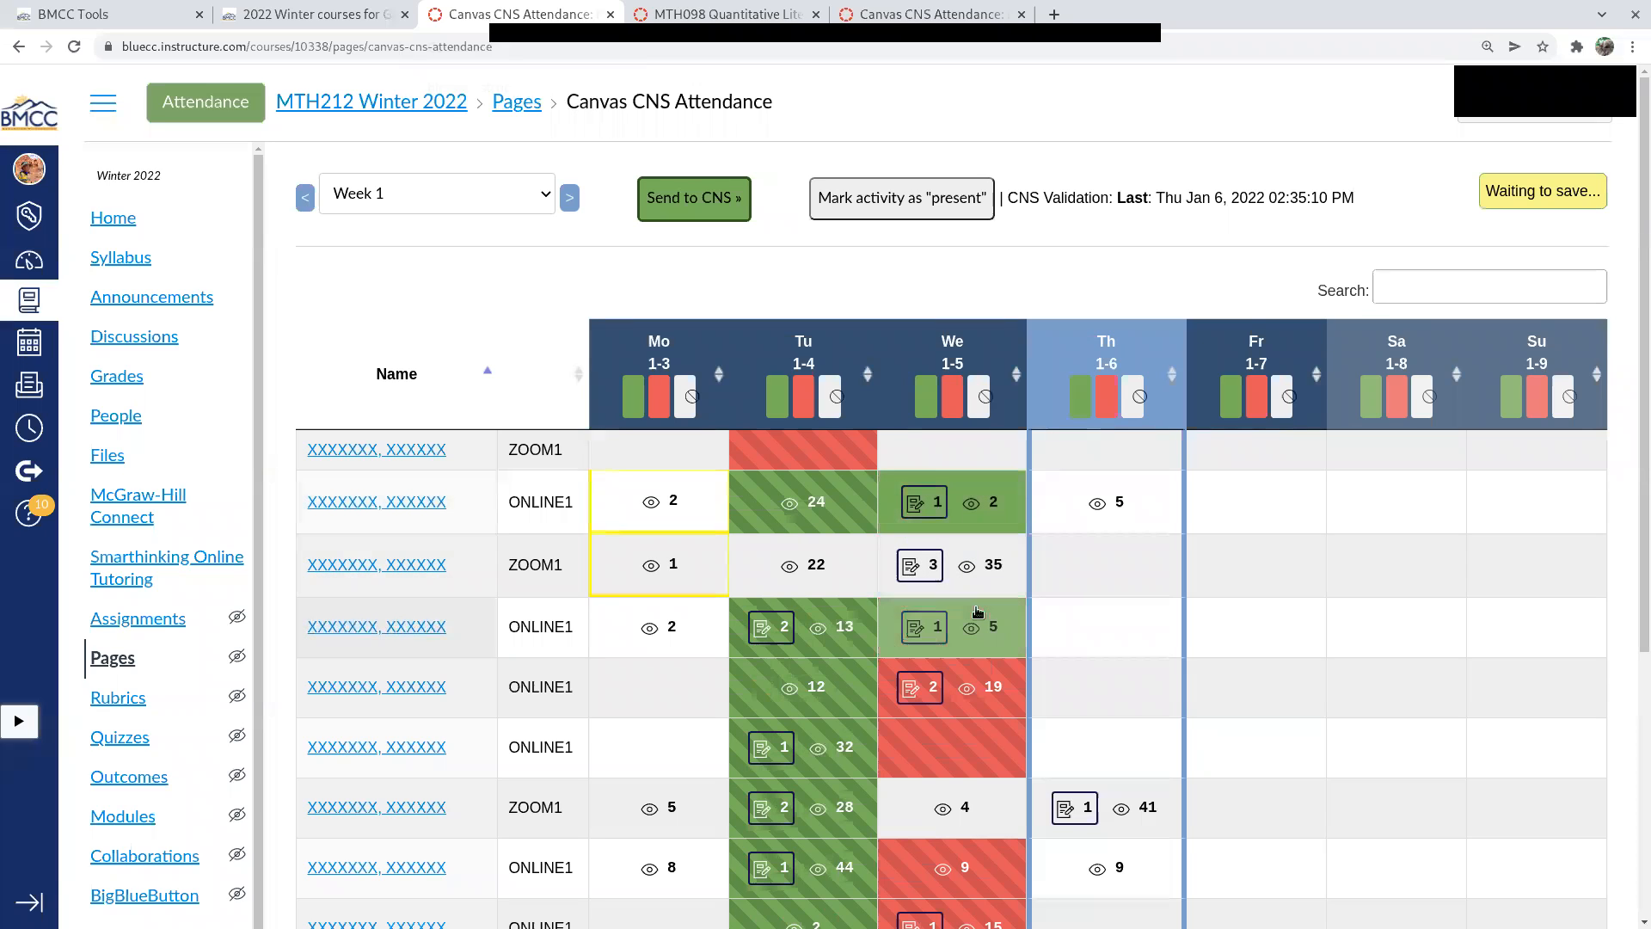
pyautogui.click(965, 551)
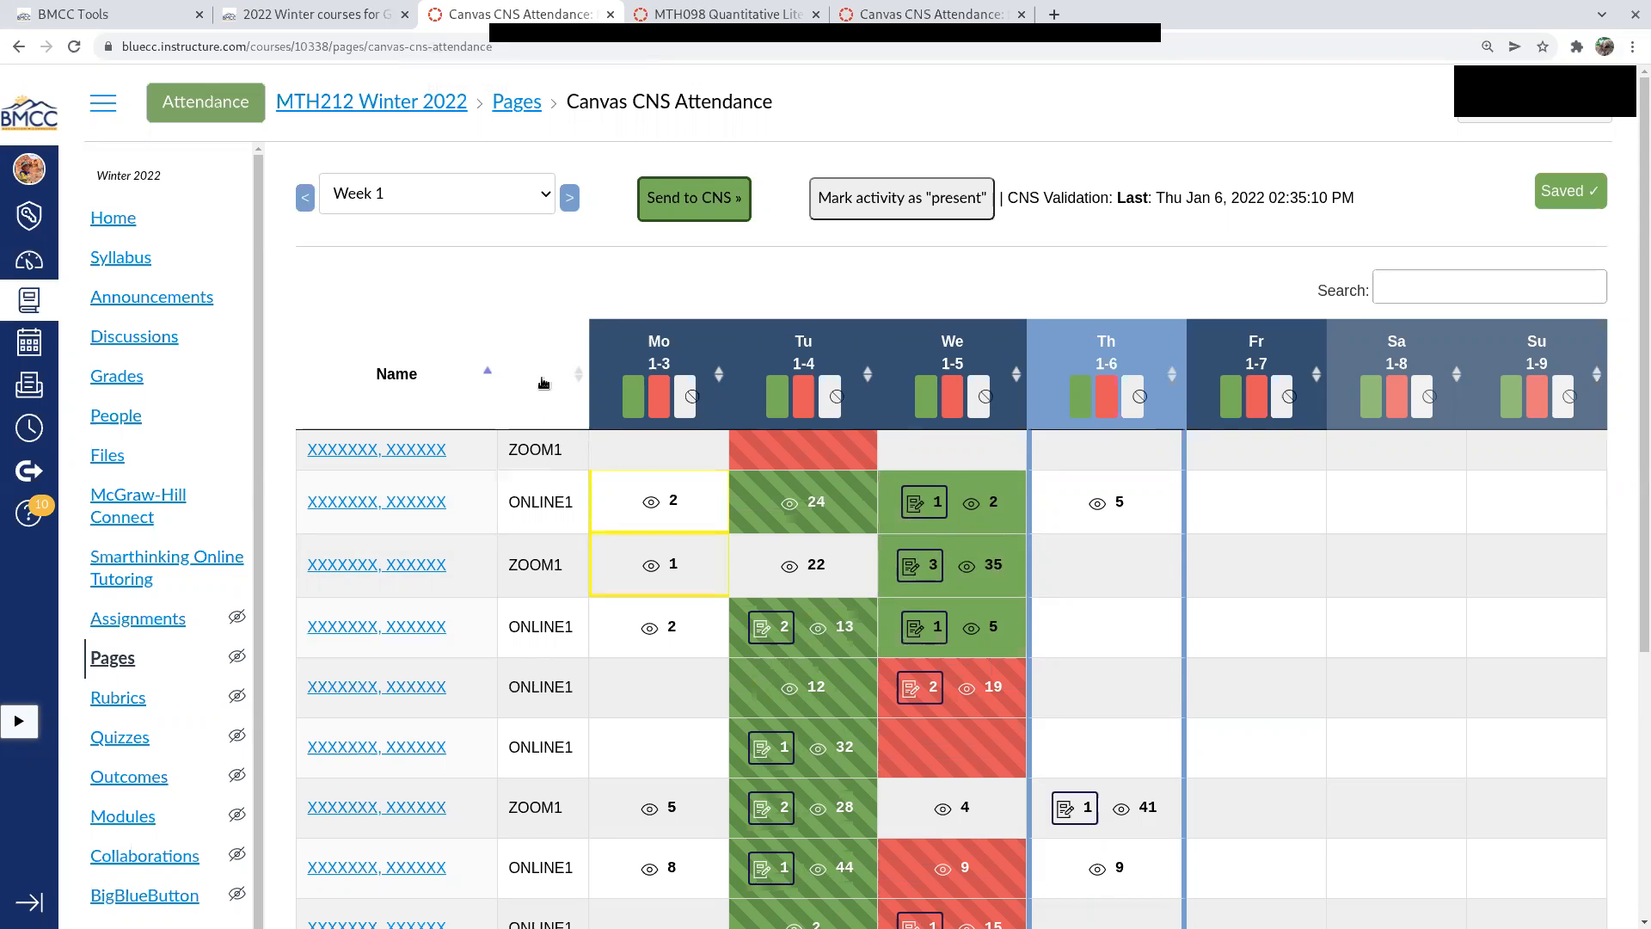
# - Sort the roster by section and mark the third ONLINE1 student present for Wednesday 1-5
pyautogui.click(542, 384)
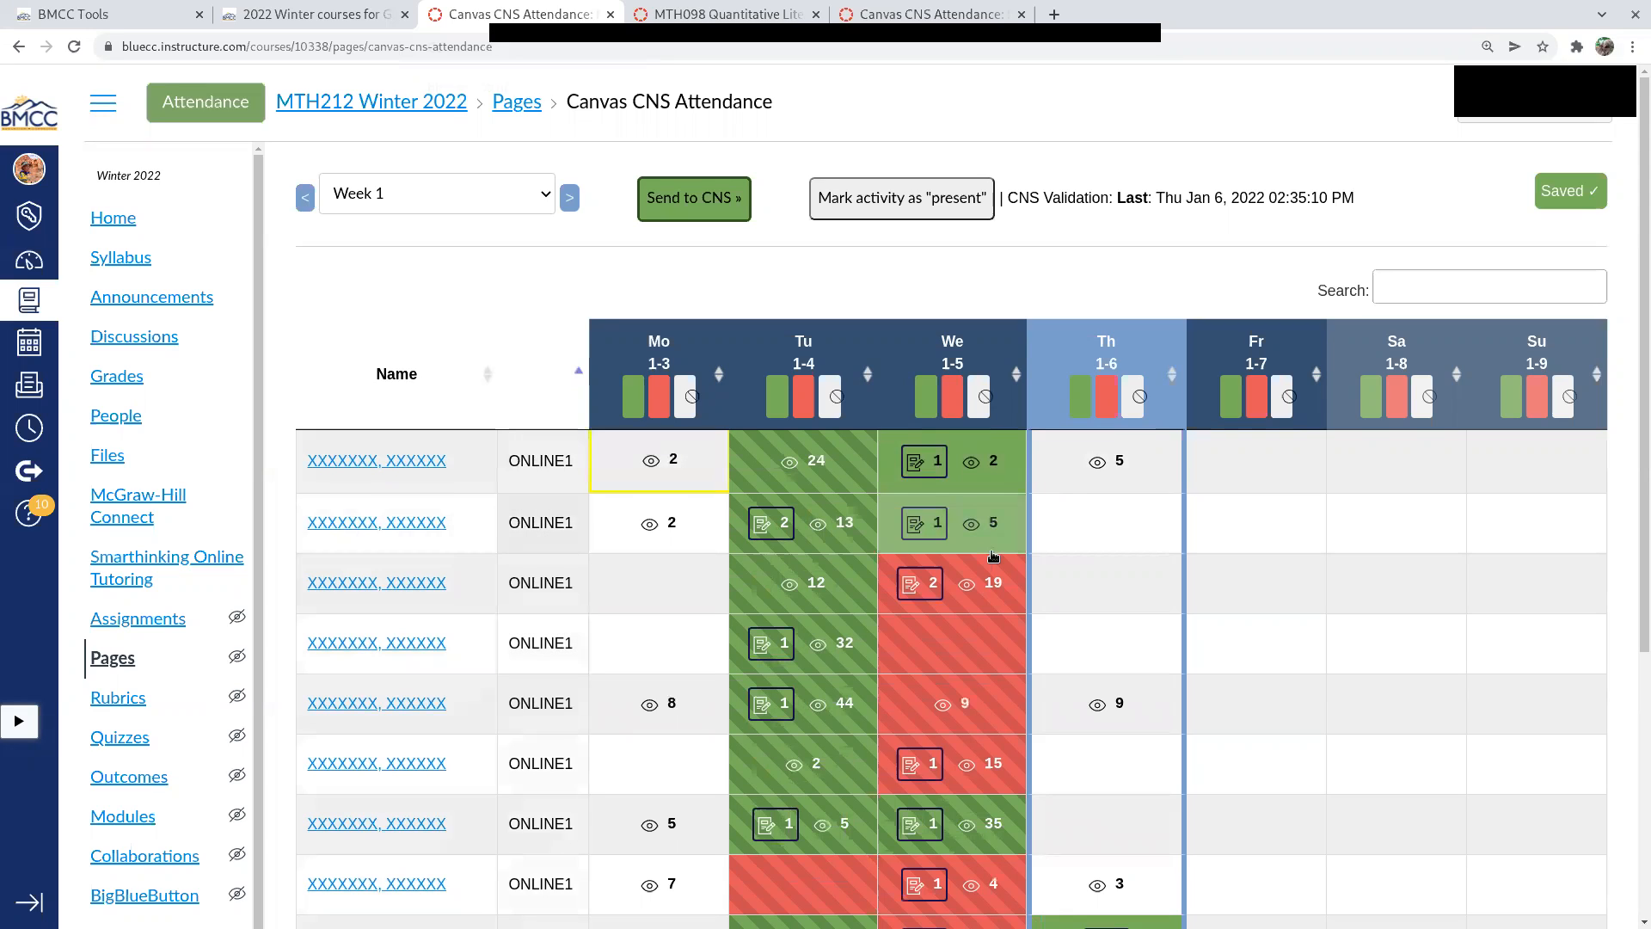
pyautogui.click(965, 572)
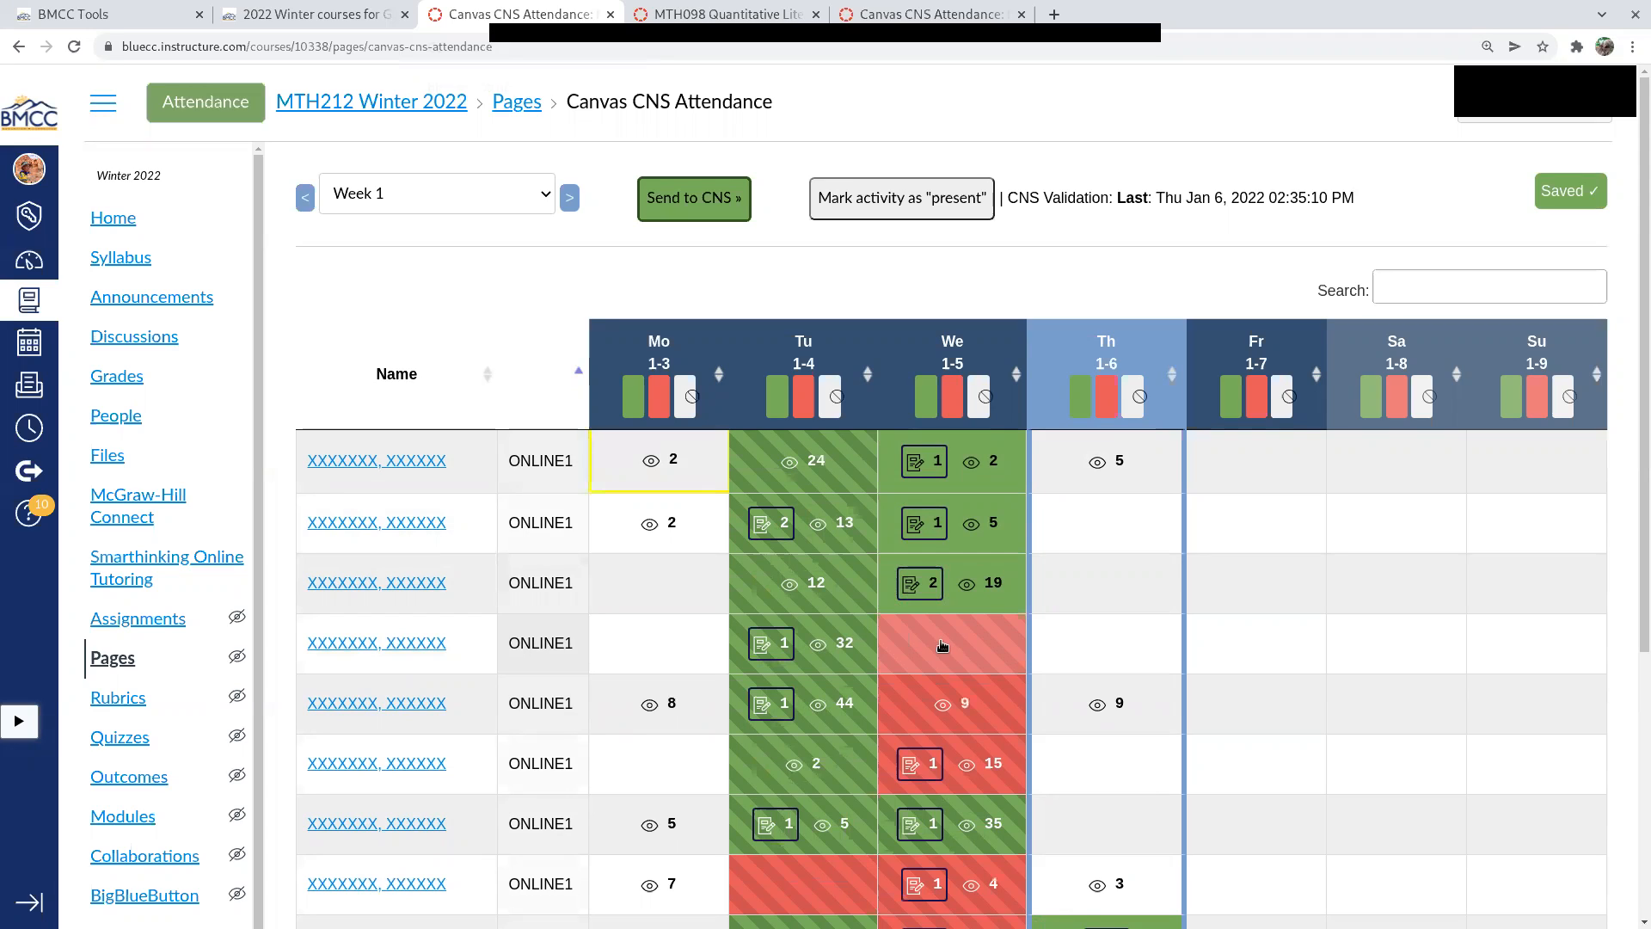
# - Cycle the fourth ONLINE1 student's Wednesday 1-5 and Thursday 1-6 attendance marks, returning the Thursday cell to blank
pyautogui.click(942, 645)
pyautogui.click(942, 645)
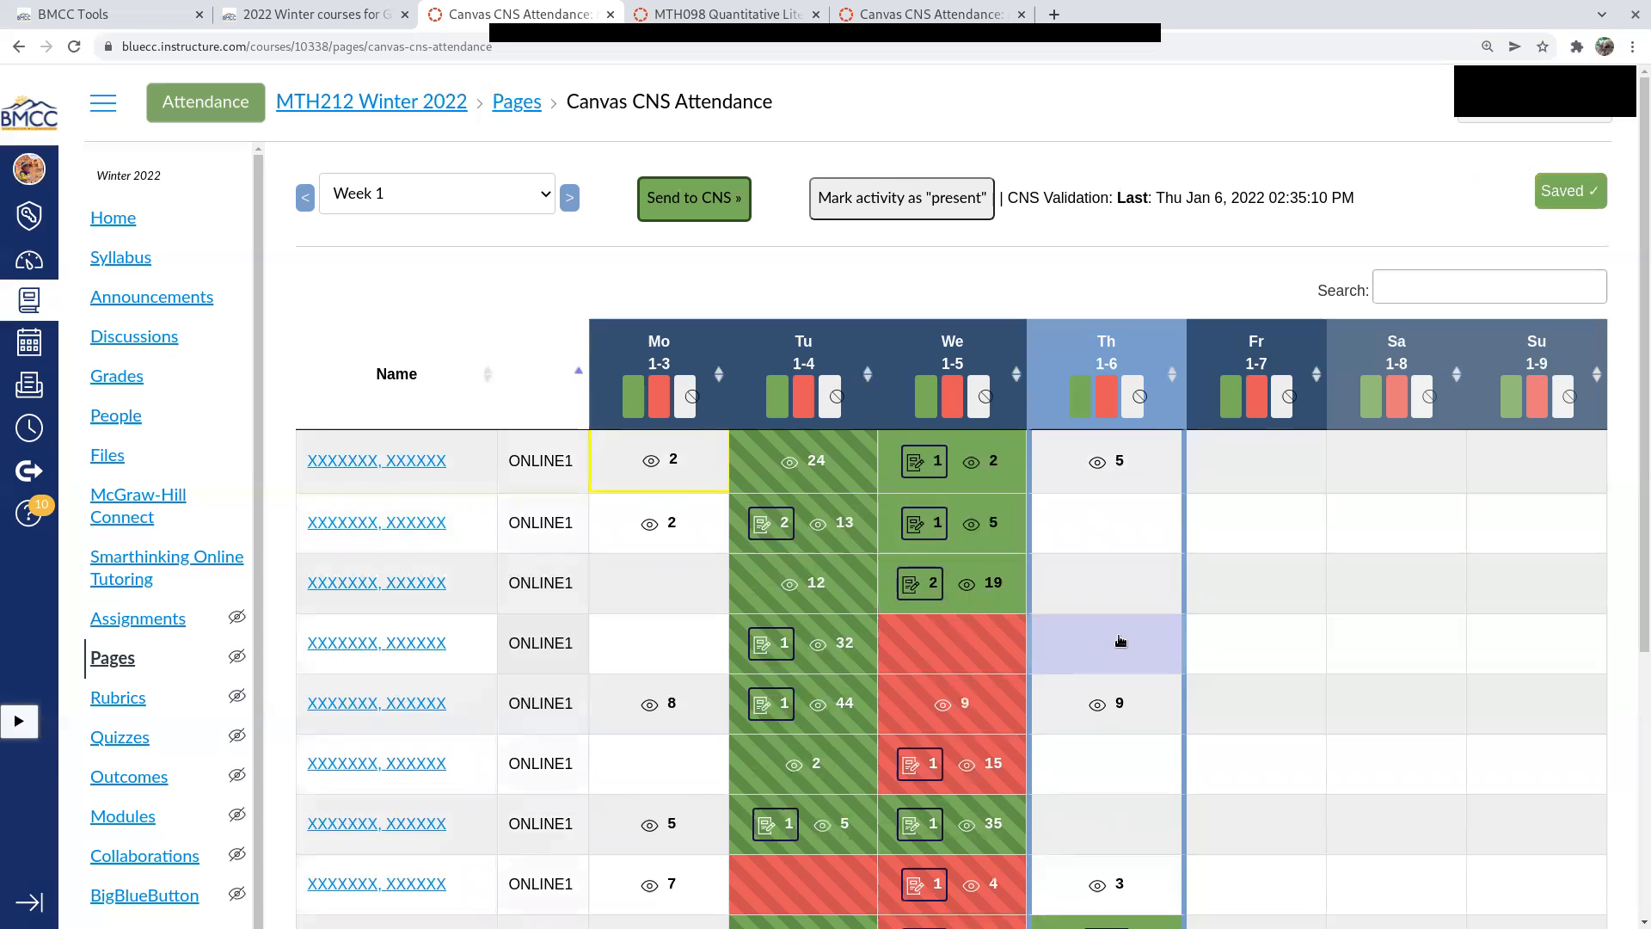
pyautogui.click(1120, 640)
pyautogui.click(1120, 641)
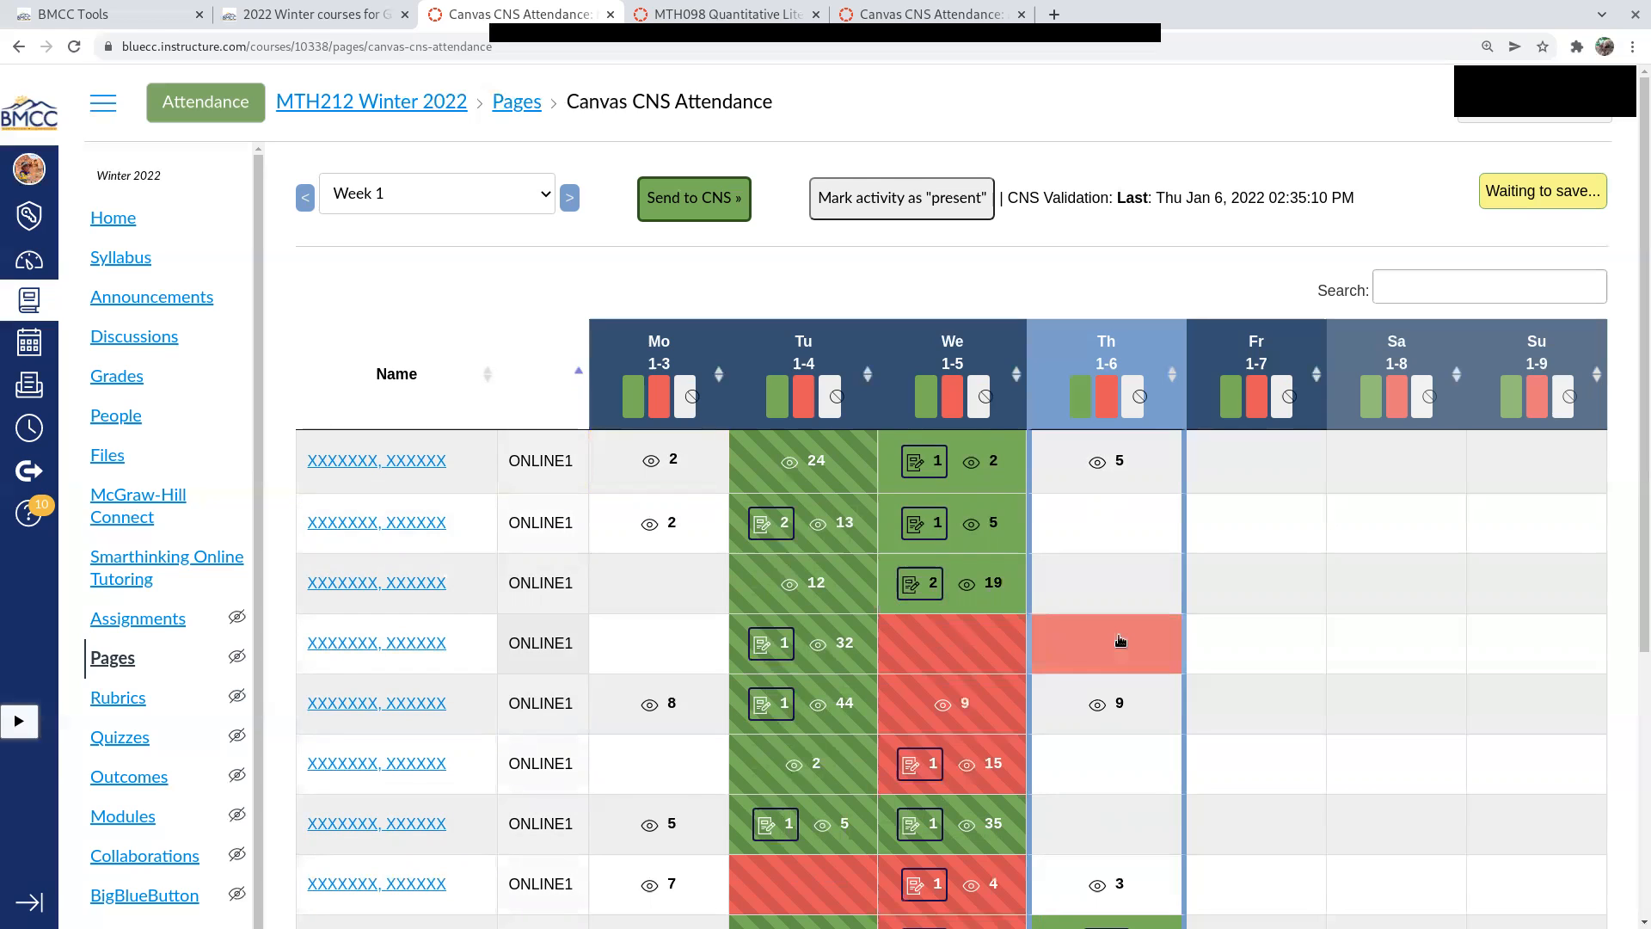
pyautogui.click(1120, 641)
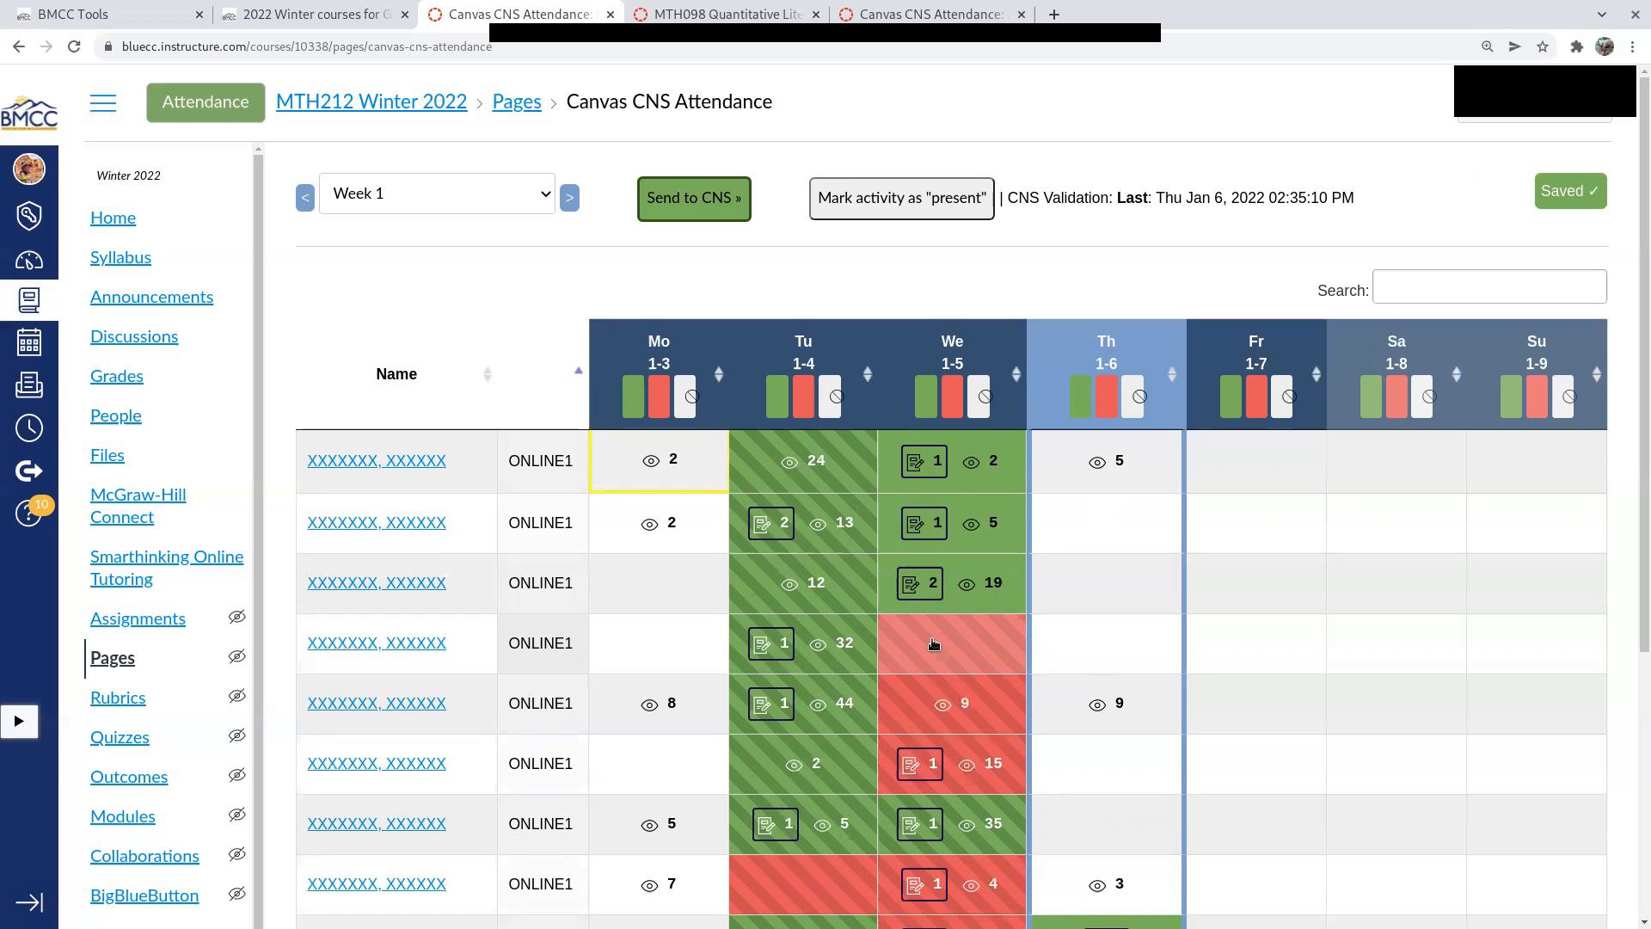
# - Mark the fifth, sixth, eighth and ninth ONLINE1 students present for Wednesday 1-5
pyautogui.scroll(-3, 934, 643)
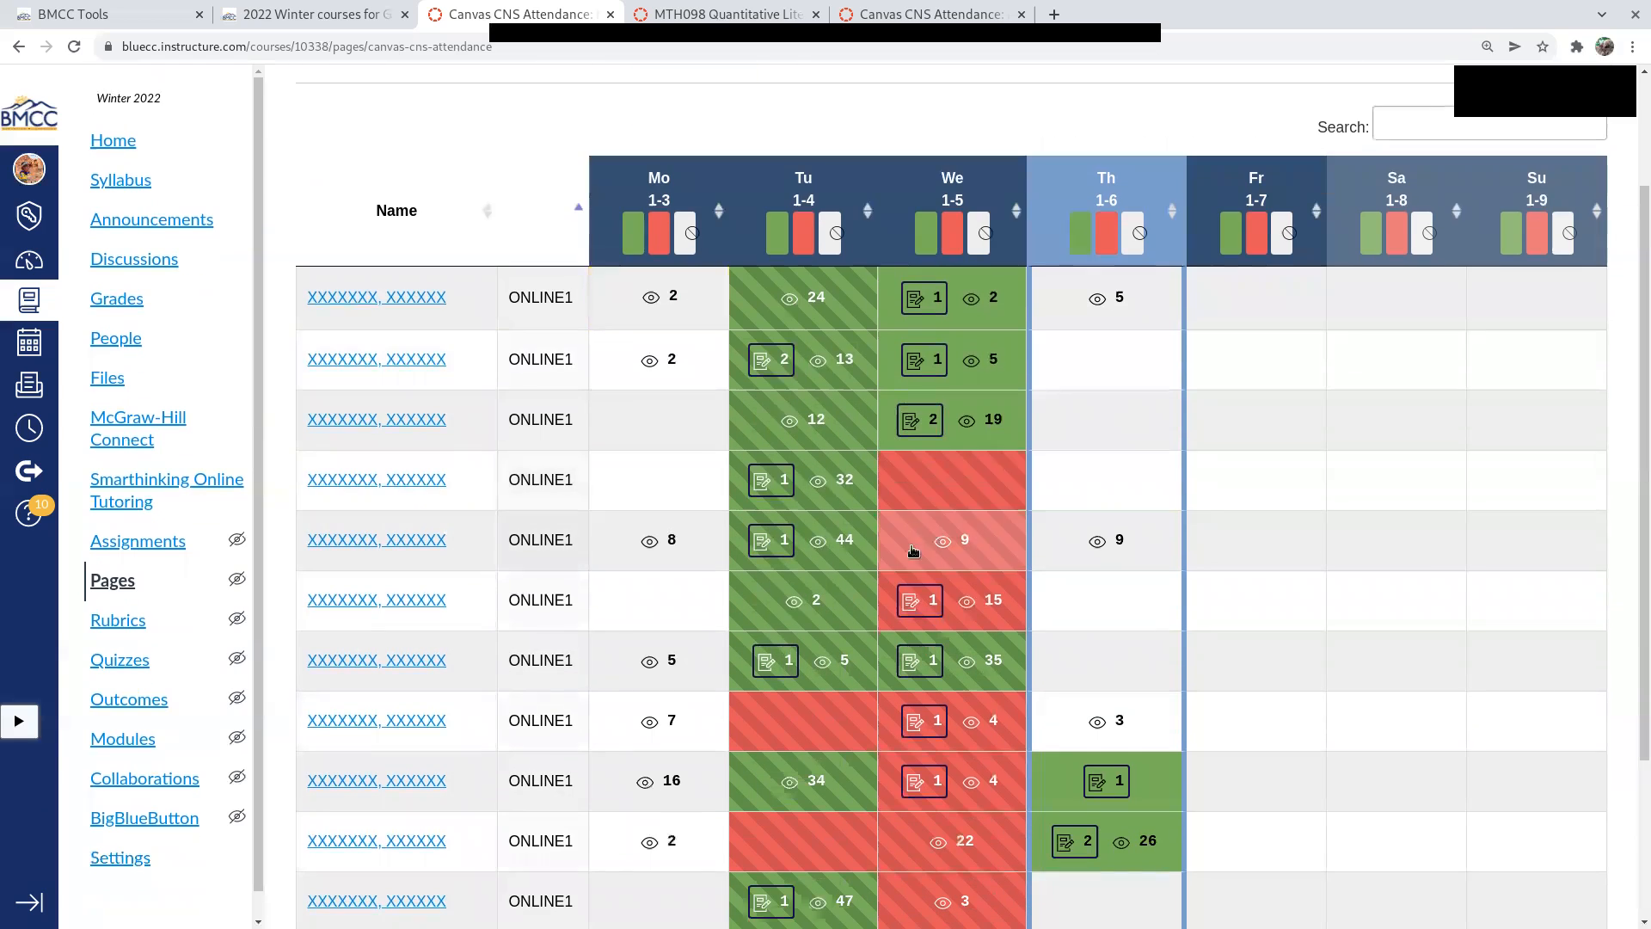
pyautogui.click(946, 566)
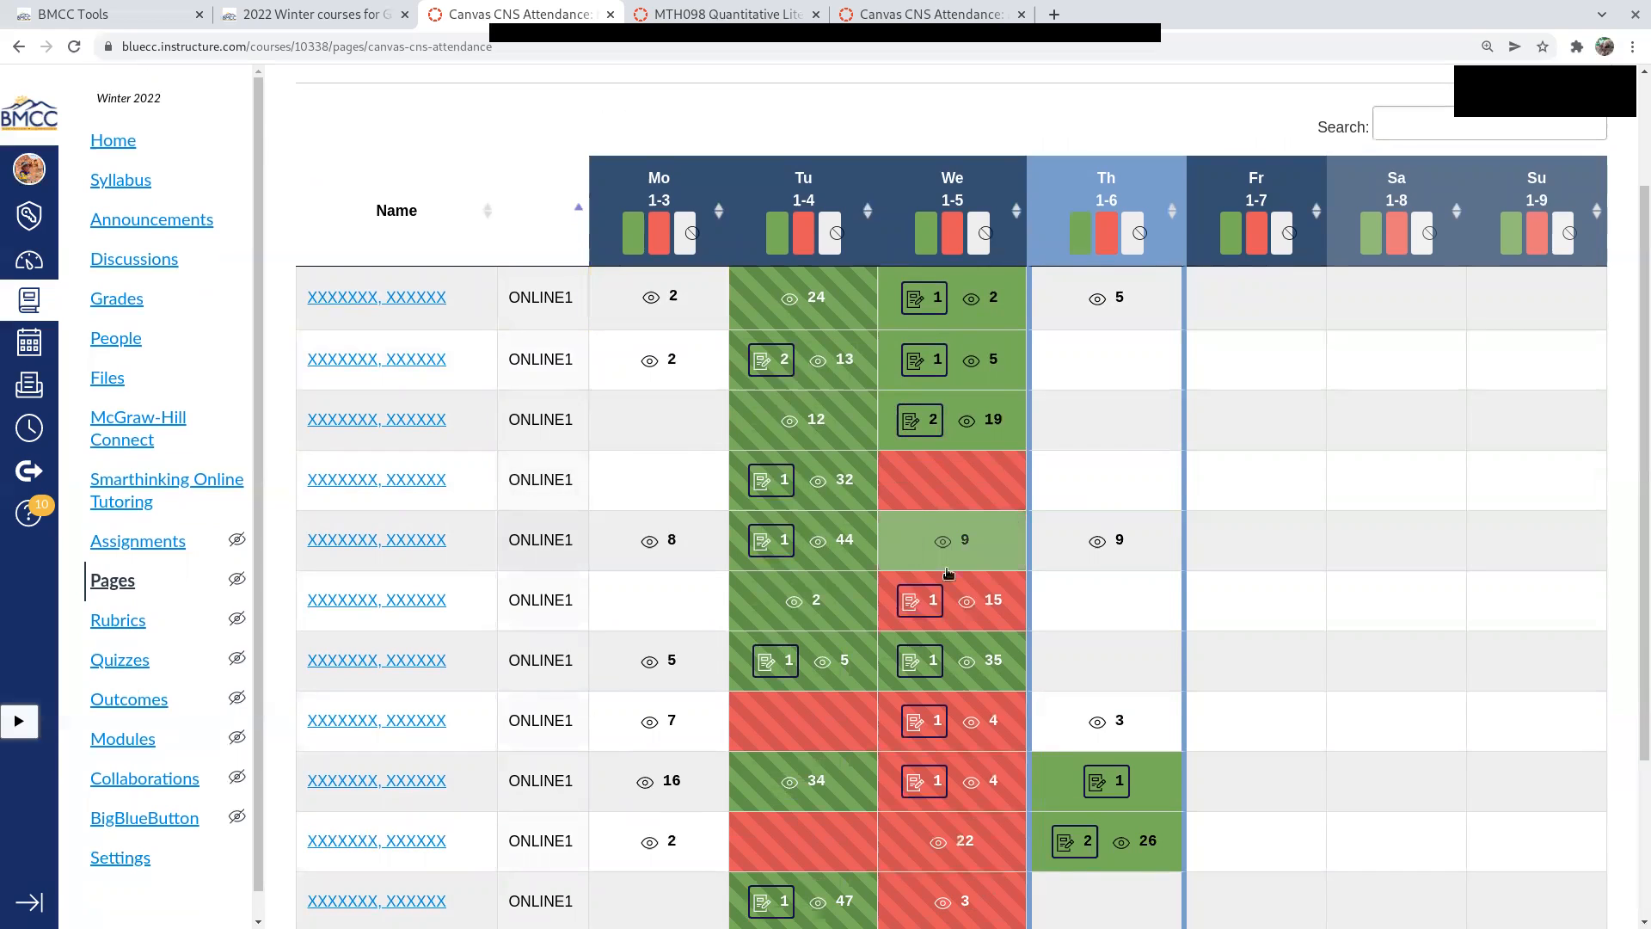
pyautogui.click(972, 612)
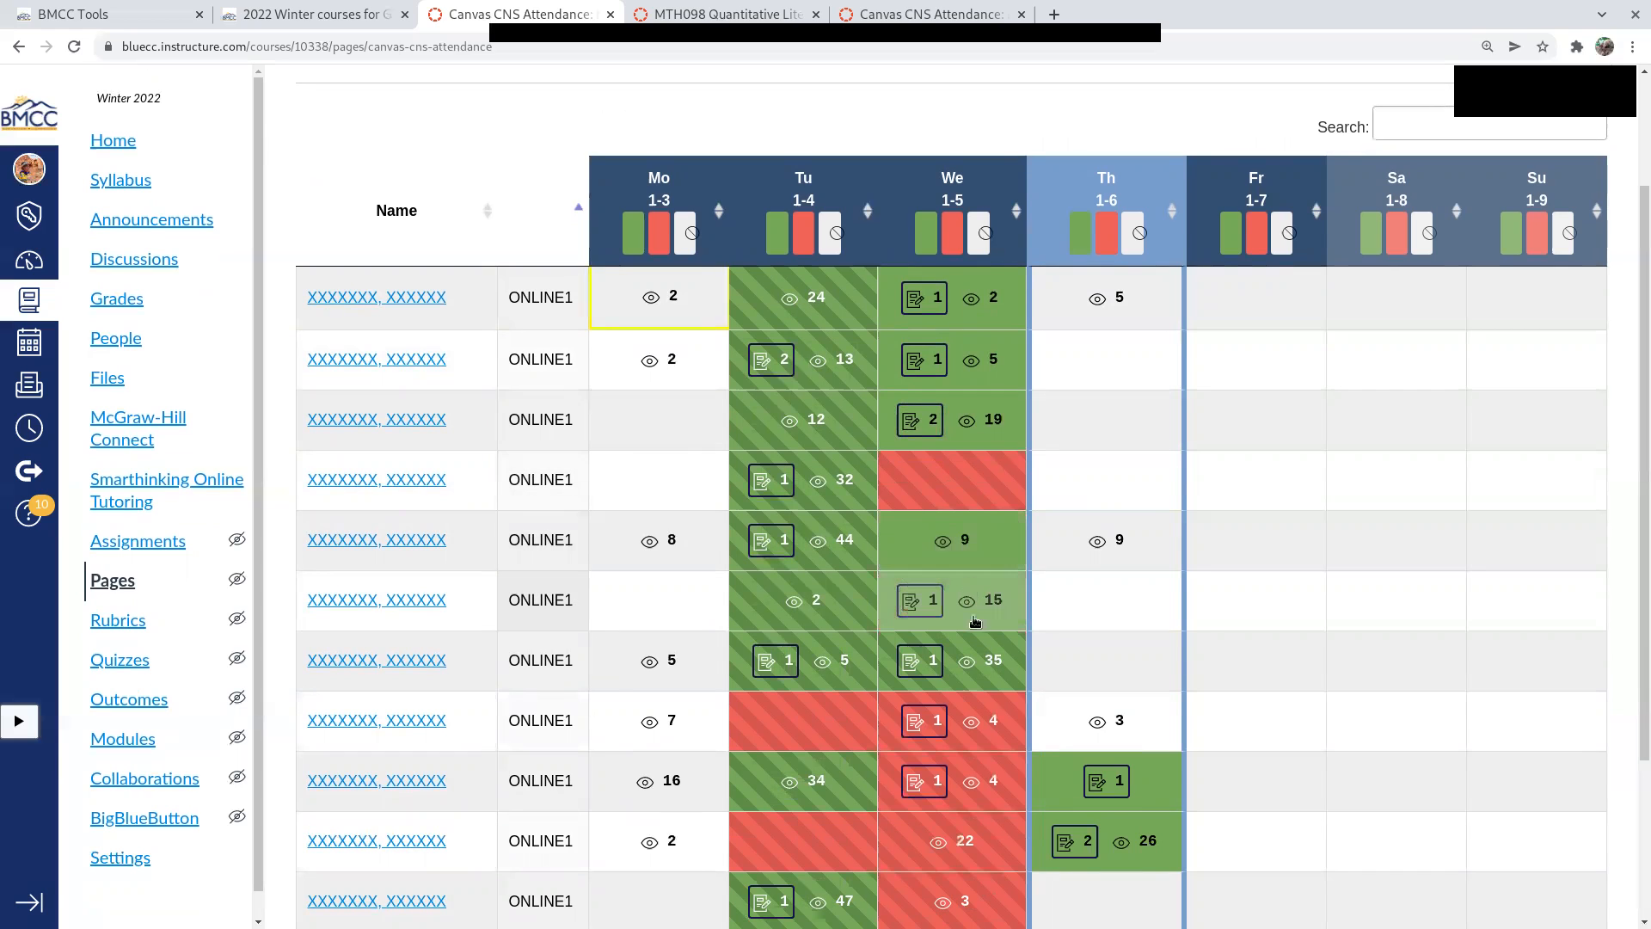
pyautogui.click(971, 723)
pyautogui.click(966, 787)
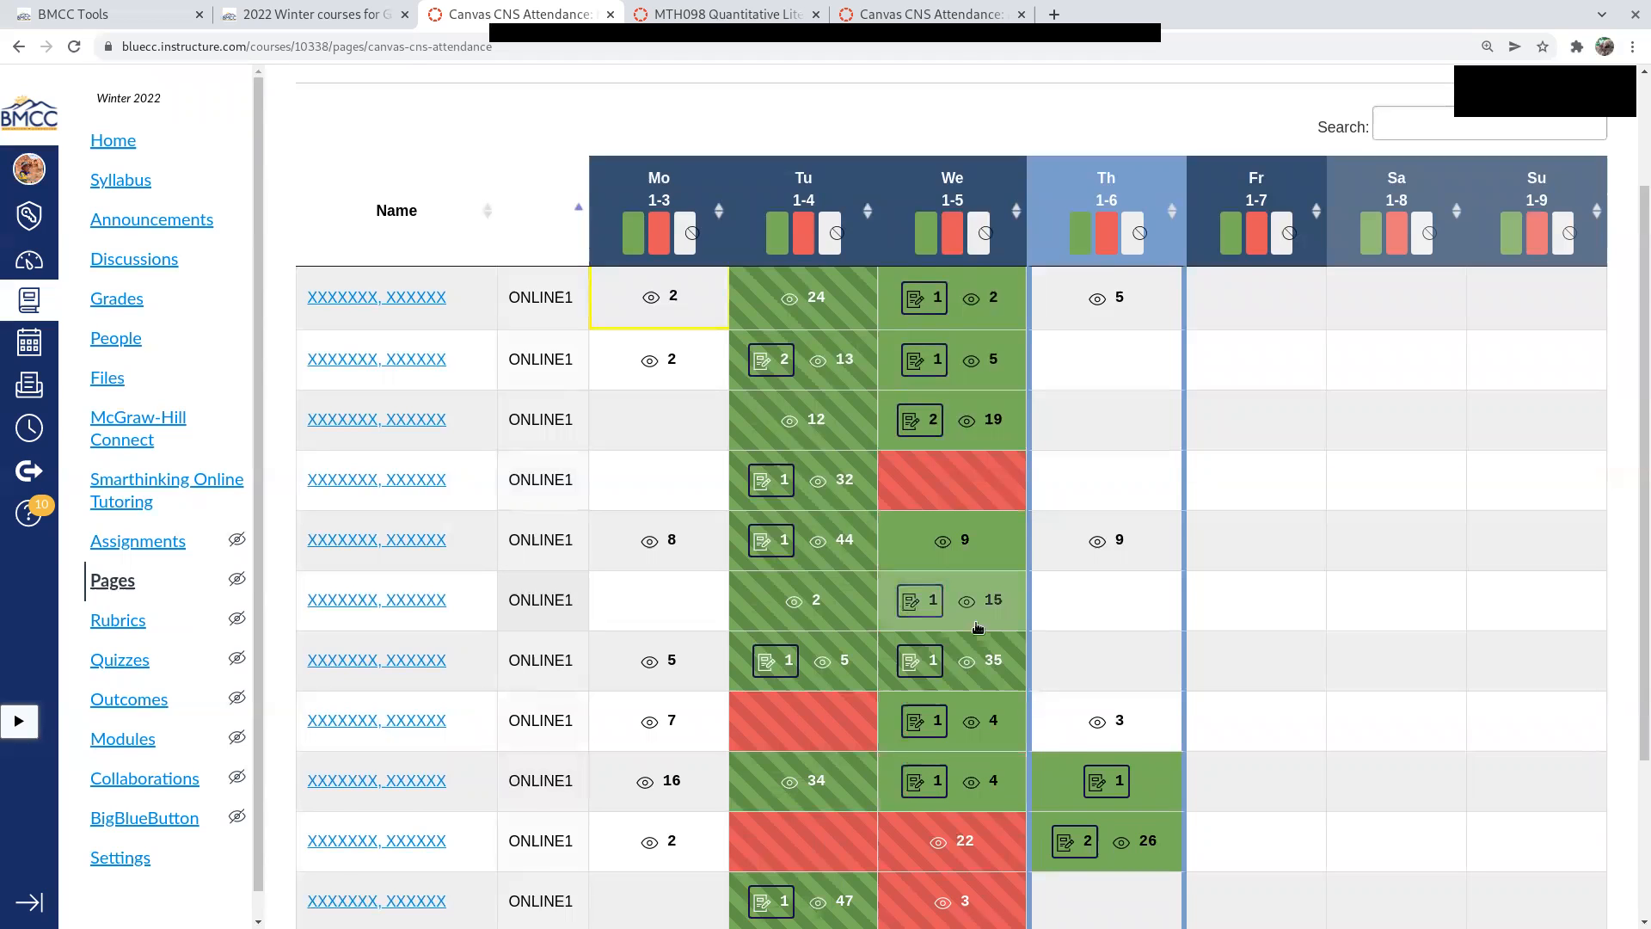
# - Mark the last ZOOM1 student present for Thursday 1-6 and the first ZOOM1 student present for Wednesday 1-5 and Thursday 1-6
pyautogui.scroll(-2, 977, 628)
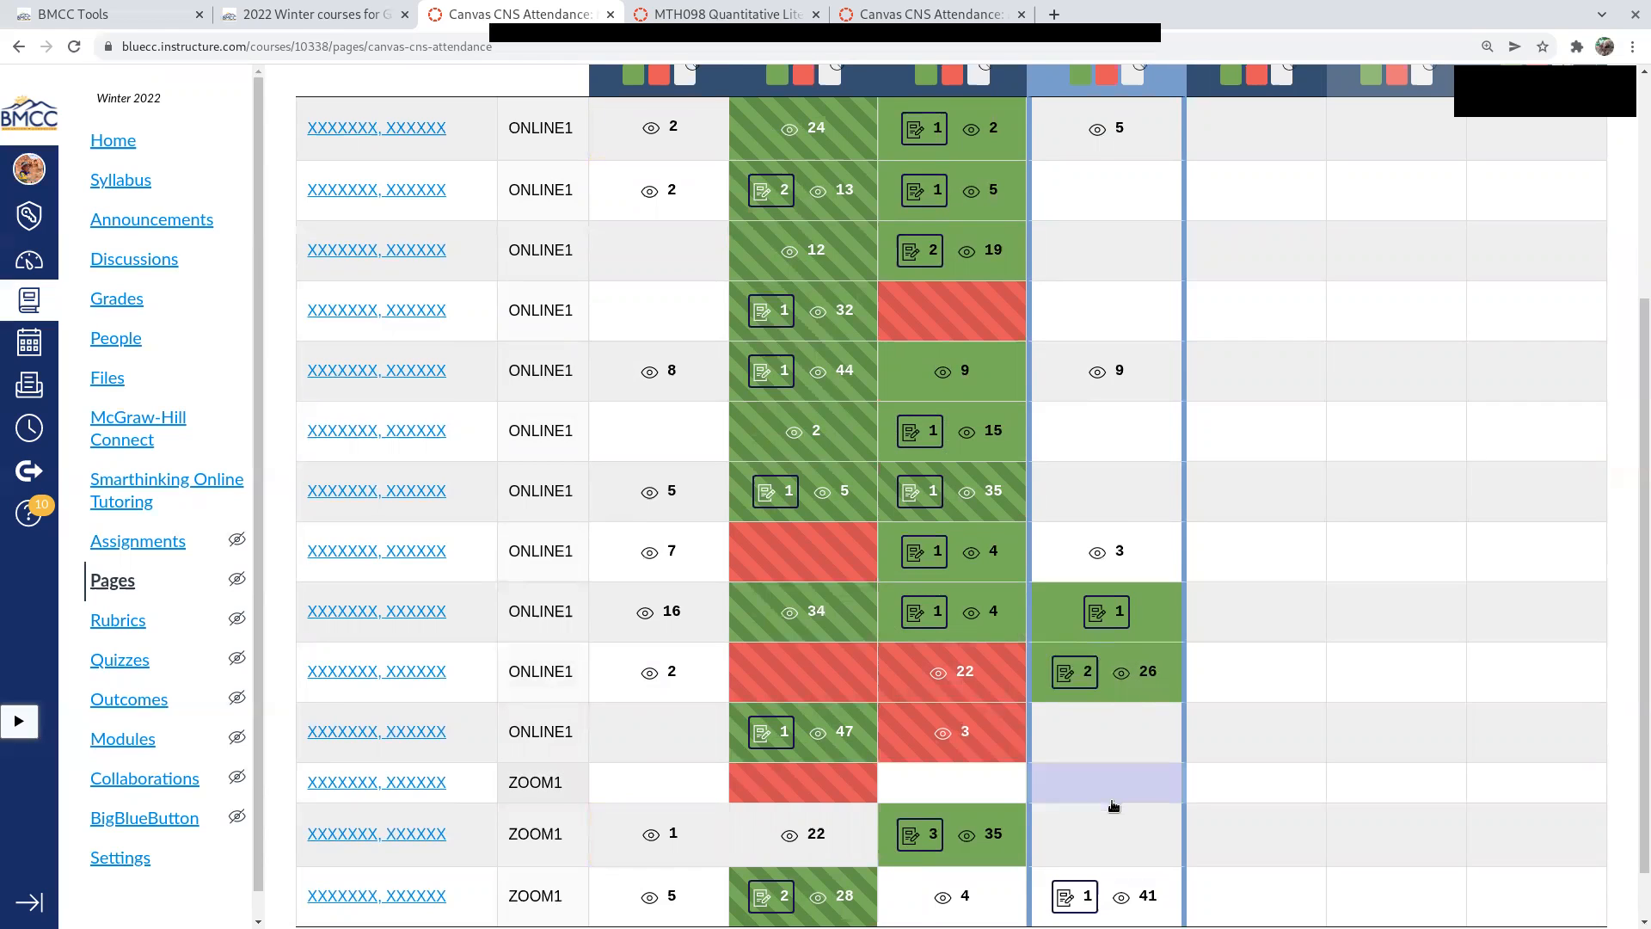
pyautogui.scroll(-1, 1111, 800)
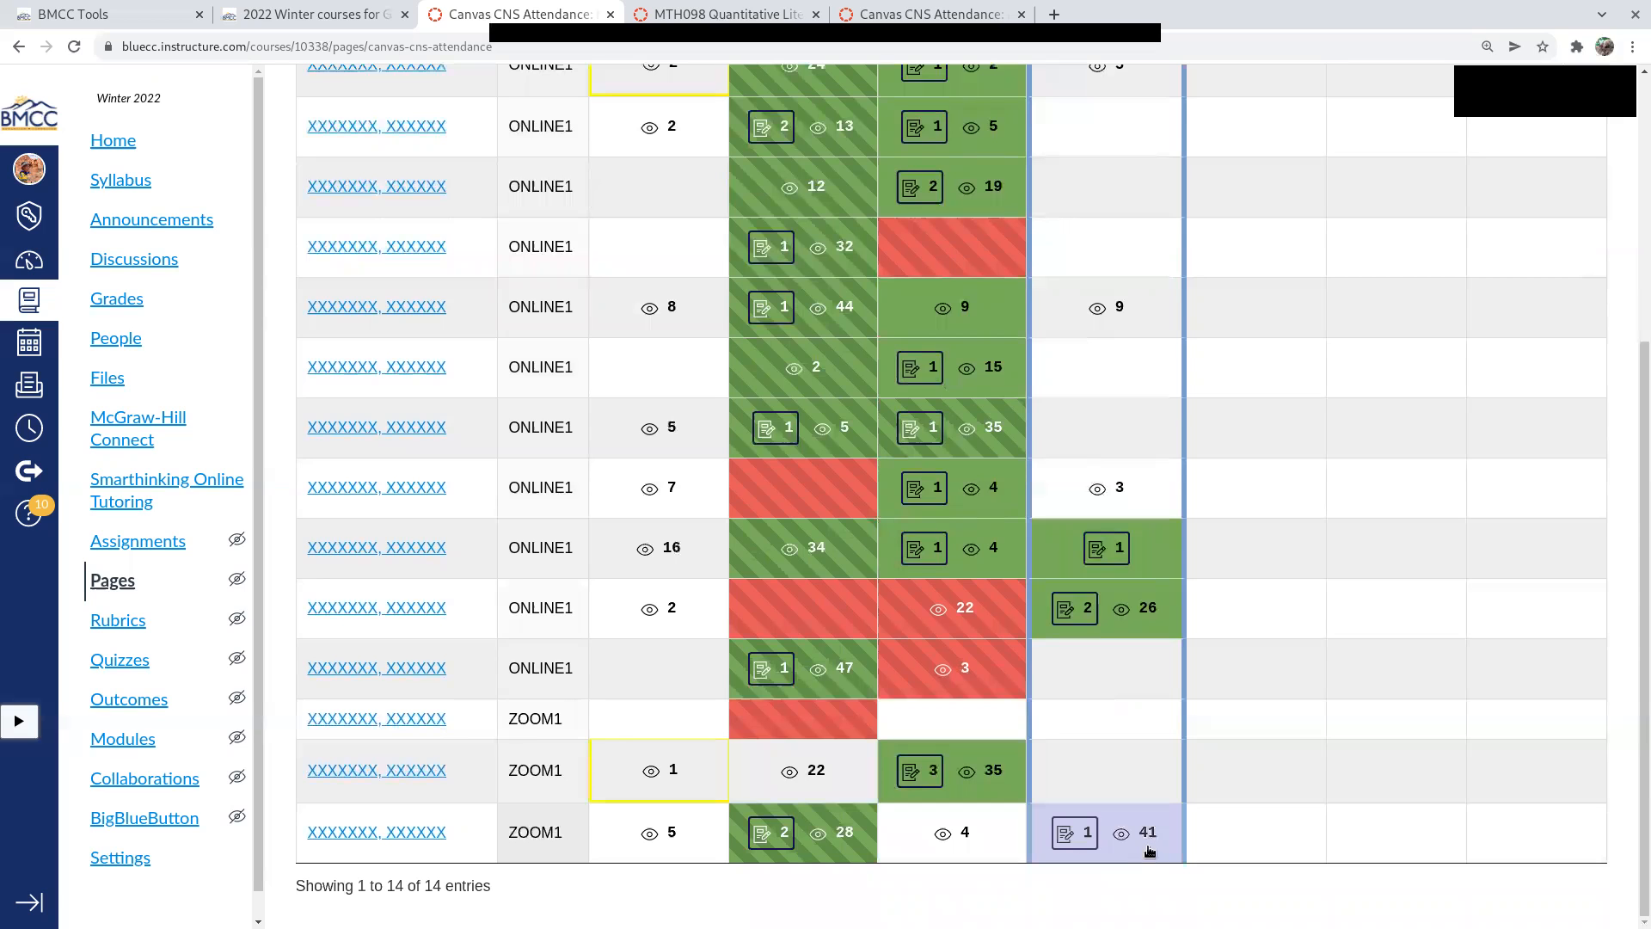
pyautogui.scroll(5, 1168, 529)
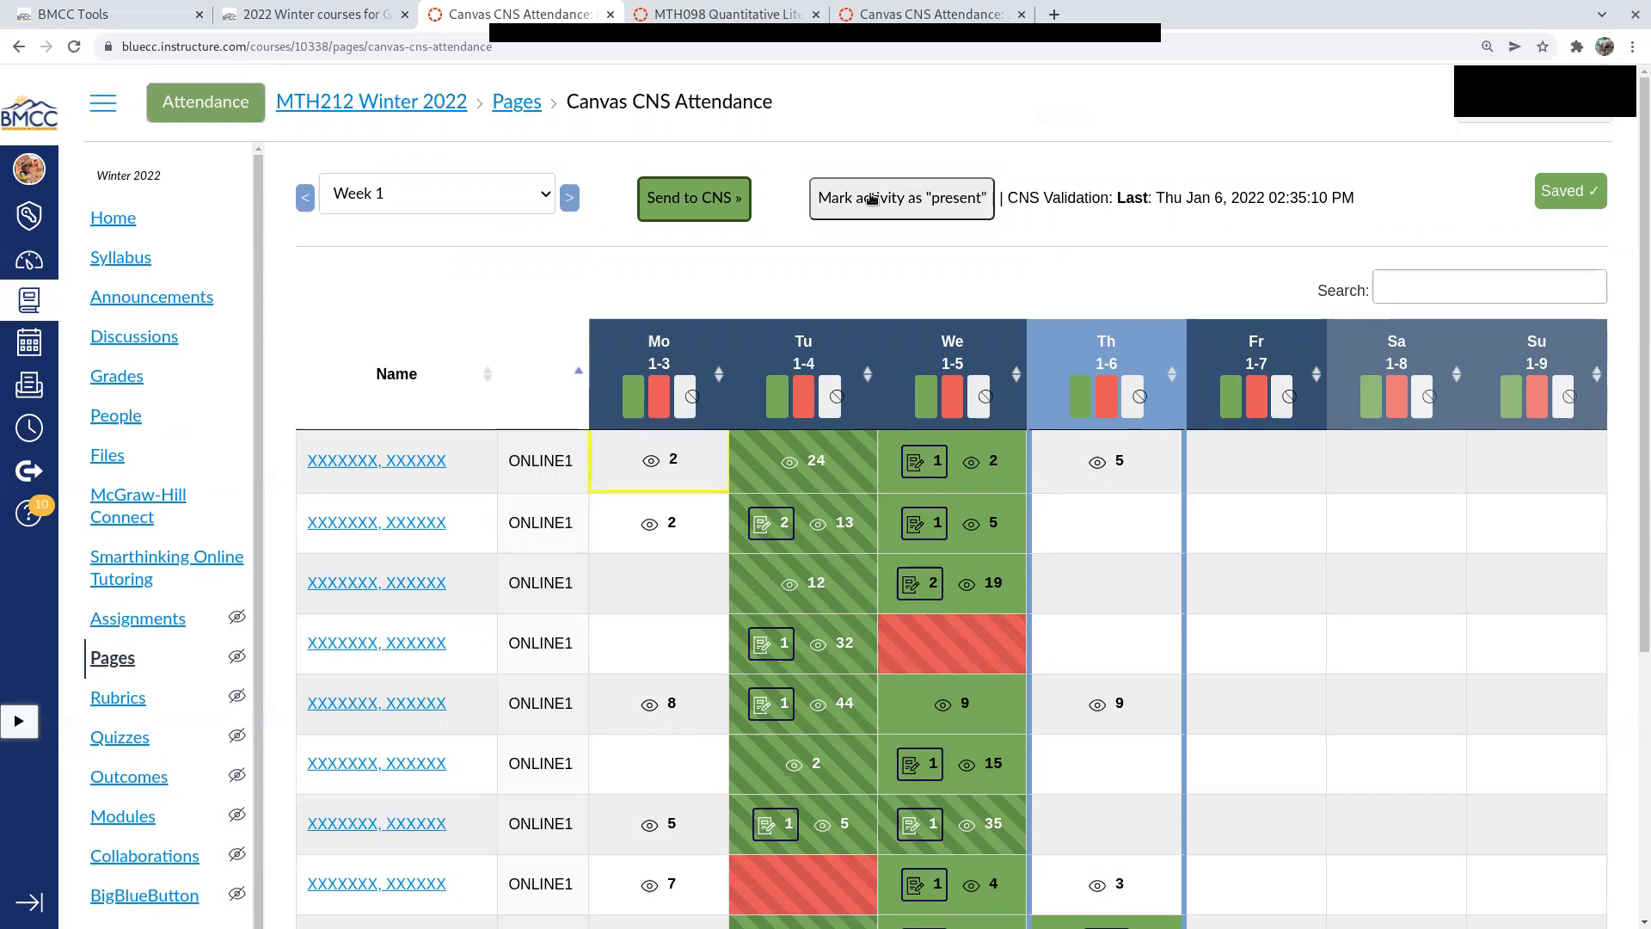
pyautogui.scroll(-5, 962, 255)
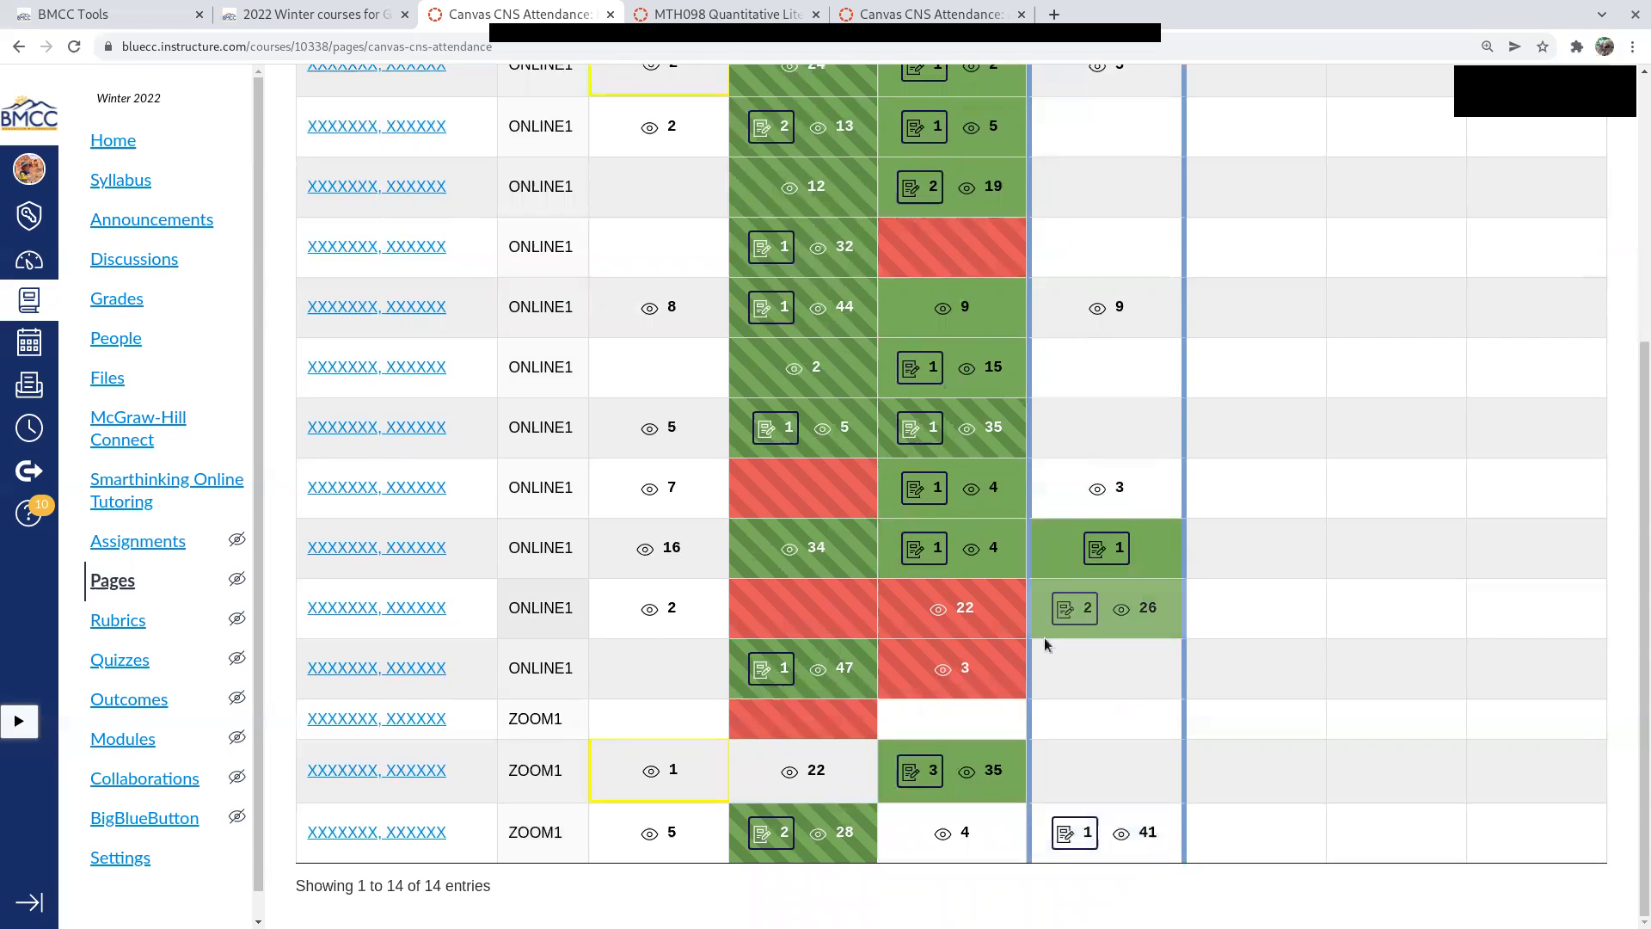
pyautogui.click(1085, 833)
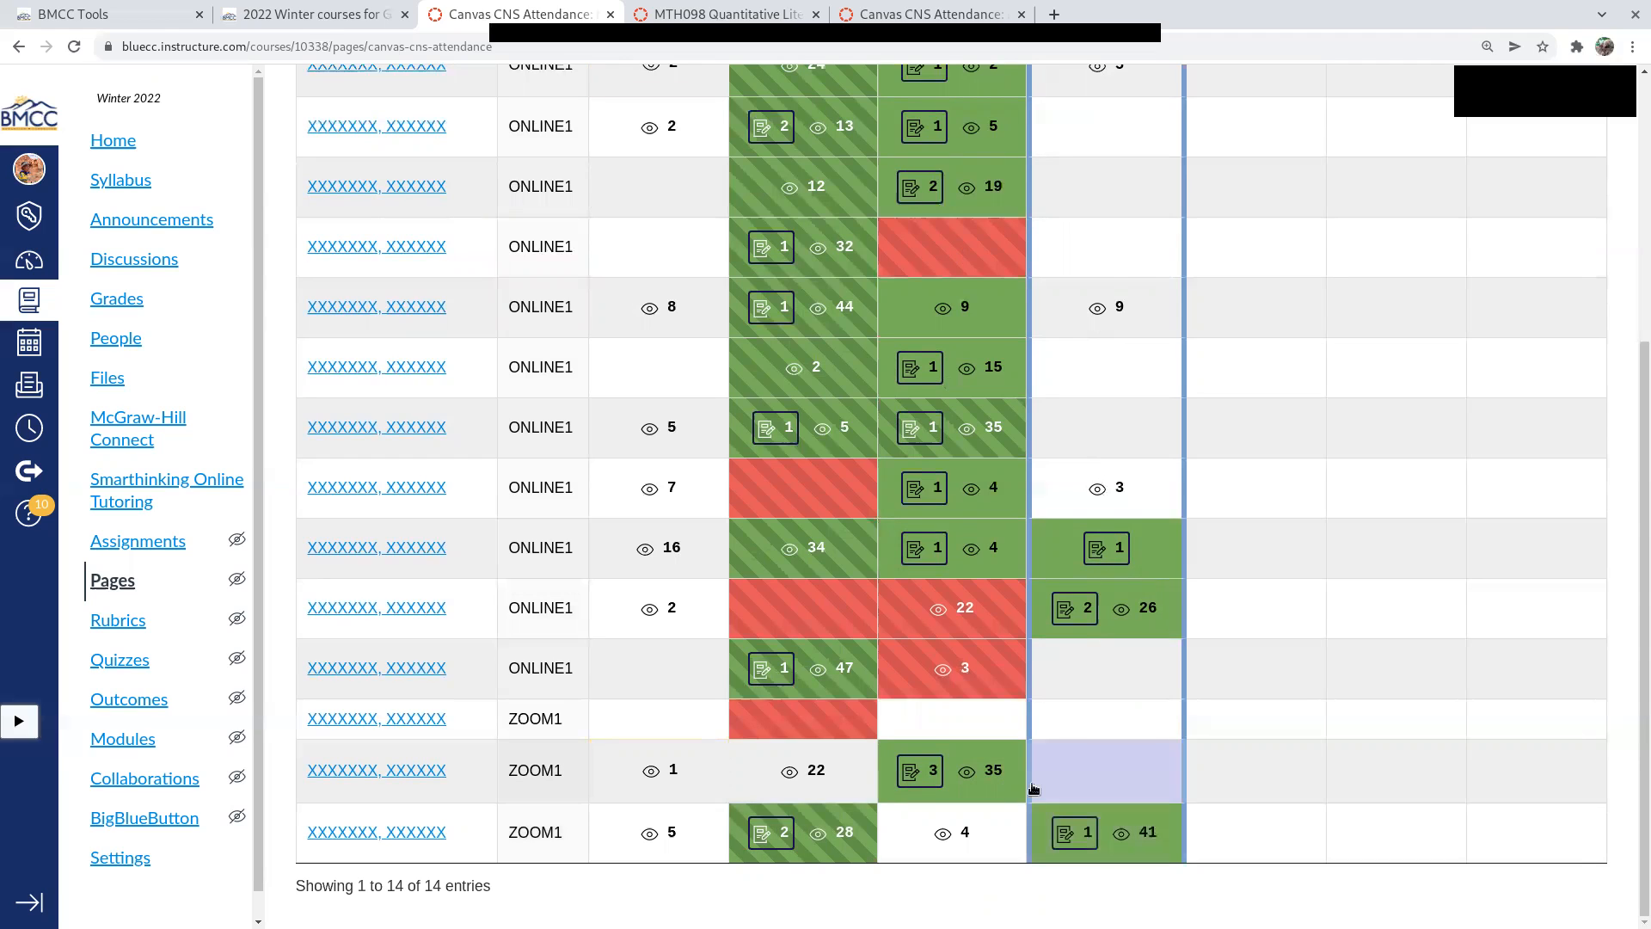
pyautogui.click(944, 732)
pyautogui.click(1084, 725)
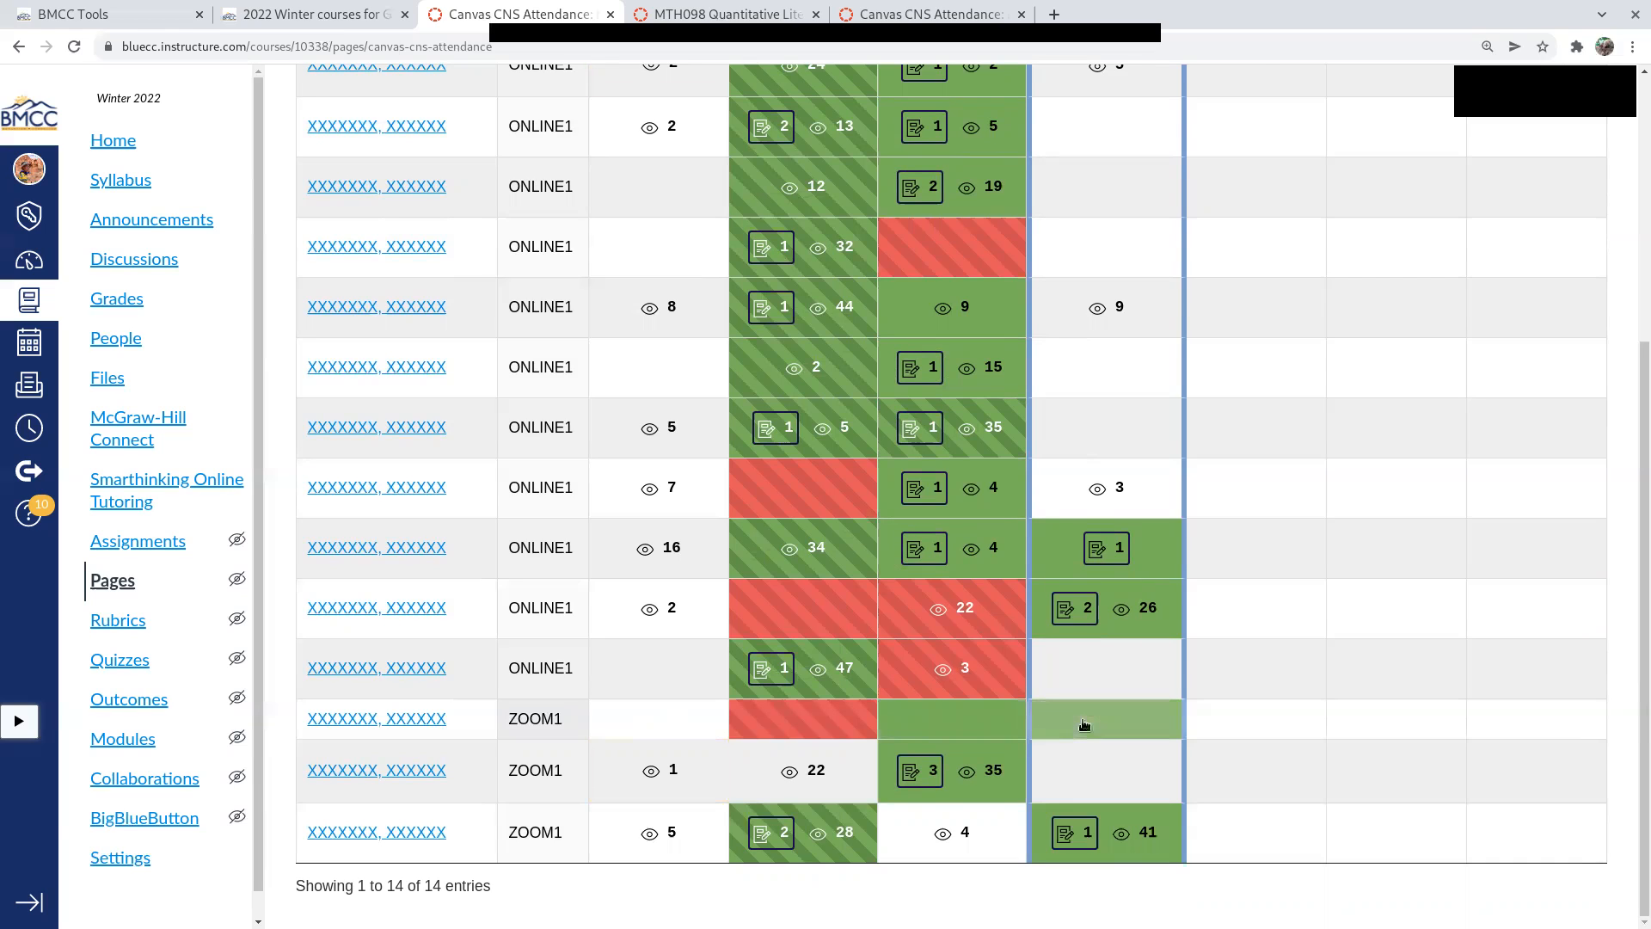
# - Check the 2022 Winter course list and the BMCC Tools home page for where missing attendance is reported
pyautogui.scroll(2, 1084, 725)
pyautogui.scroll(2, 1085, 725)
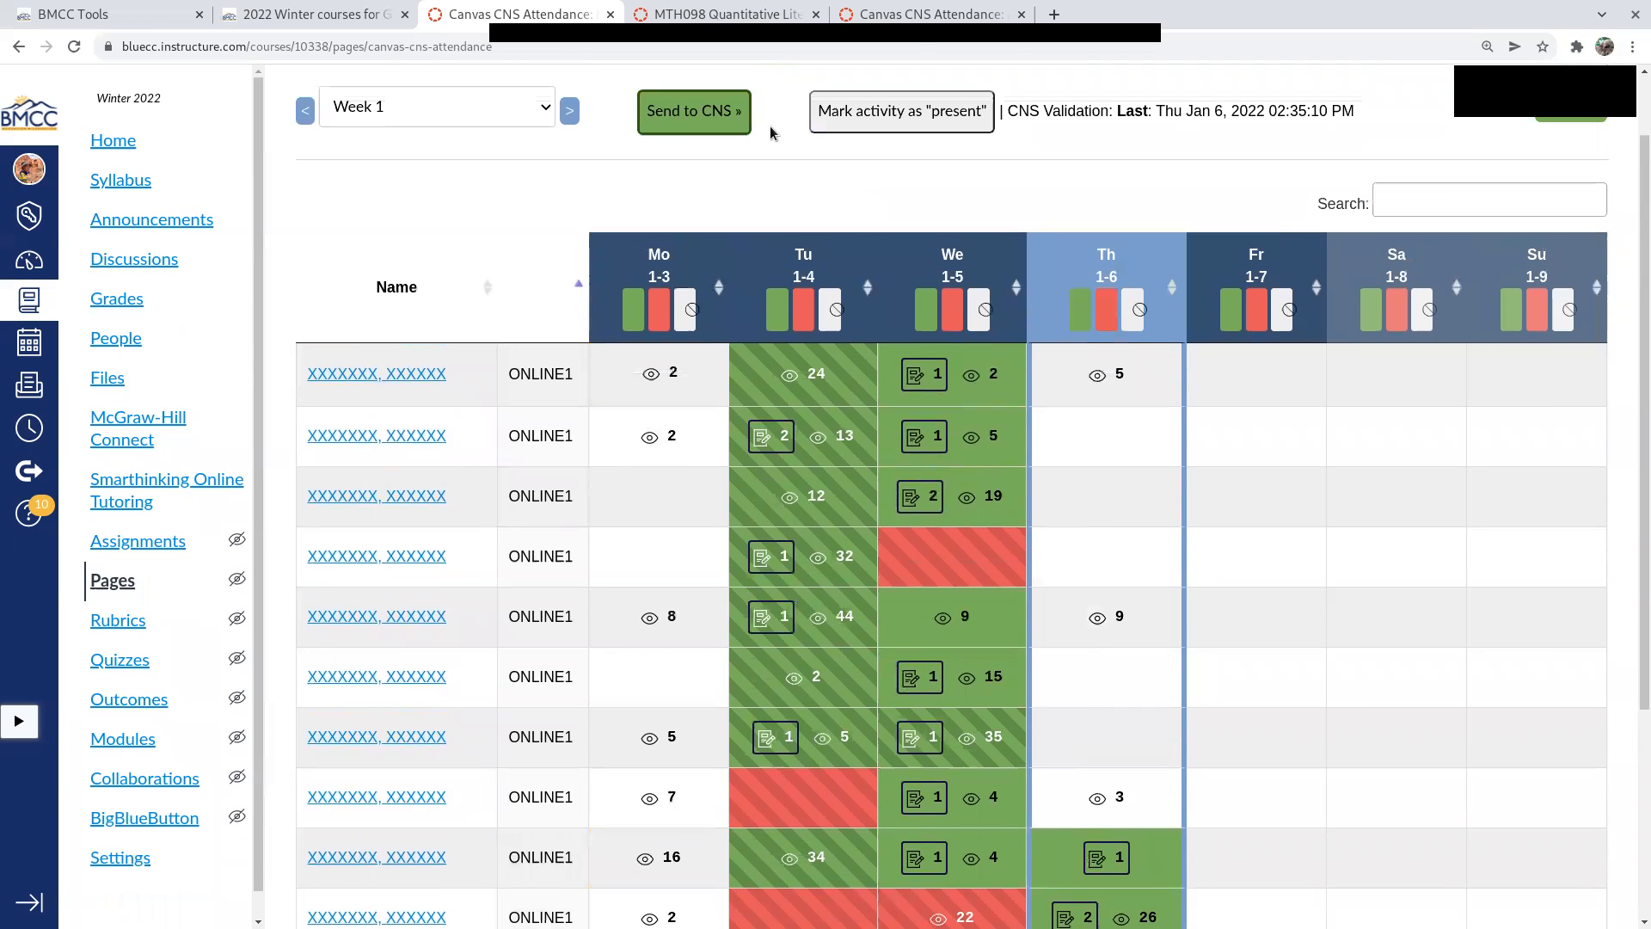
pyautogui.click(315, 16)
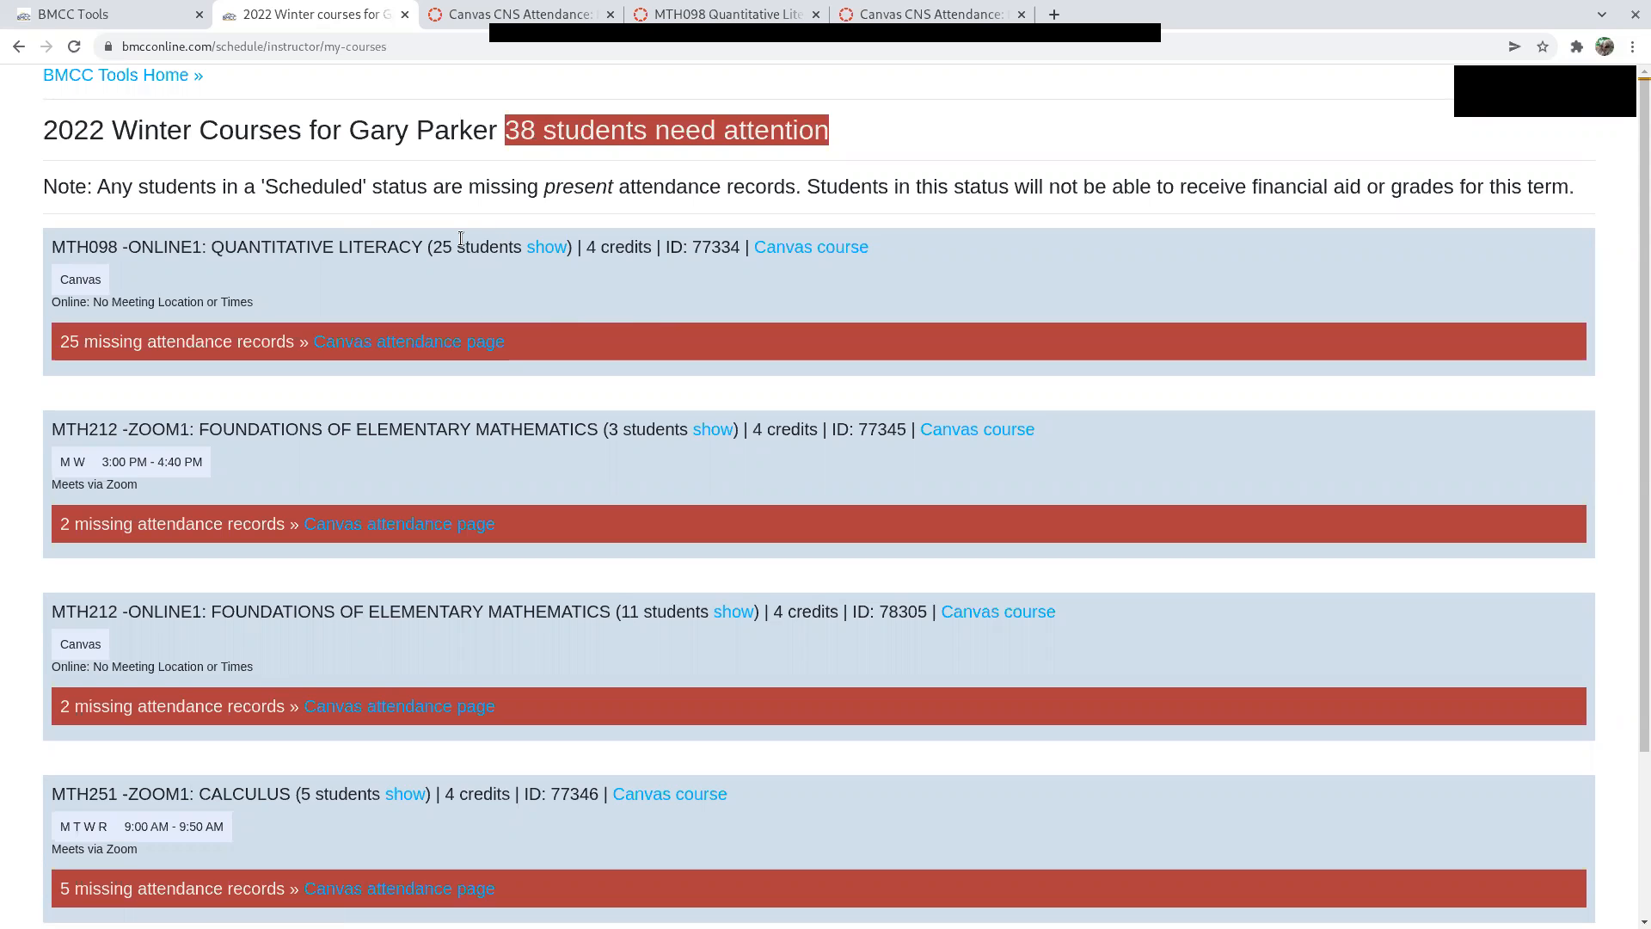
pyautogui.click(107, 14)
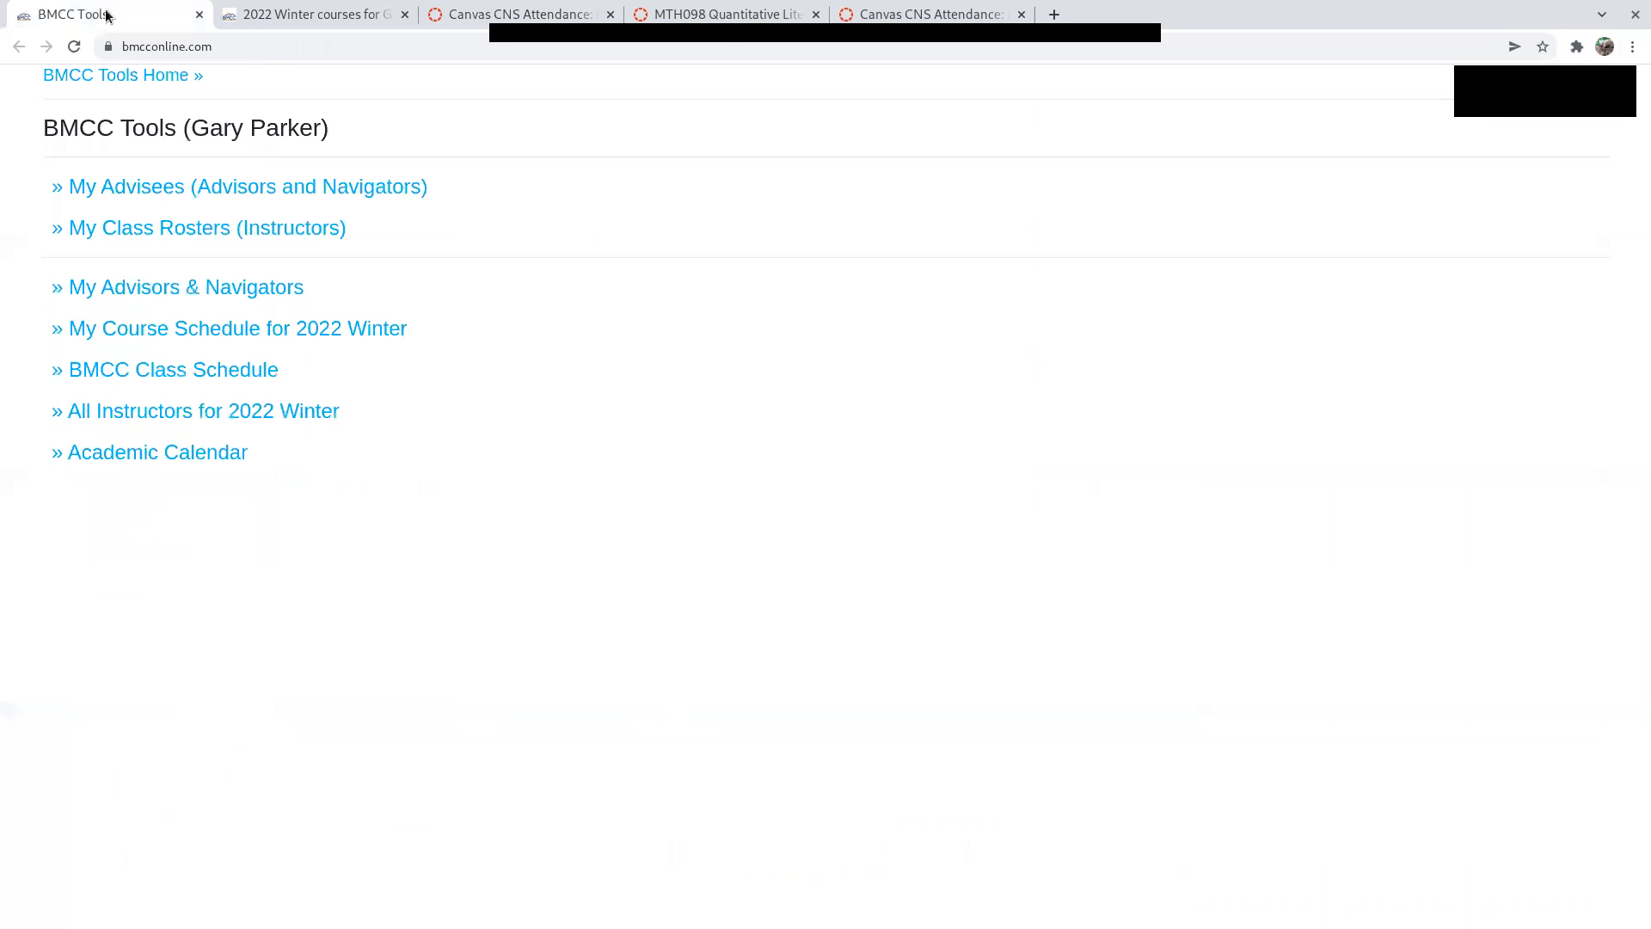
pyautogui.click(329, 16)
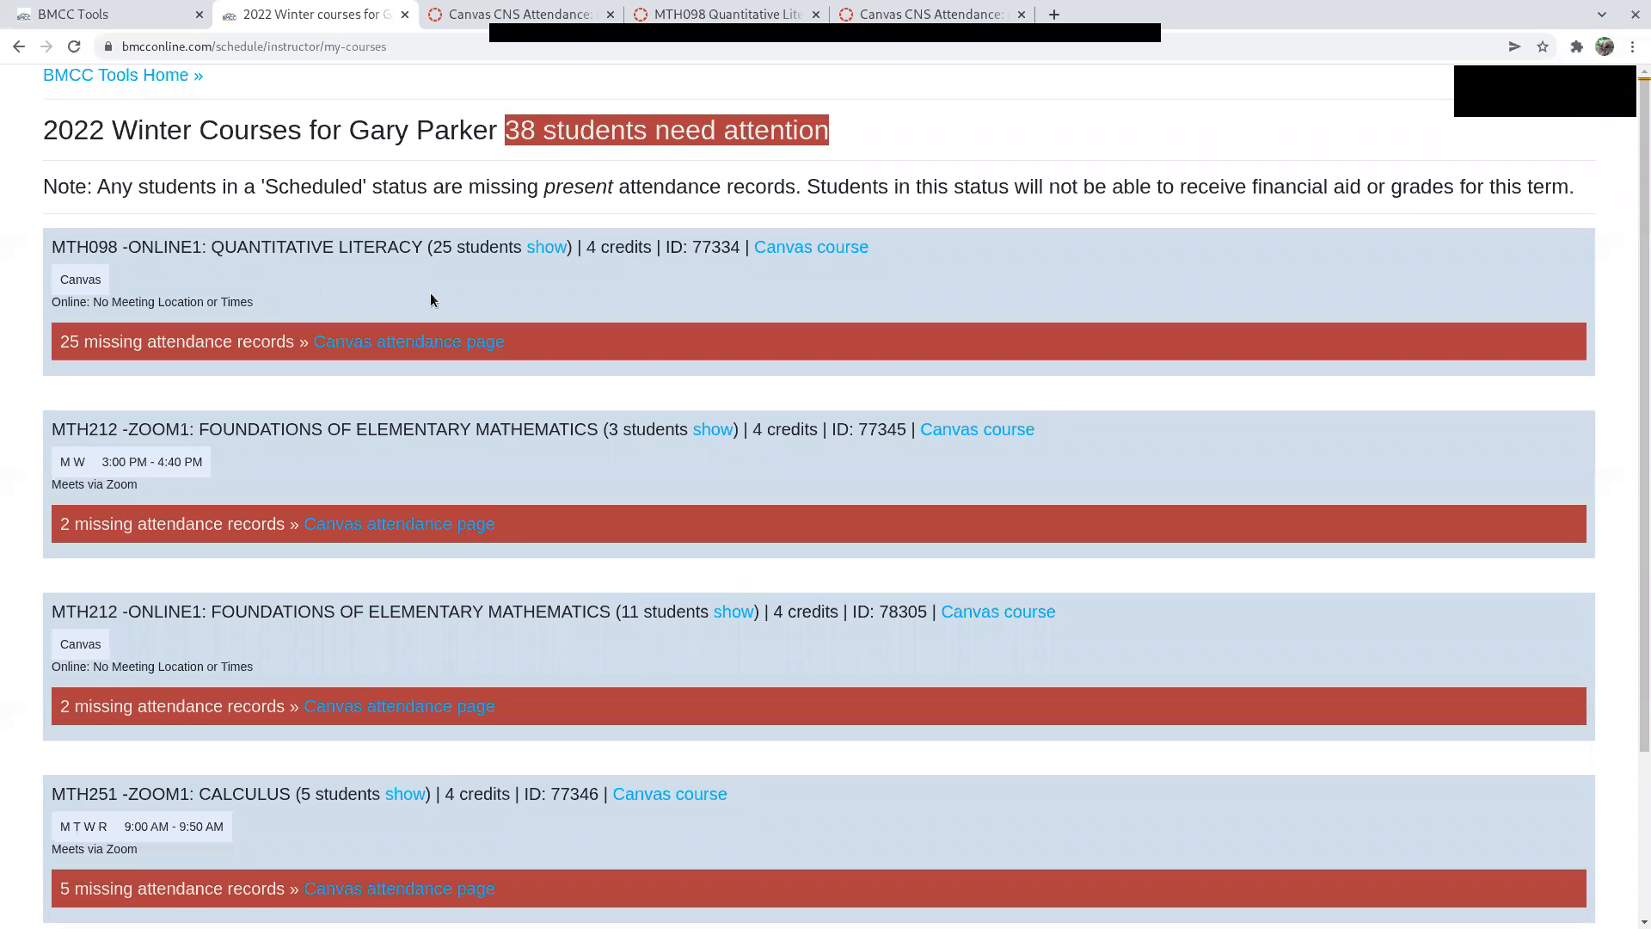
# - Return to the MTH212 attendance page and mark the first ZOOM1 student absent for Wednesday 1-5 and Thursday 1-6
pyautogui.click(517, 16)
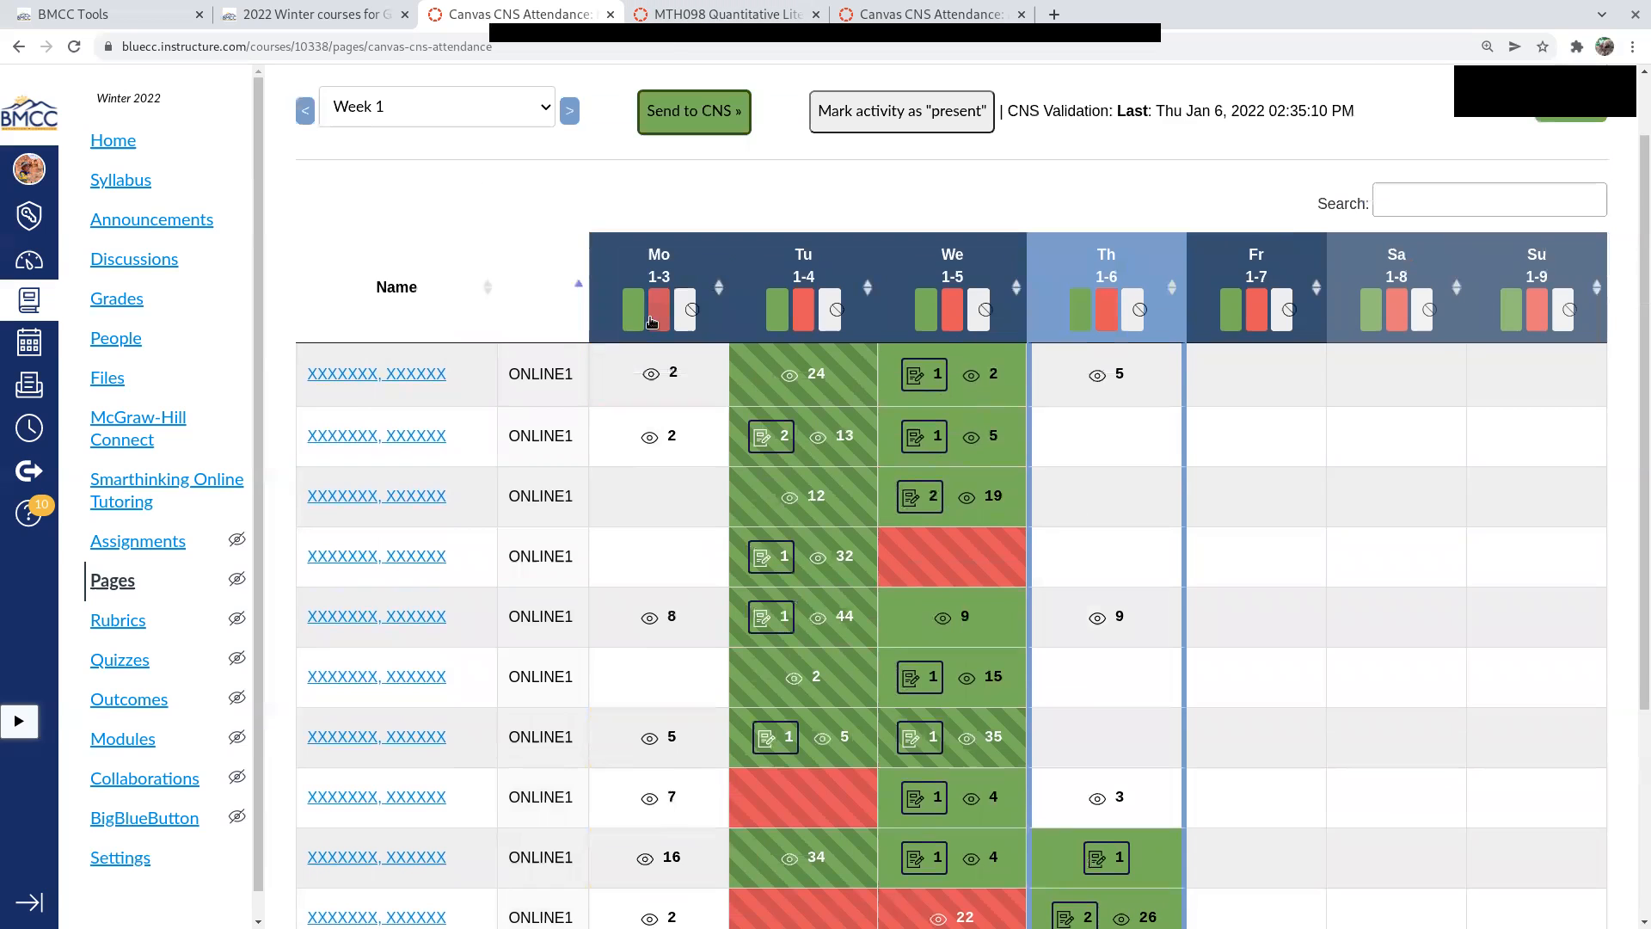
pyautogui.scroll(-4, 719, 645)
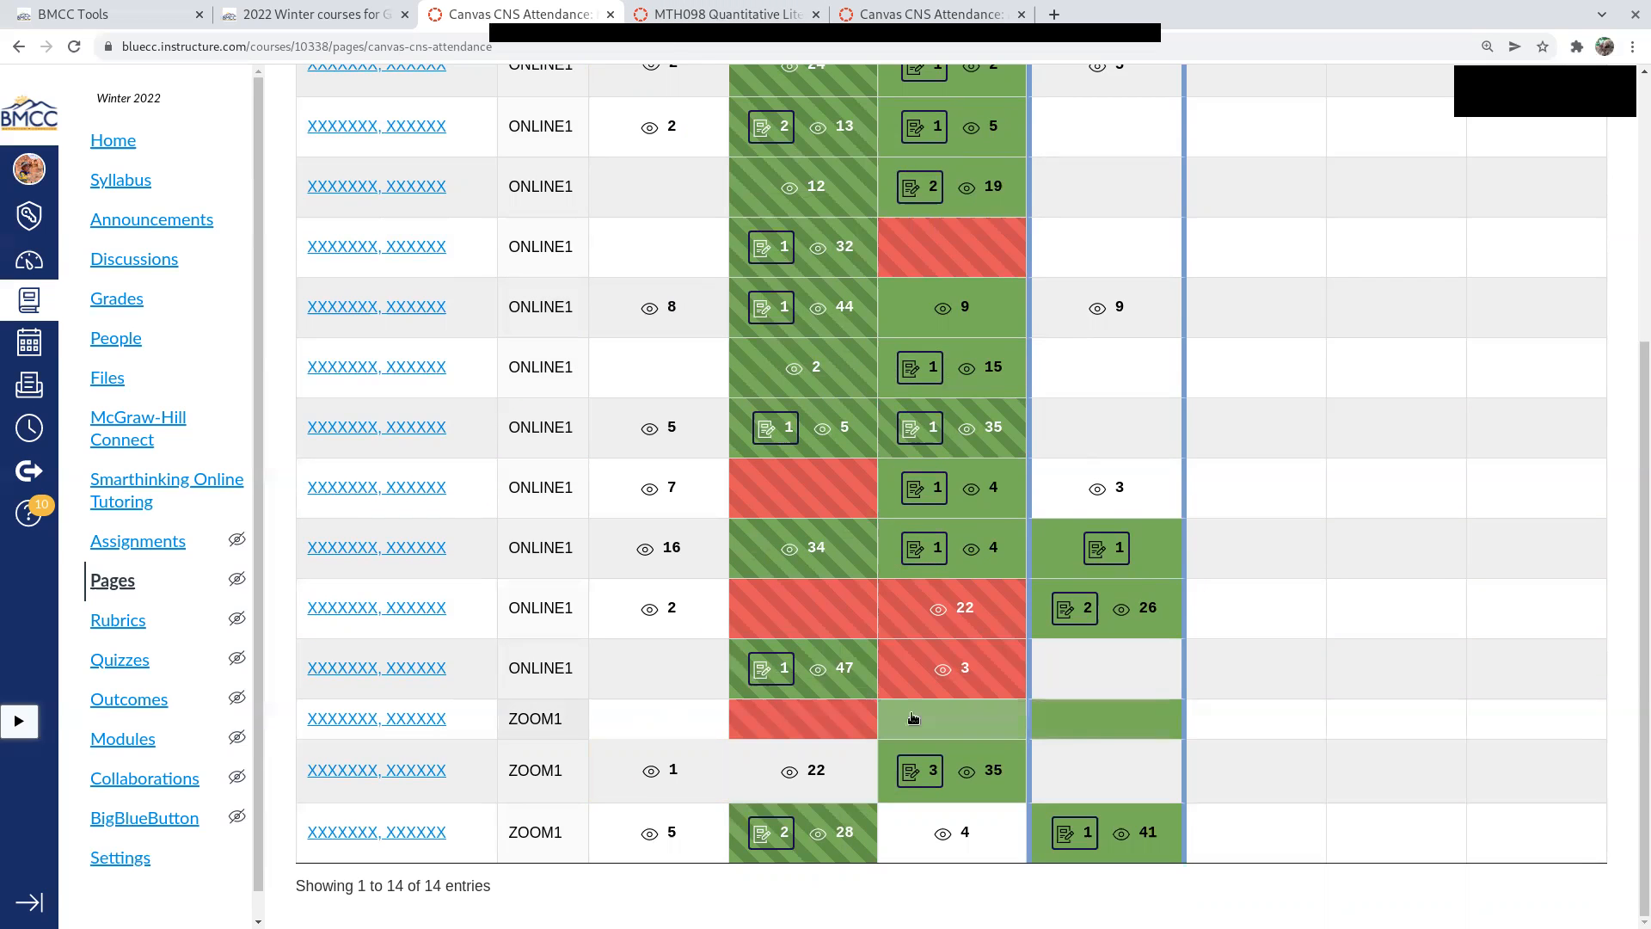
pyautogui.click(1098, 727)
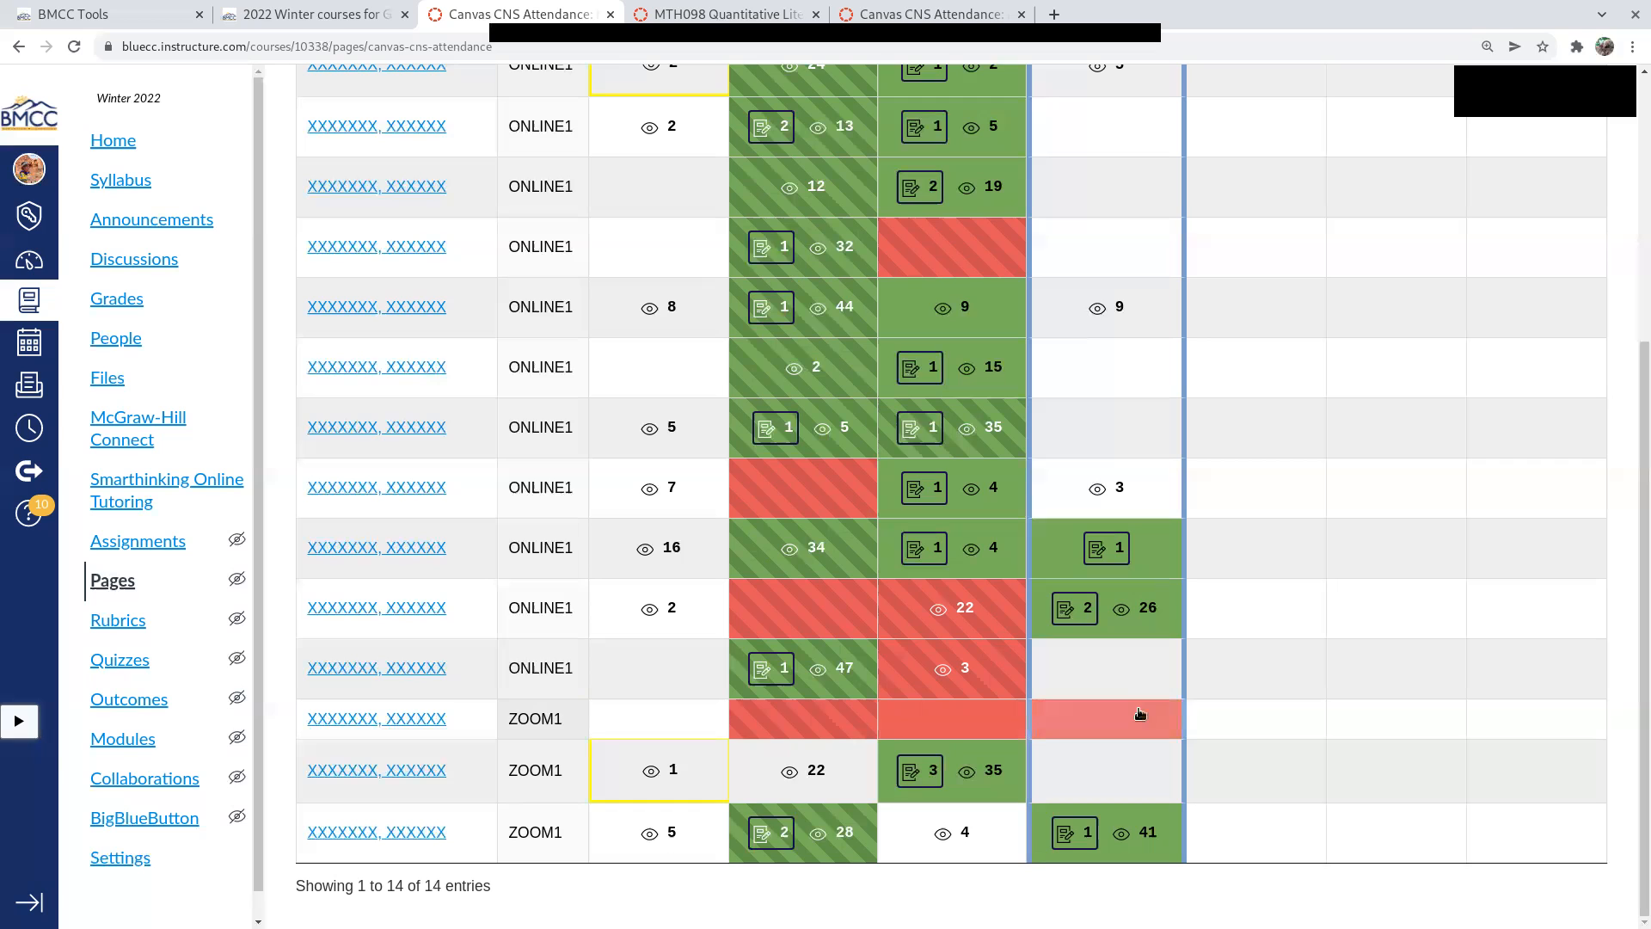
pyautogui.scroll(1, 1118, 430)
pyautogui.scroll(1, 1118, 430)
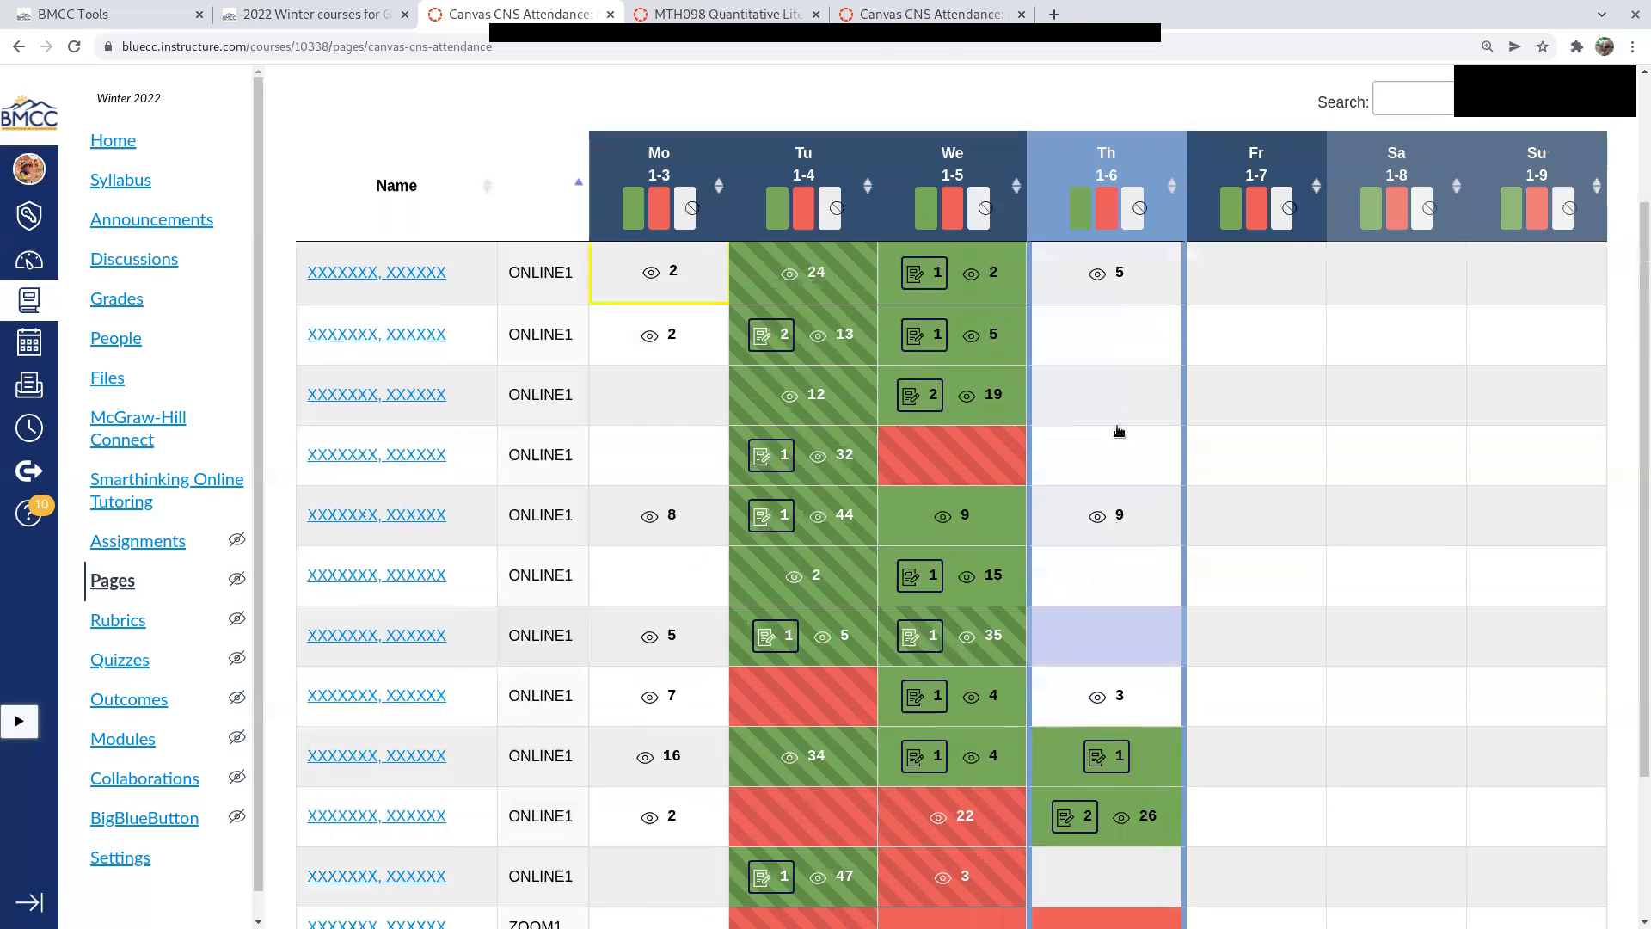
# - Check the marked Week 1 attendance and send the unsent MTH212 records to CNS
pyautogui.scroll(-2, 1118, 430)
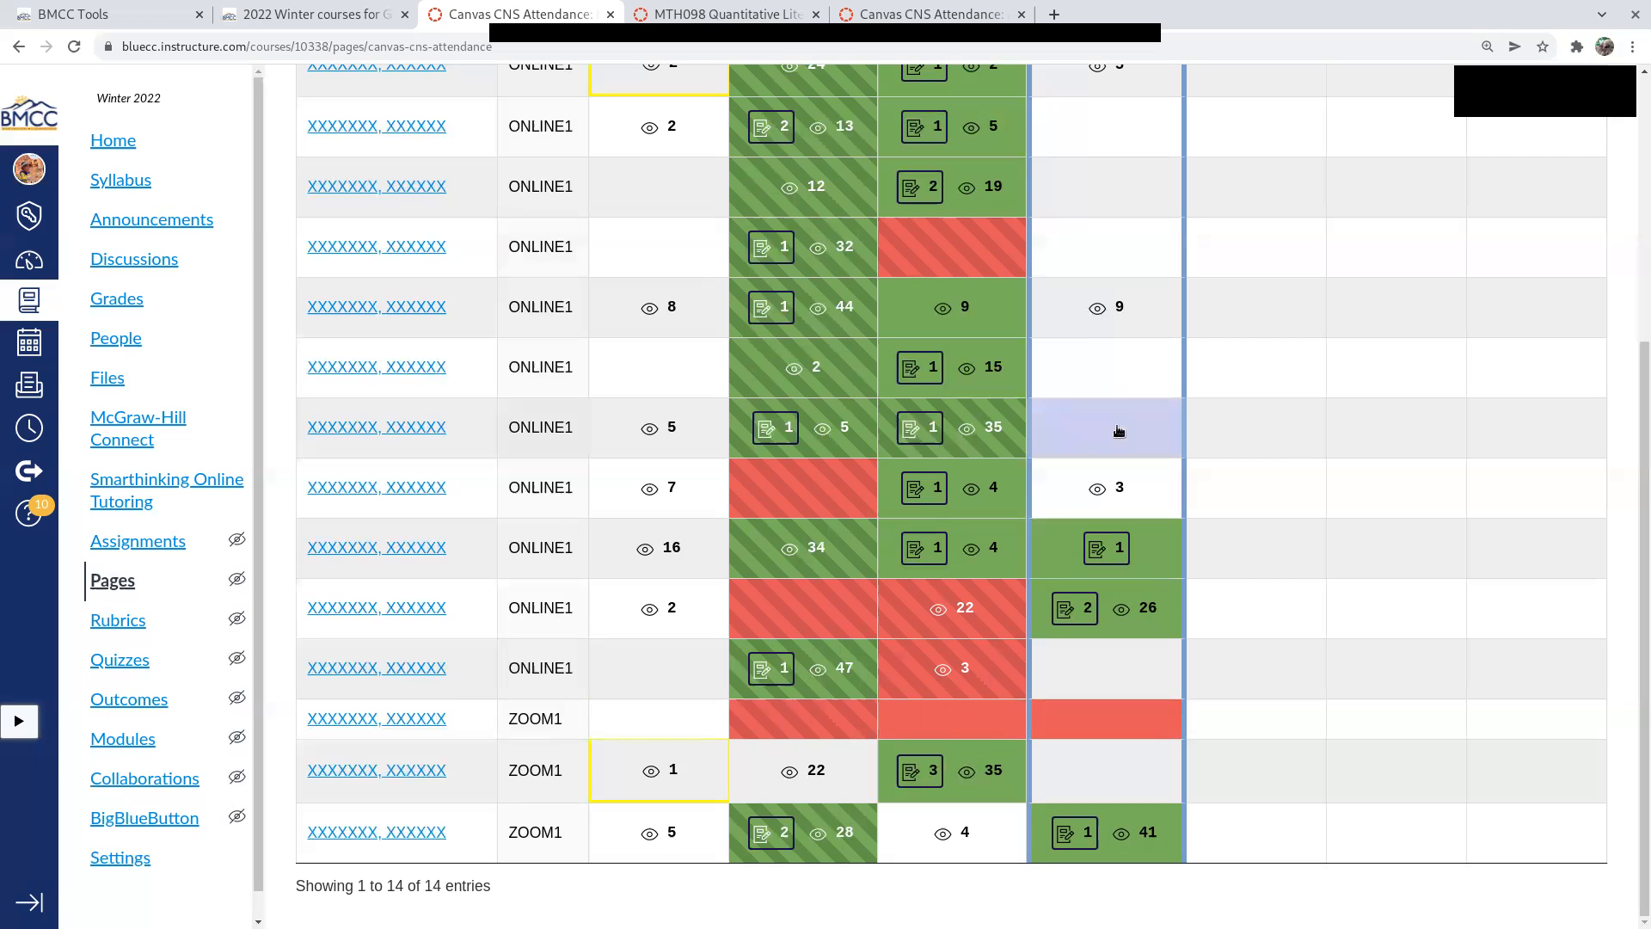
pyautogui.scroll(4, 1118, 430)
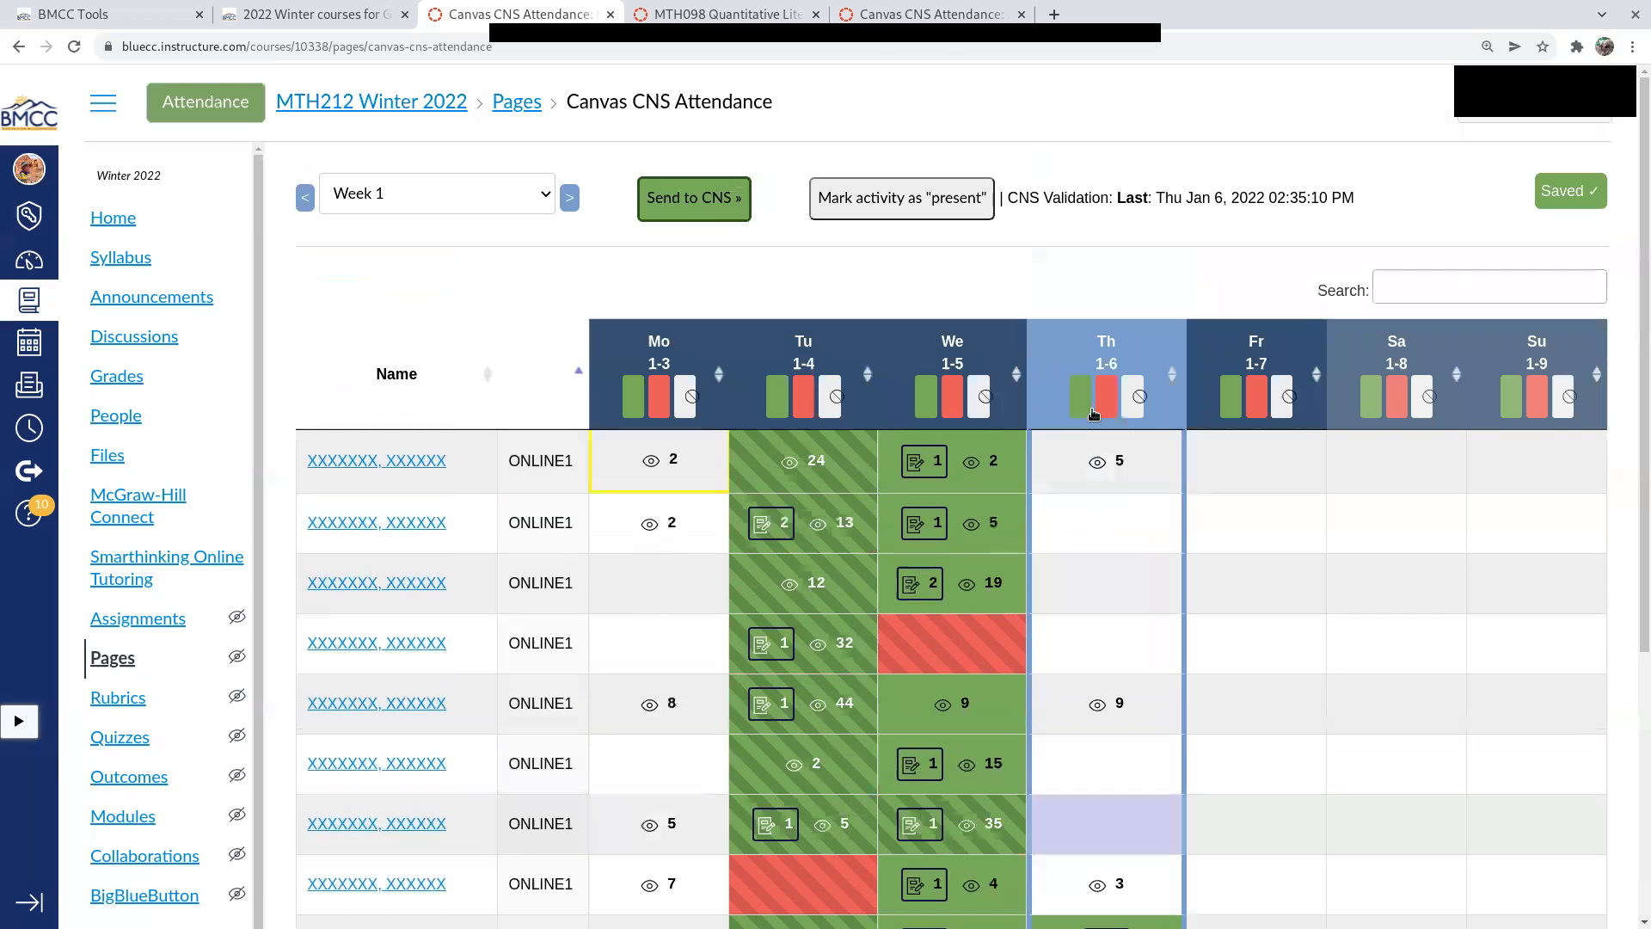
pyautogui.click(688, 204)
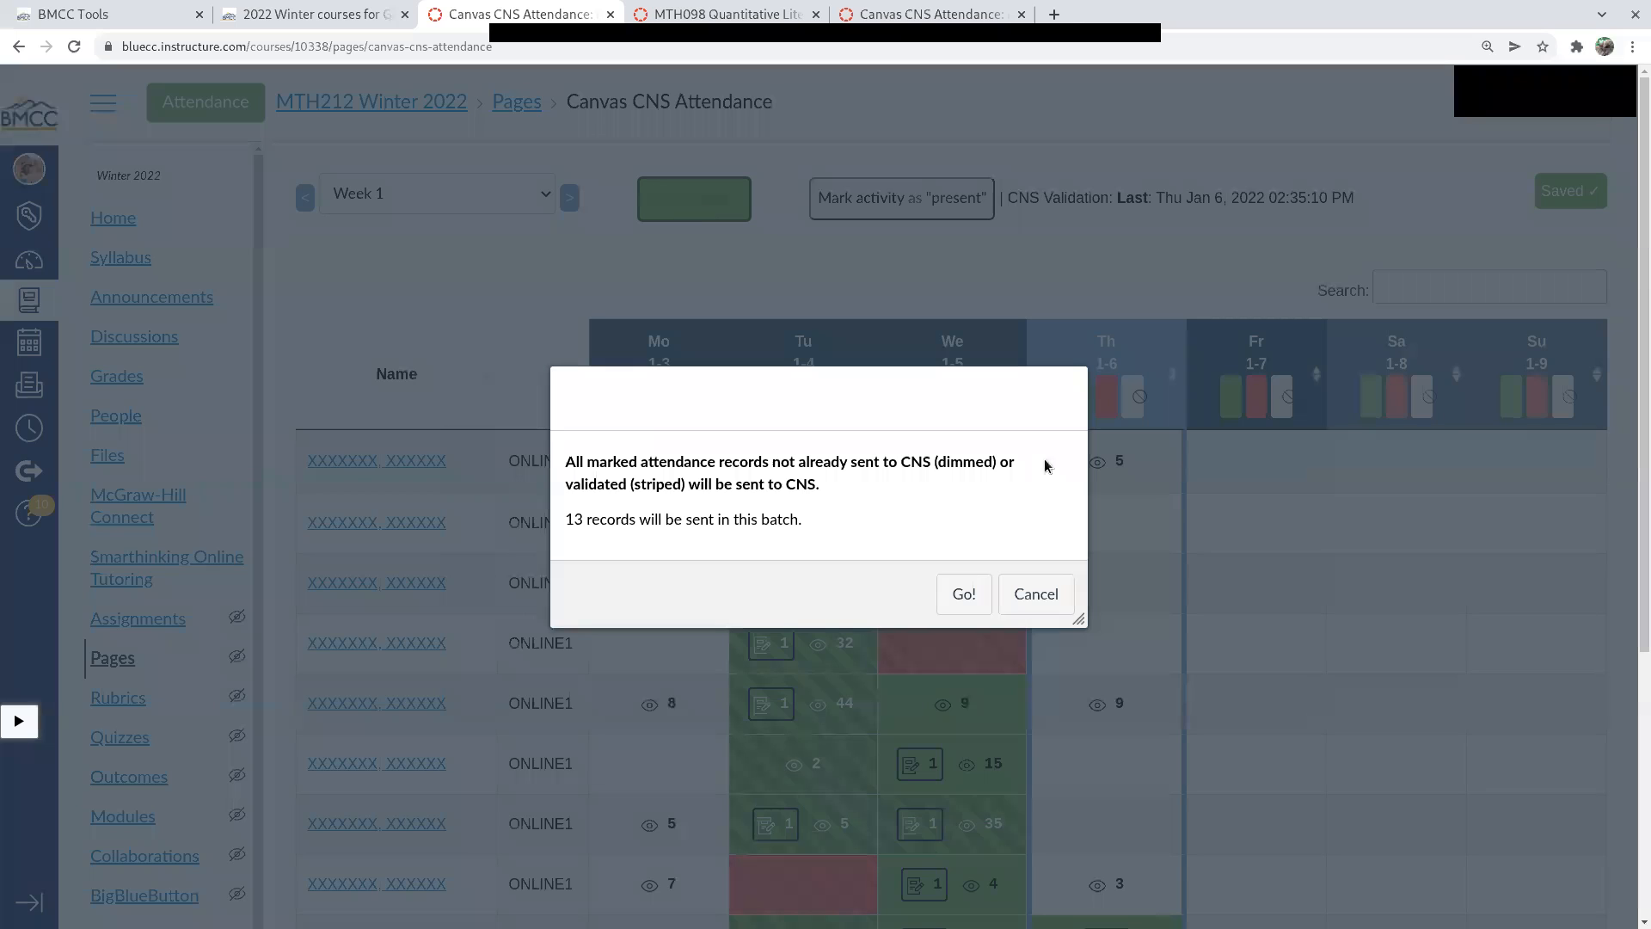
pyautogui.click(963, 593)
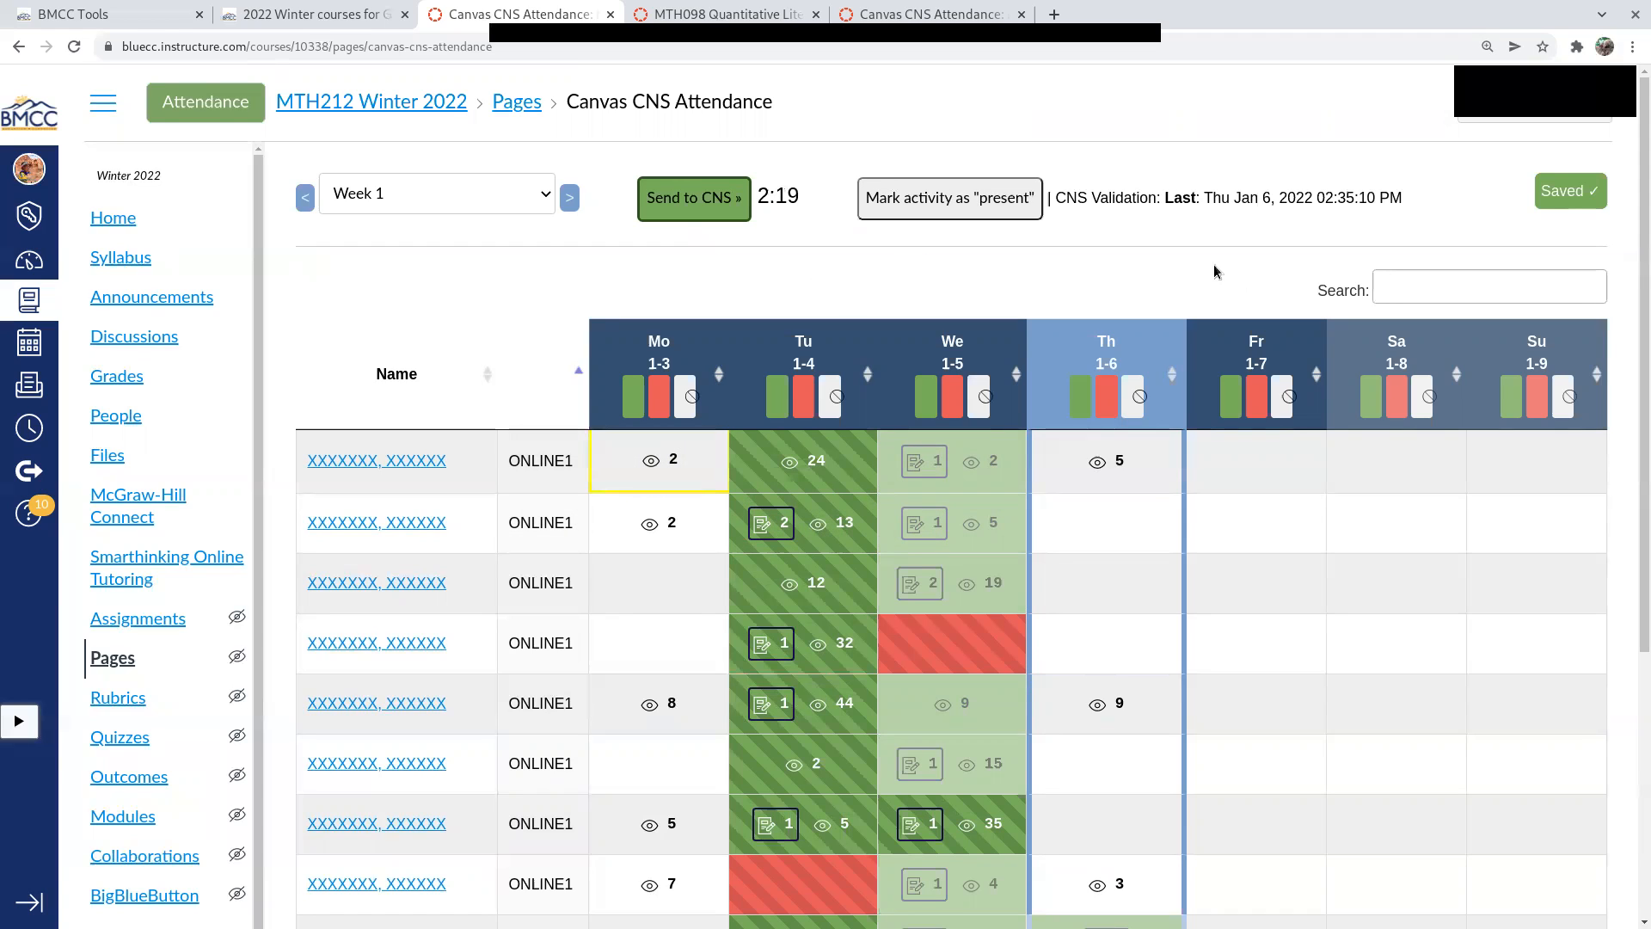
# - Switch to the MTH098 Quantitative Literacy 2 course and view its Canvas CNS Attendance page
pyautogui.click(700, 14)
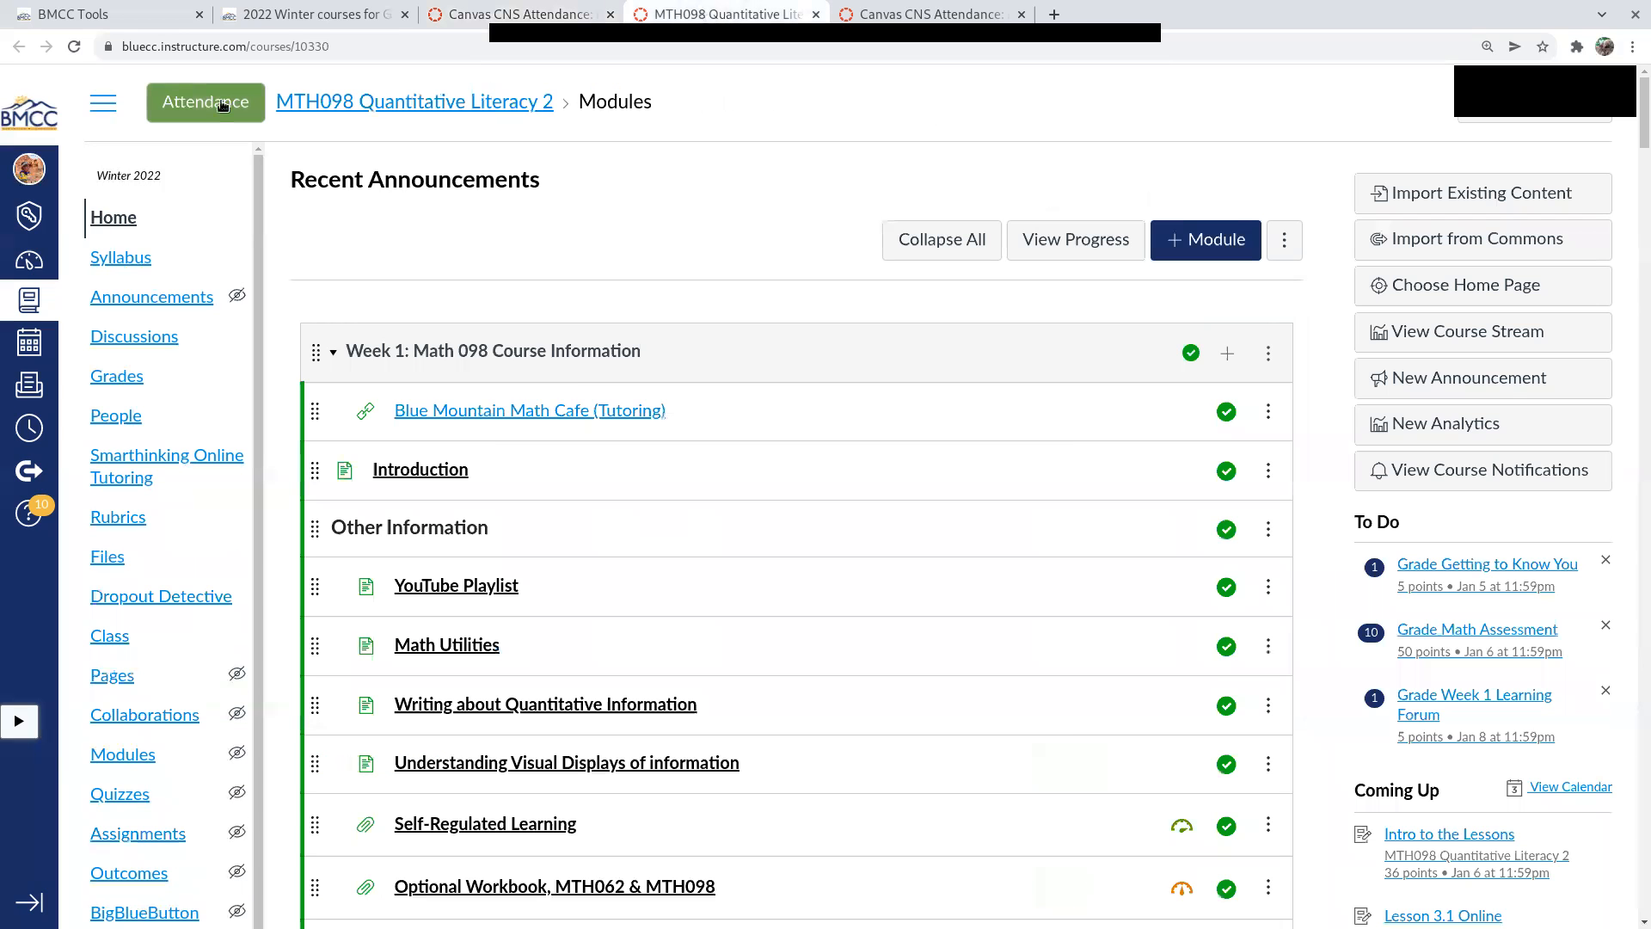
pyautogui.click(895, 14)
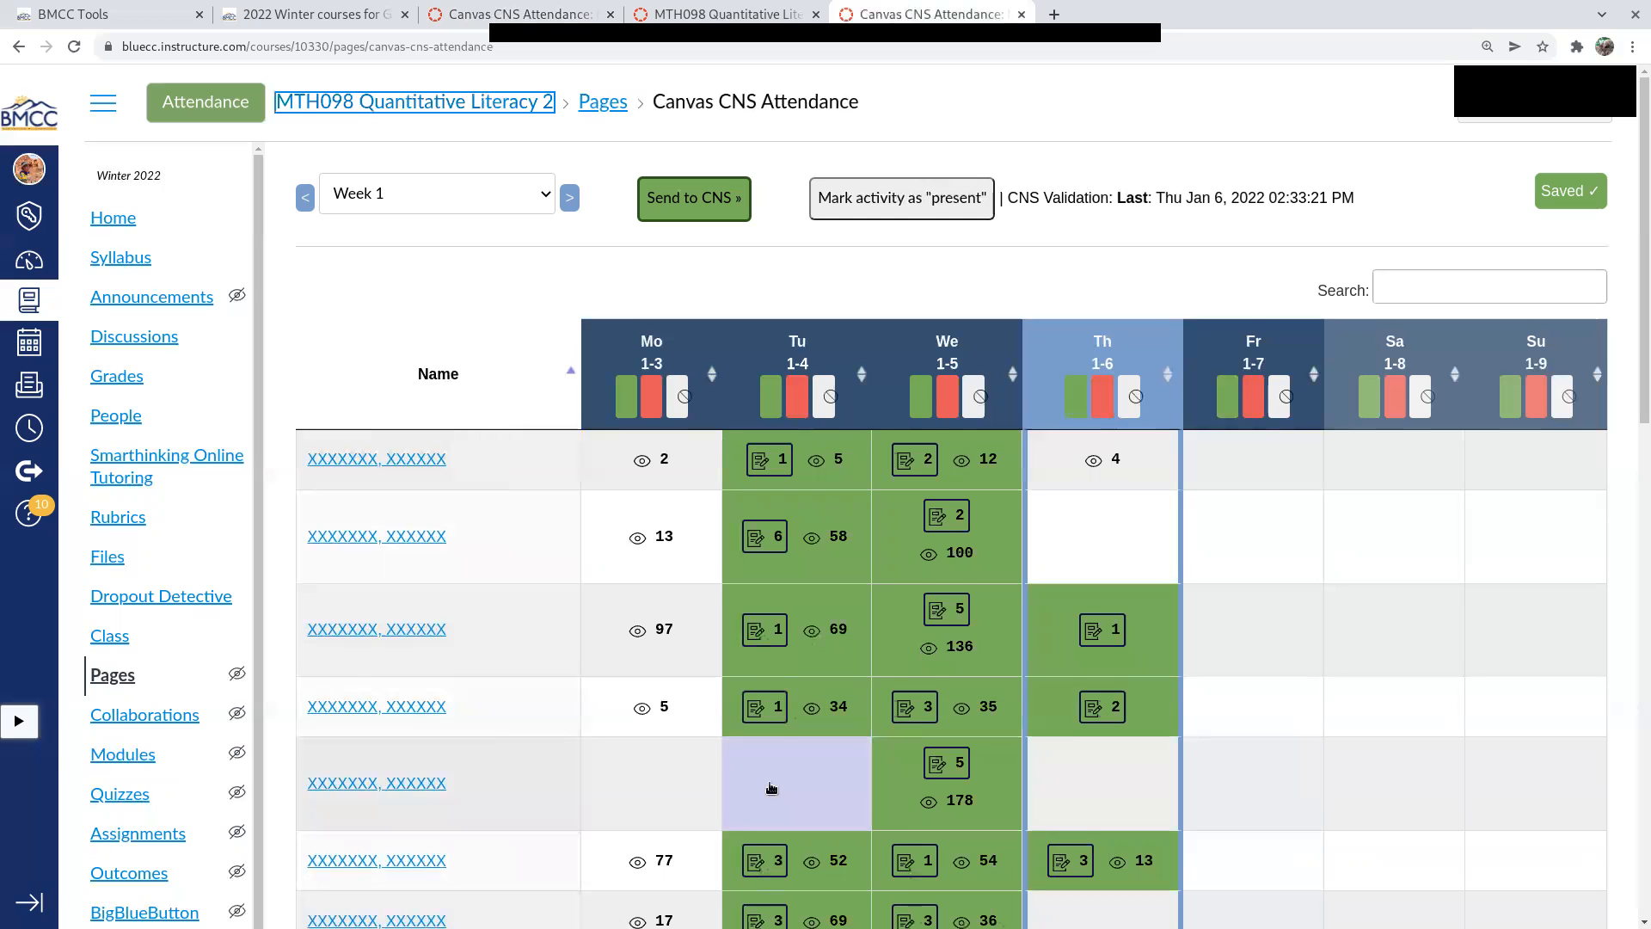
# - Mark the first MTH098 student with no Week 1 activity absent for Tuesday 1-4, Wednesday 1-5 and Thursday 1-6
pyautogui.scroll(-4, 771, 788)
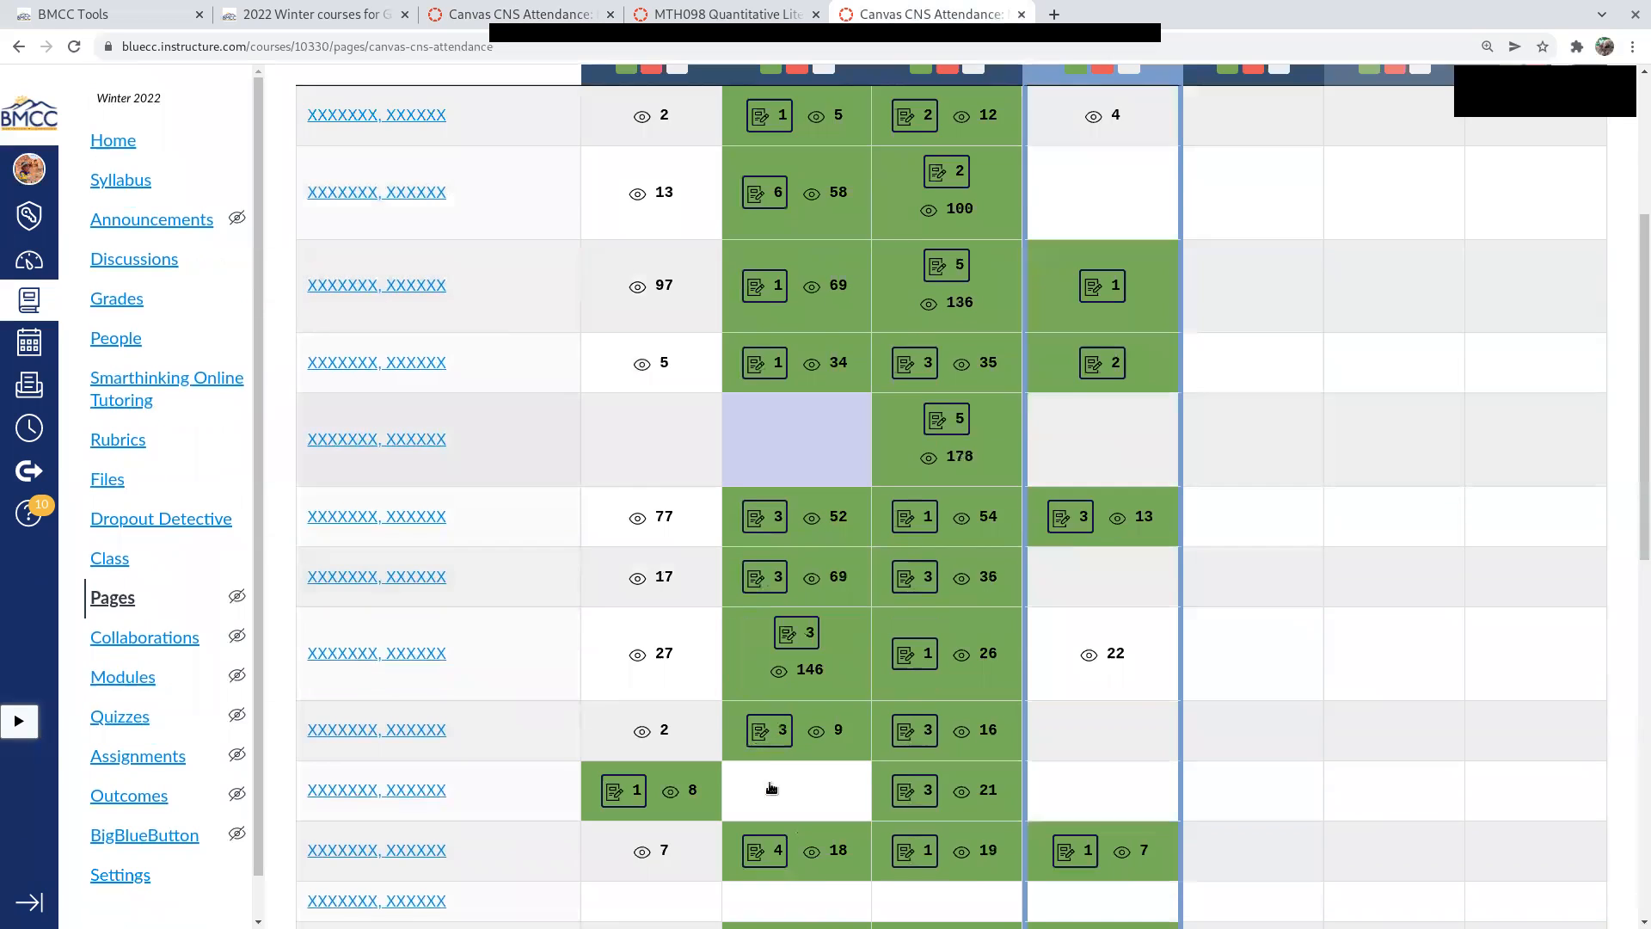
pyautogui.scroll(-2, 771, 789)
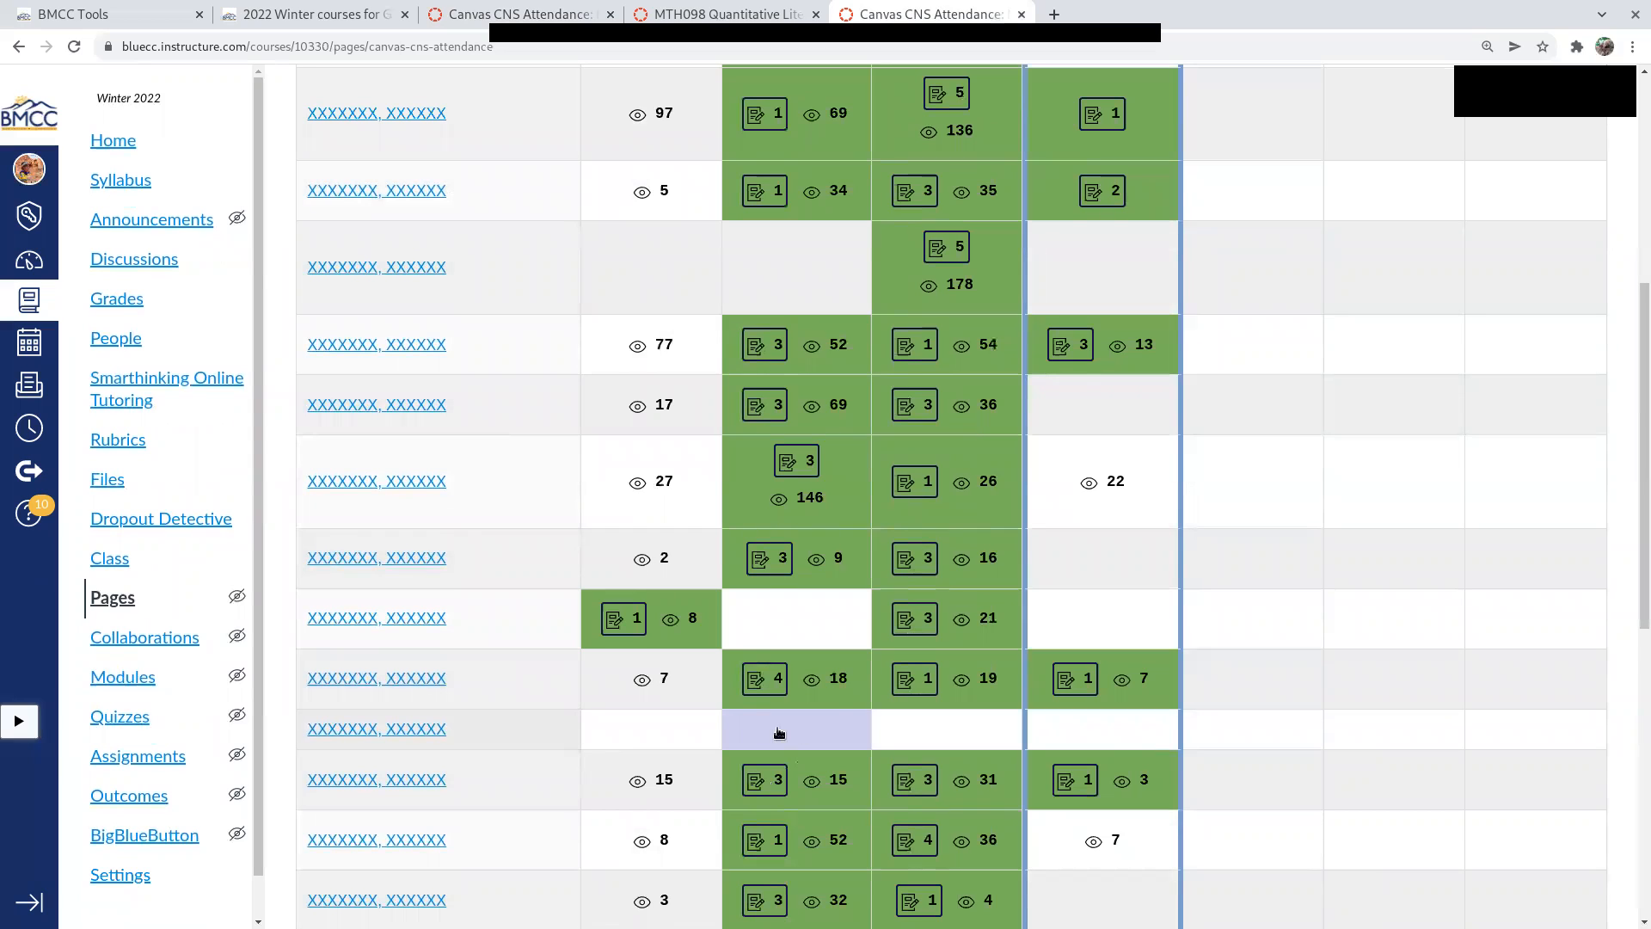
pyautogui.click(779, 731)
pyautogui.click(948, 738)
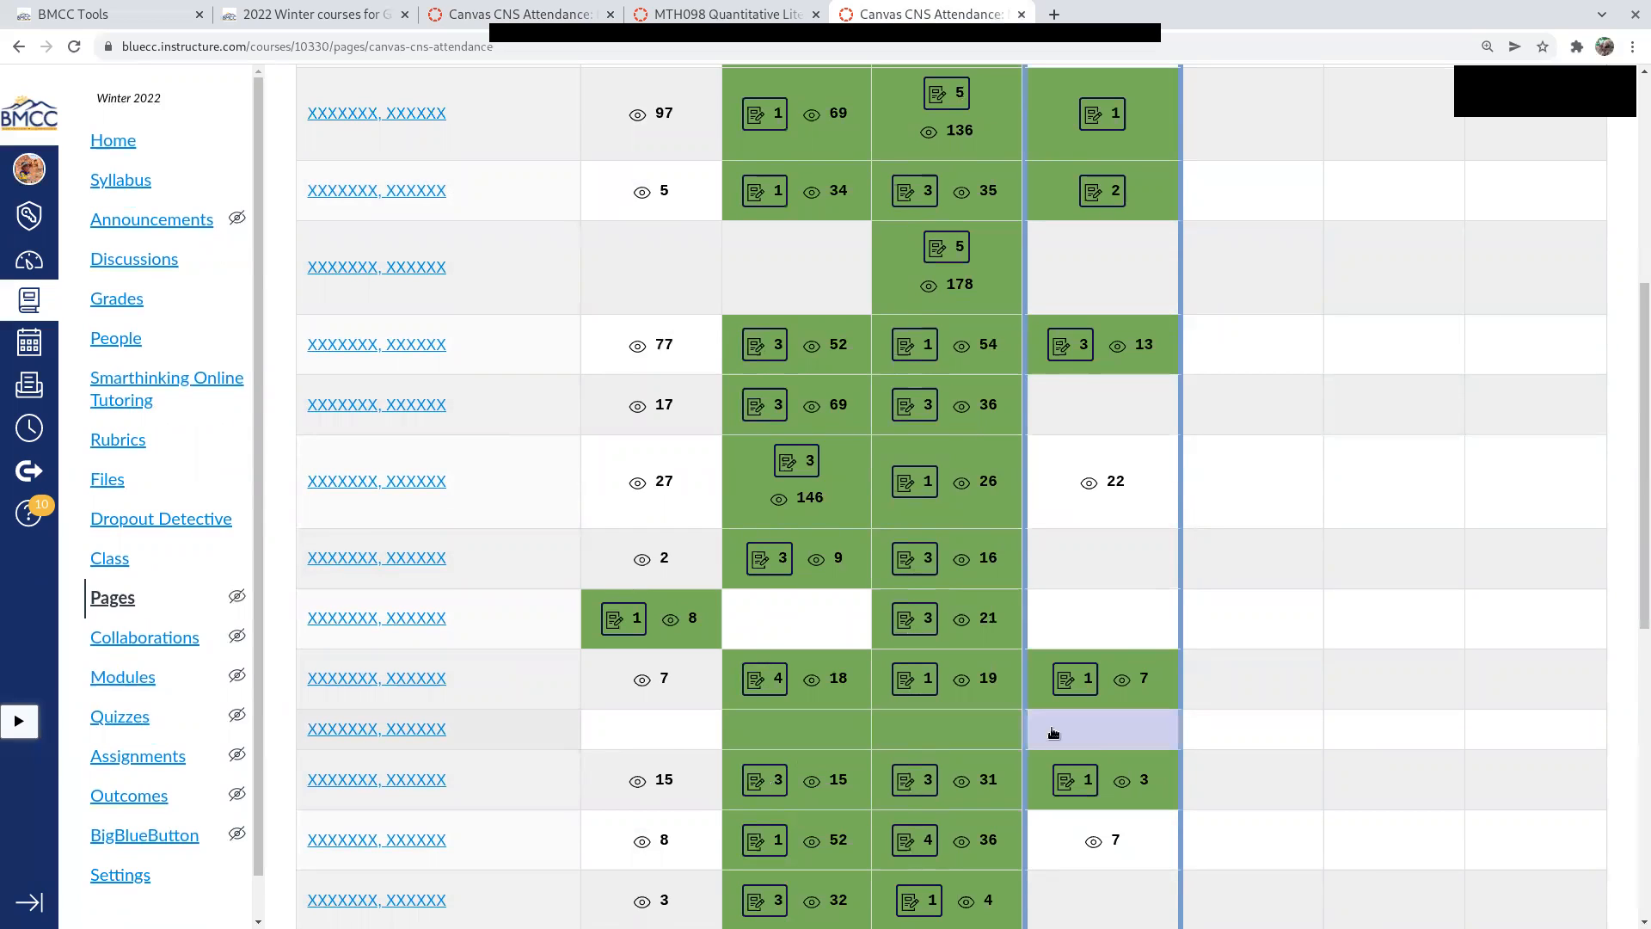
pyautogui.click(1089, 737)
pyautogui.click(1075, 735)
pyautogui.click(938, 729)
pyautogui.click(813, 737)
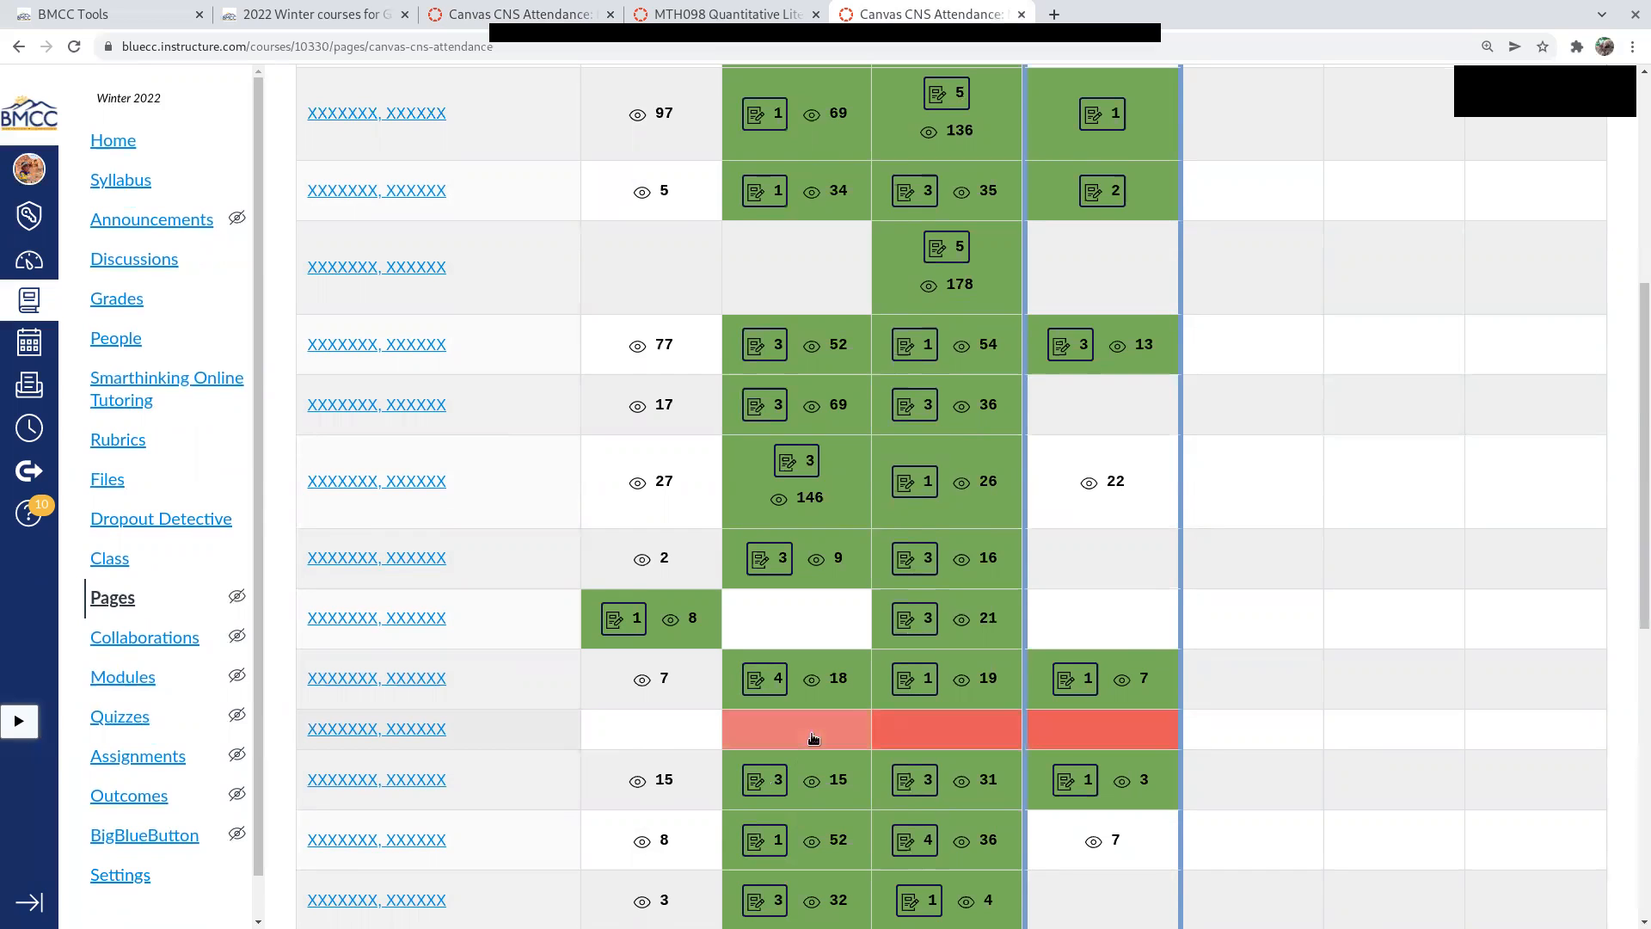
# - Mark the other MTH098 student with no Week 1 activity, further down the roster, absent for Tuesday 1-4 through Thursday 1-6
pyautogui.scroll(-3, 1120, 582)
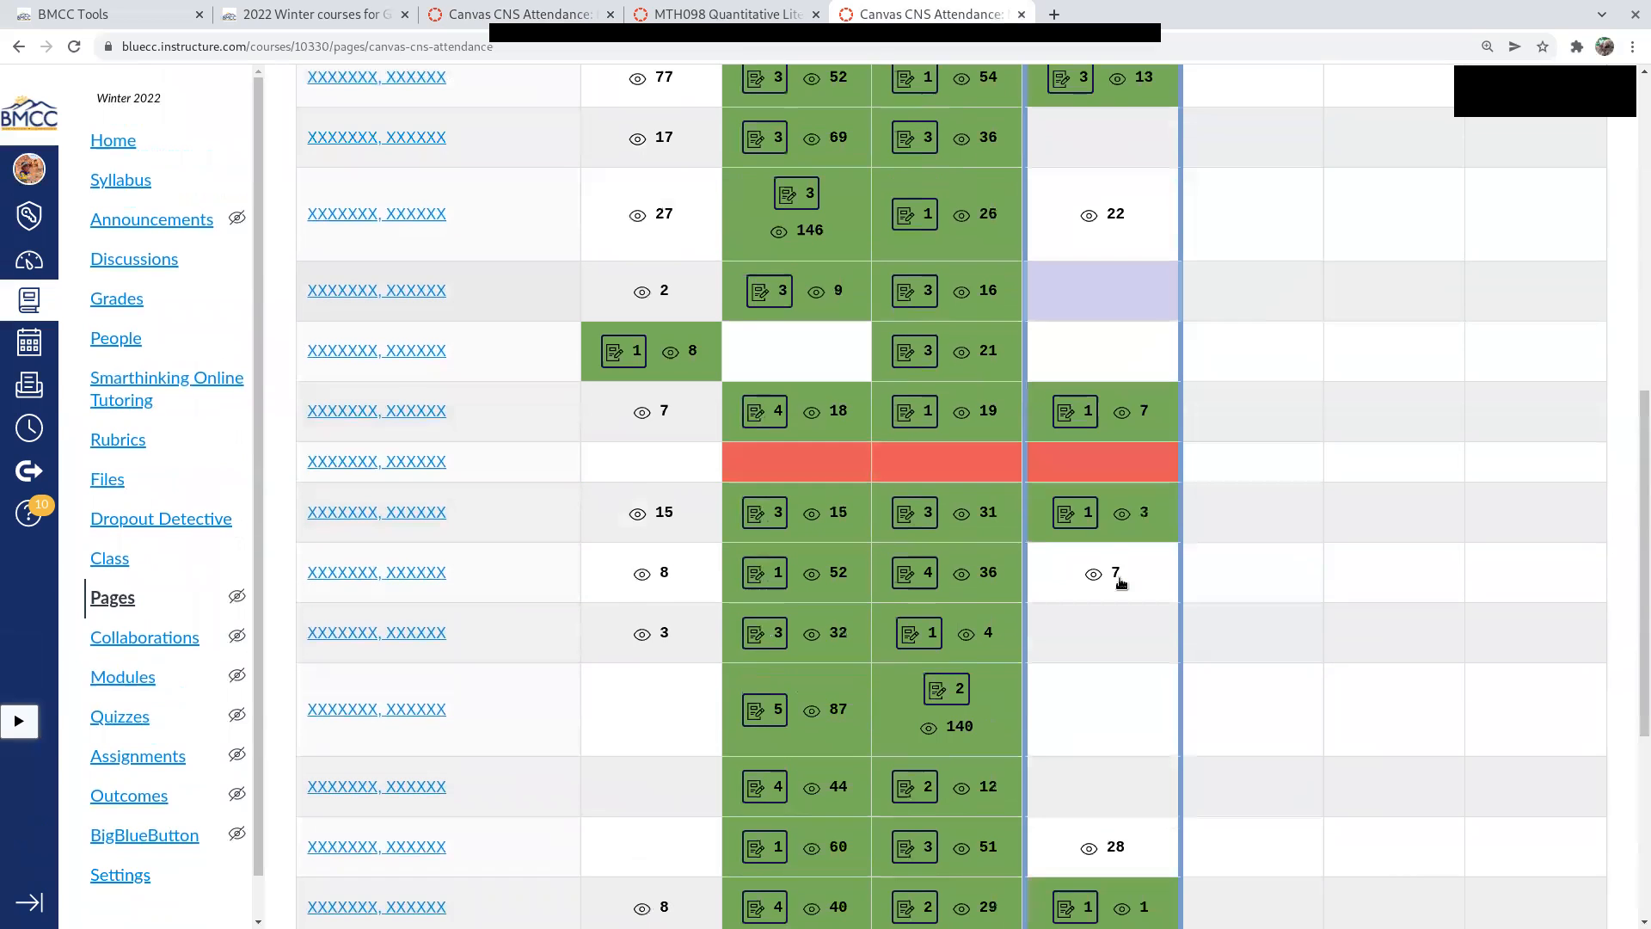
pyautogui.scroll(-3, 1121, 582)
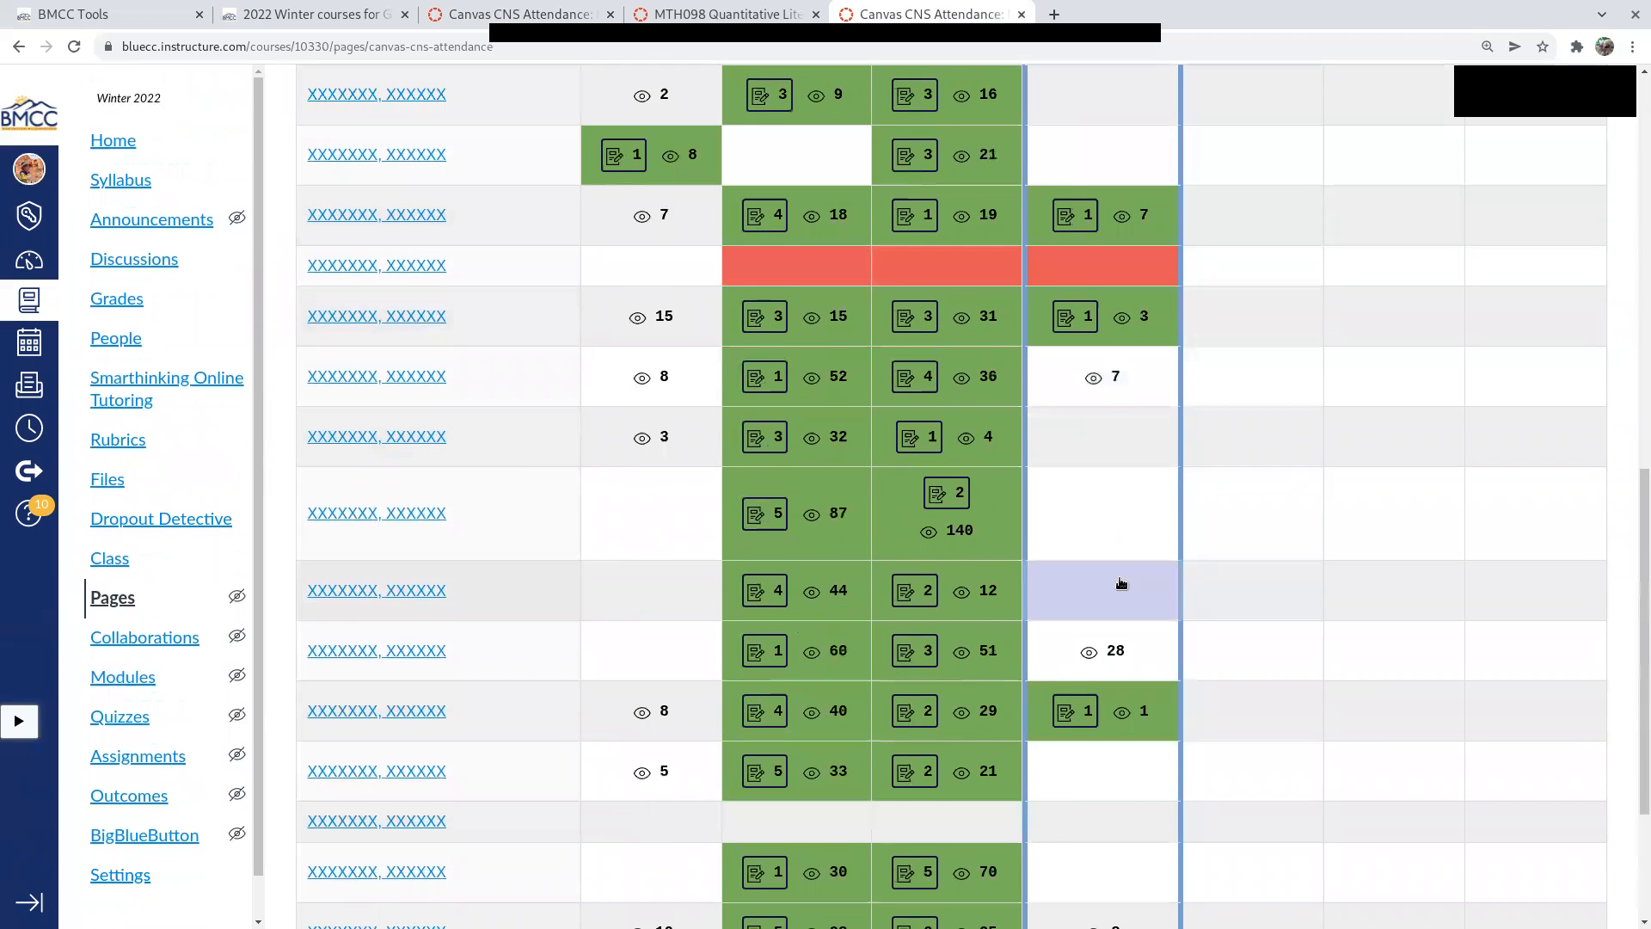
pyautogui.scroll(-1, 1120, 582)
pyautogui.click(810, 748)
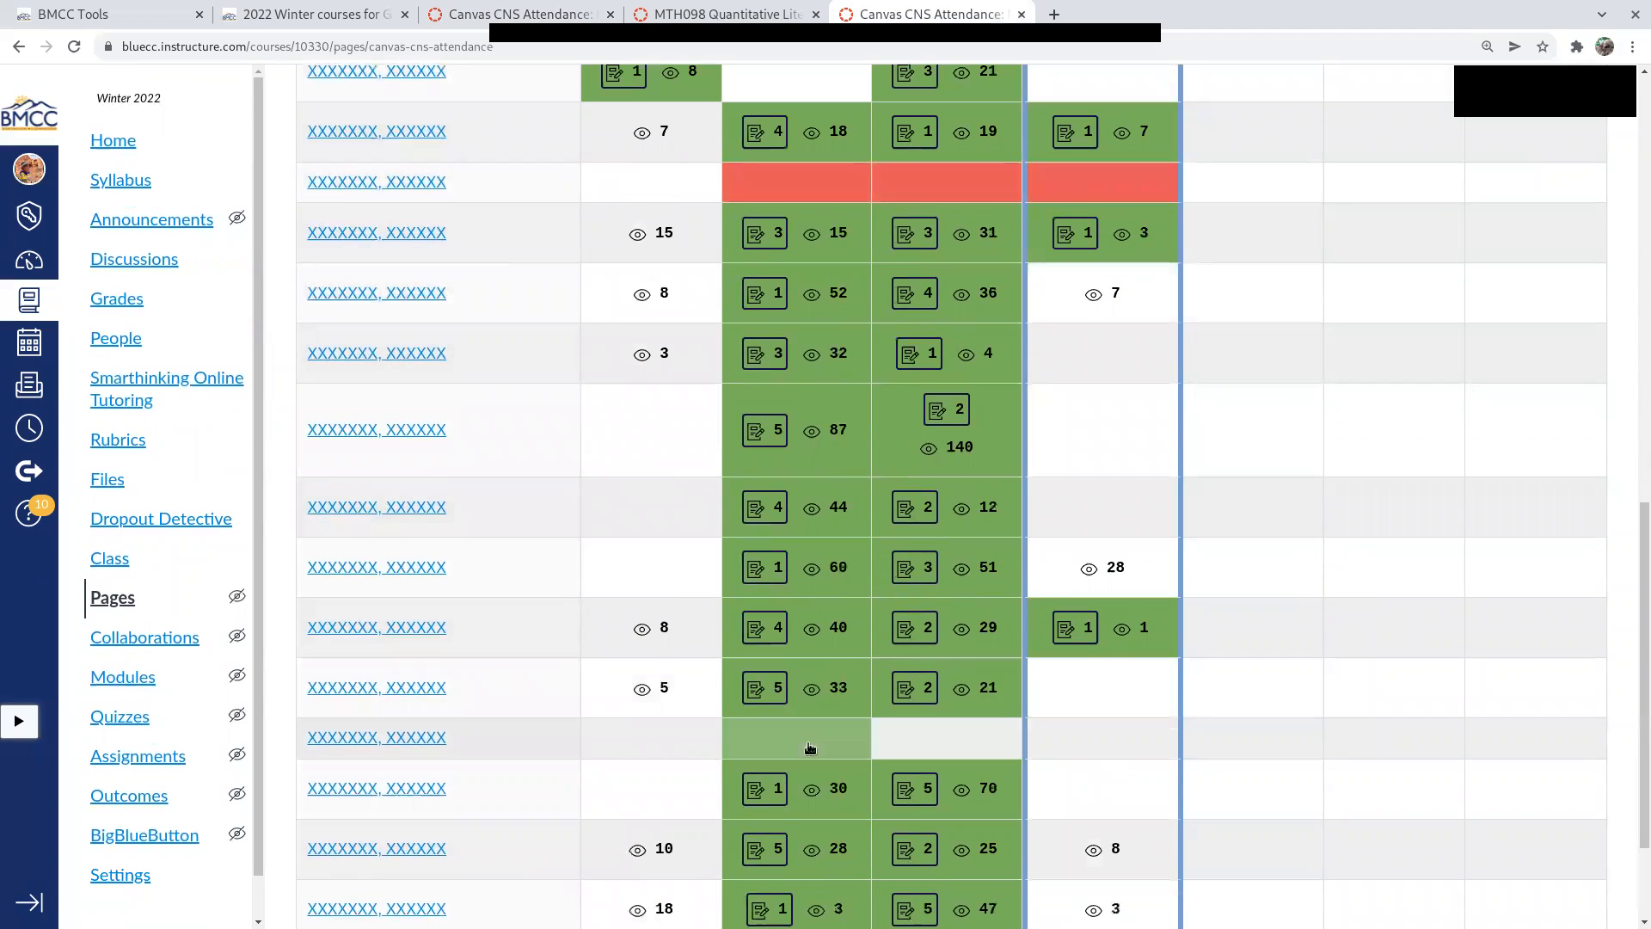
pyautogui.click(809, 748)
pyautogui.click(950, 746)
pyautogui.click(950, 747)
pyautogui.click(1091, 737)
pyautogui.click(1091, 738)
pyautogui.scroll(-2, 1090, 738)
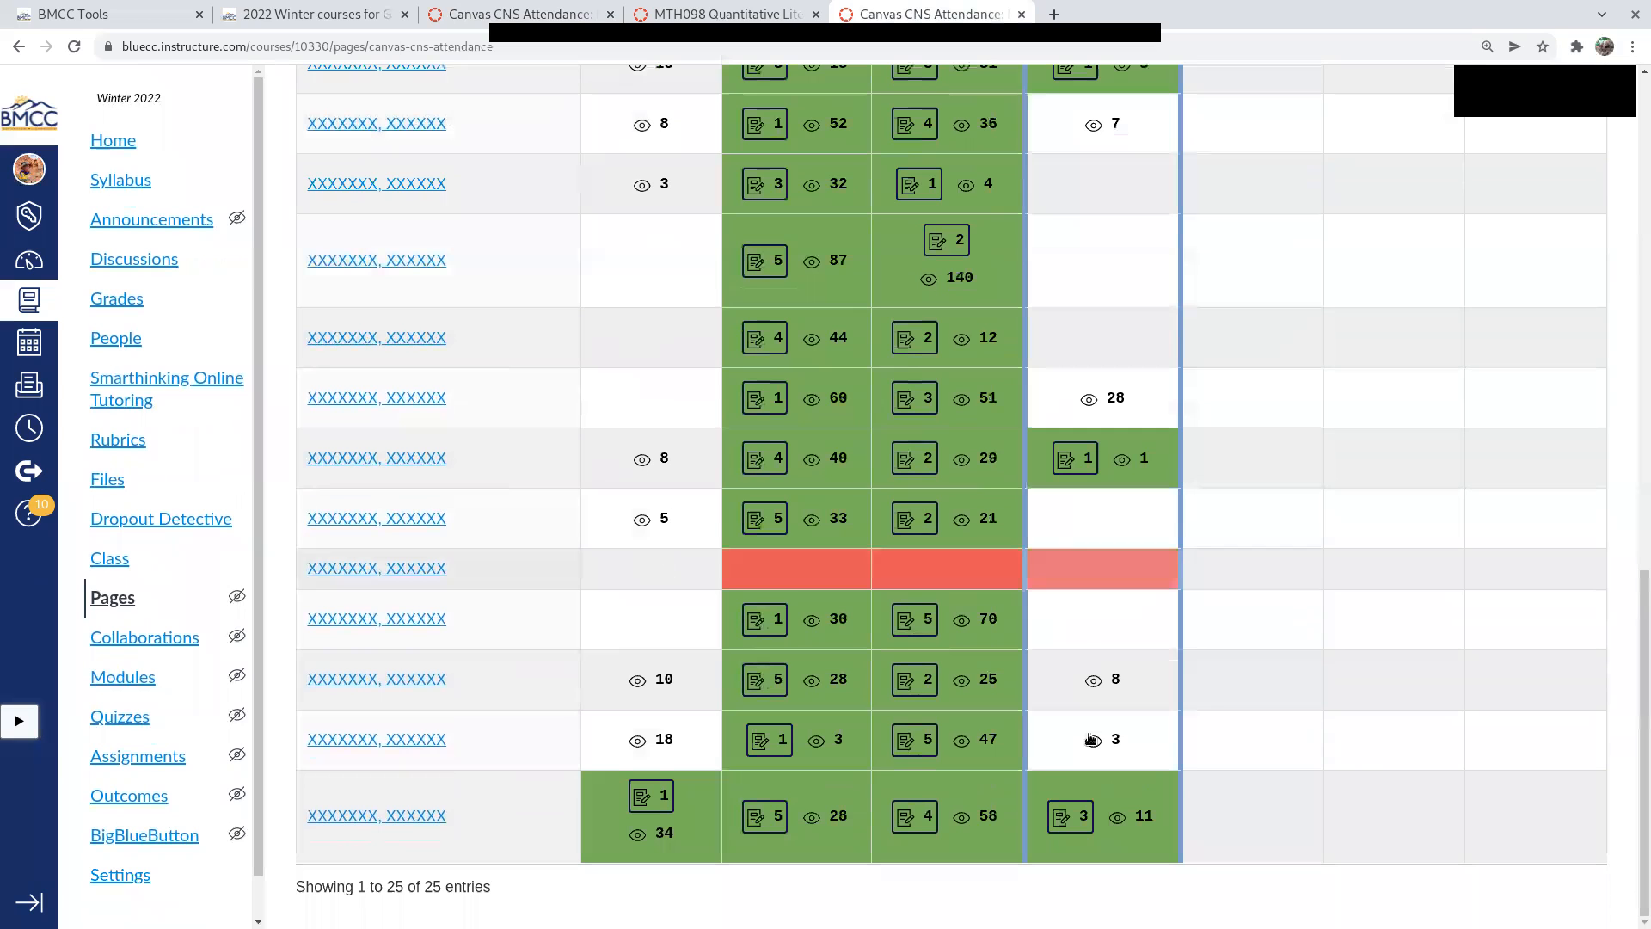
# - Mark the second student in the MTH098 roster present for Thursday 1-6
pyautogui.scroll(7, 1090, 738)
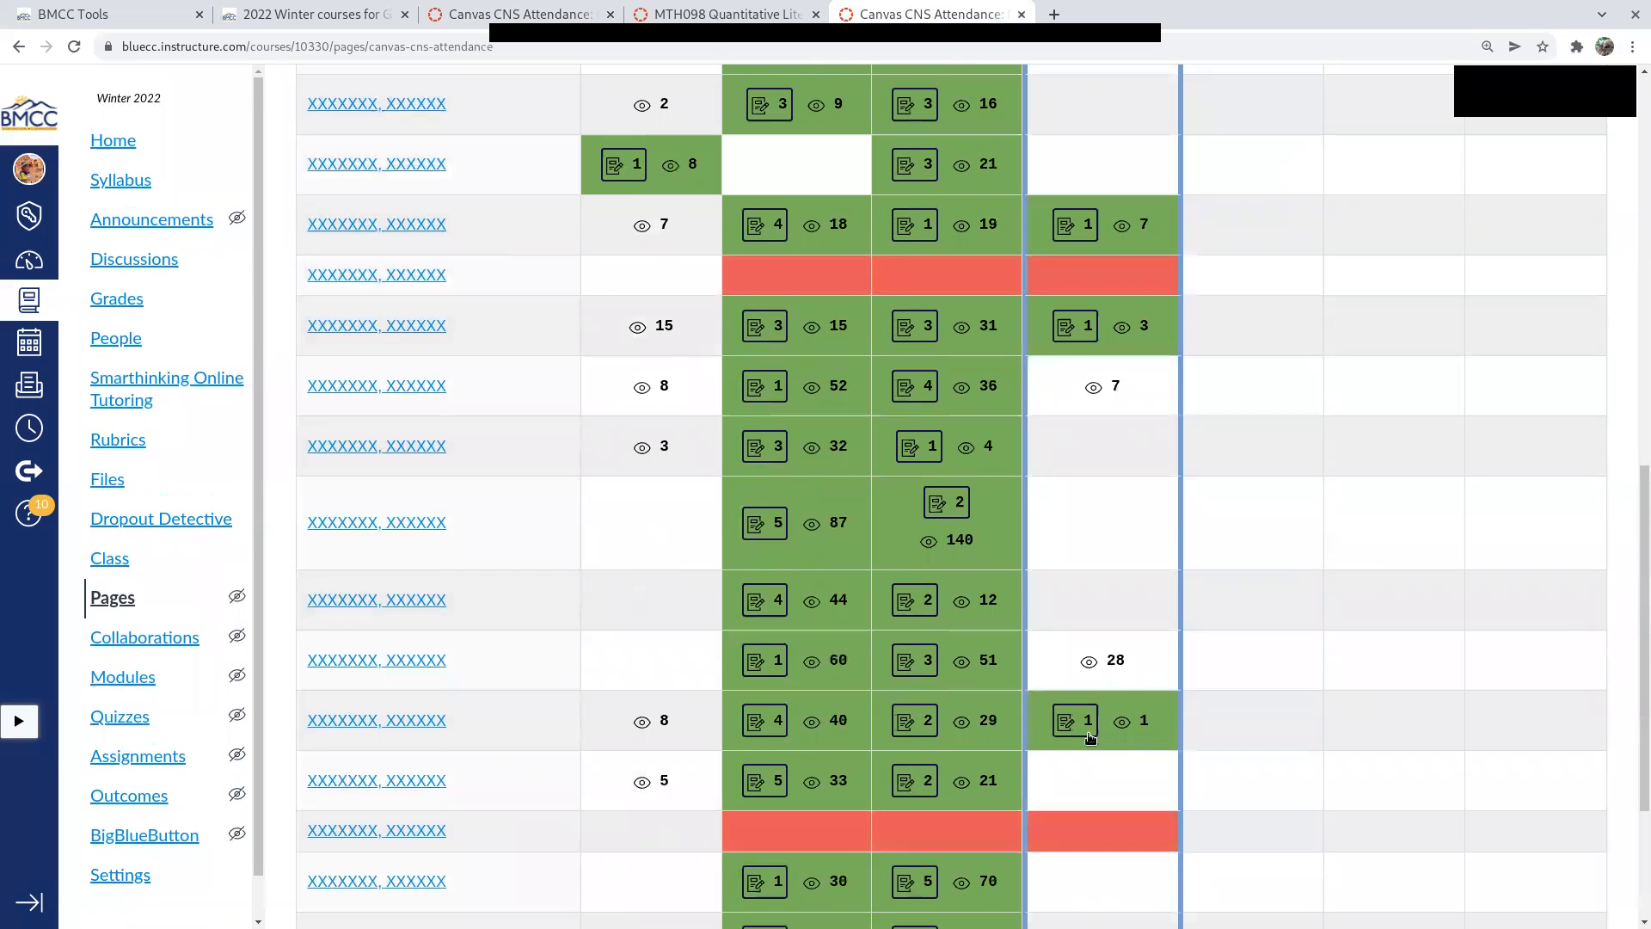
pyautogui.scroll(6, 1091, 738)
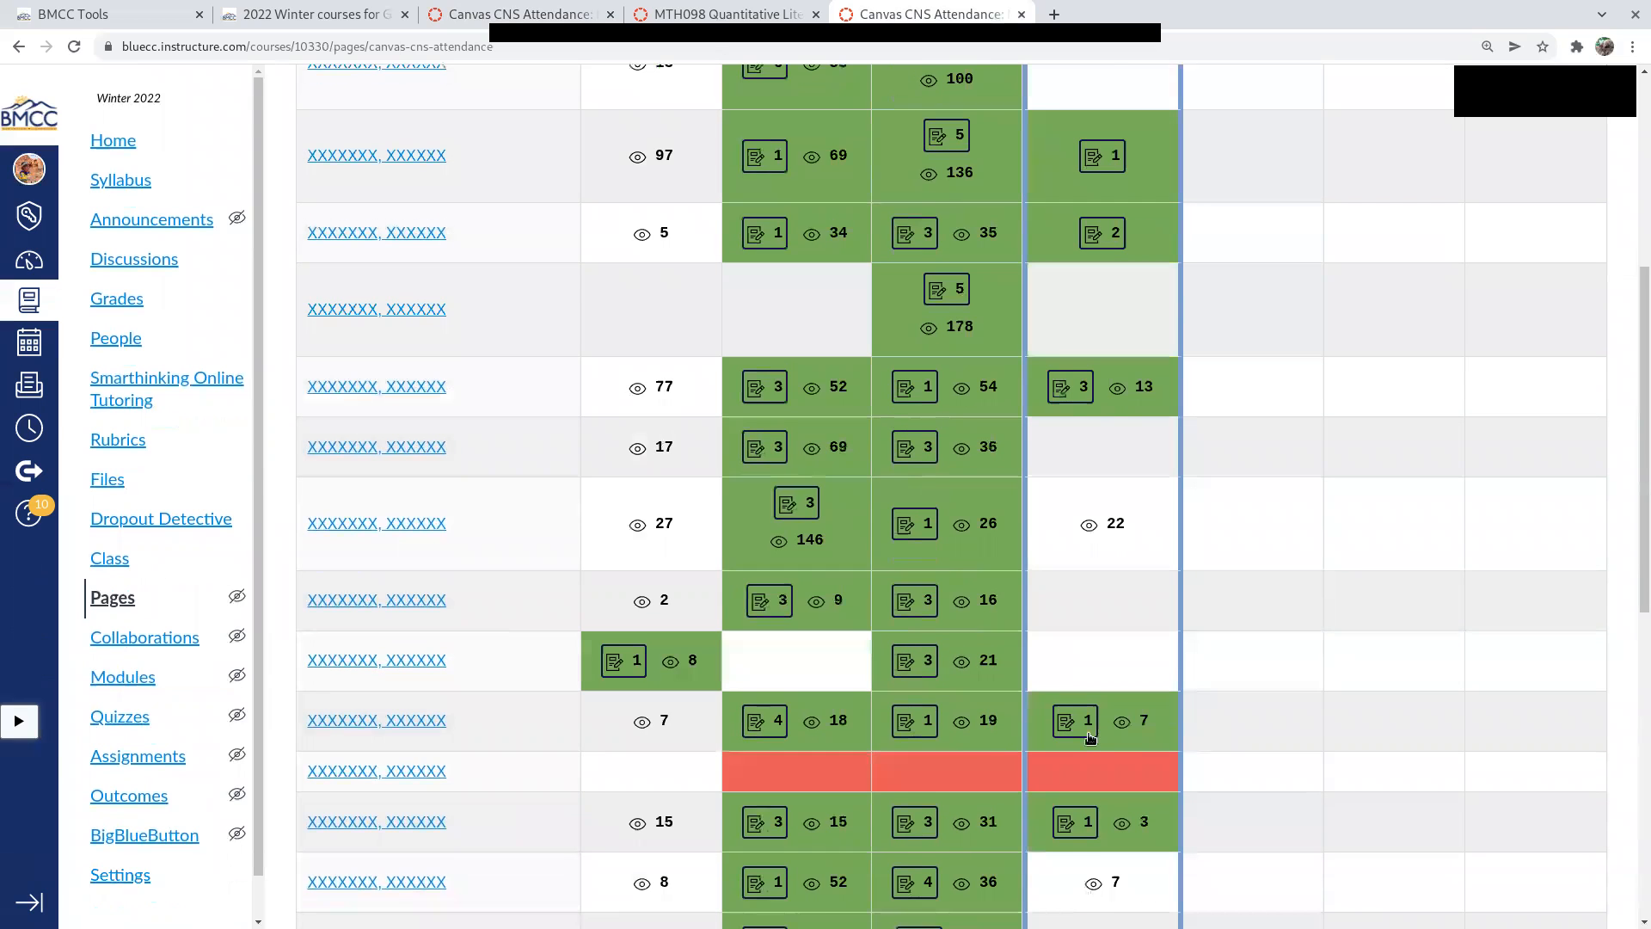
pyautogui.scroll(2, 1090, 738)
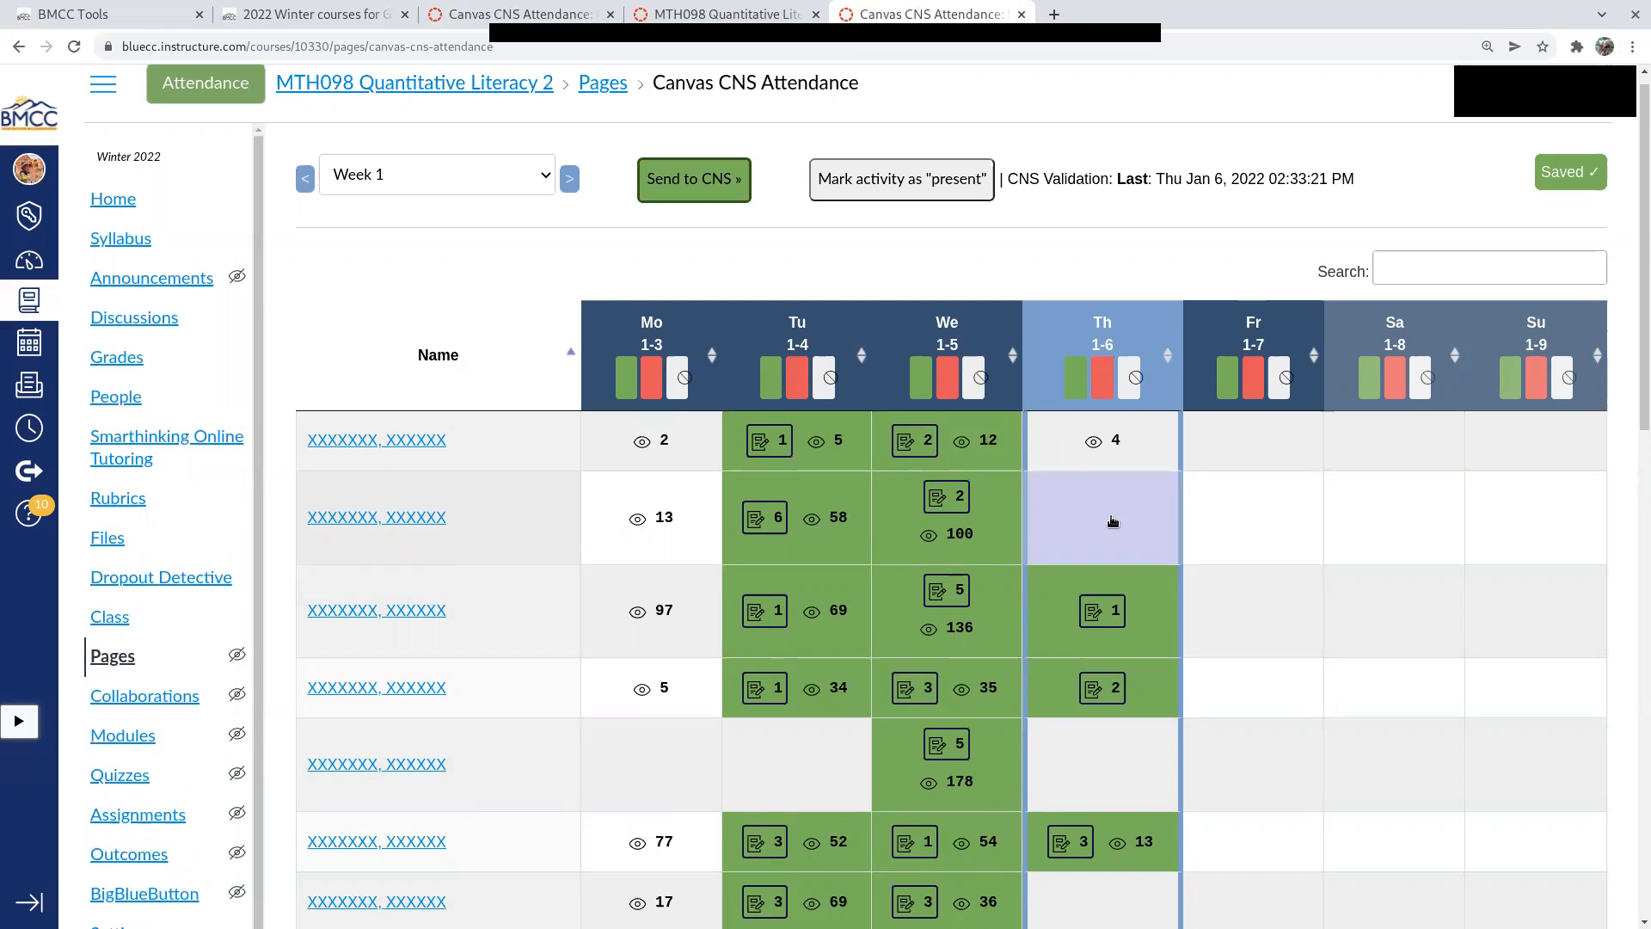
pyautogui.click(1113, 521)
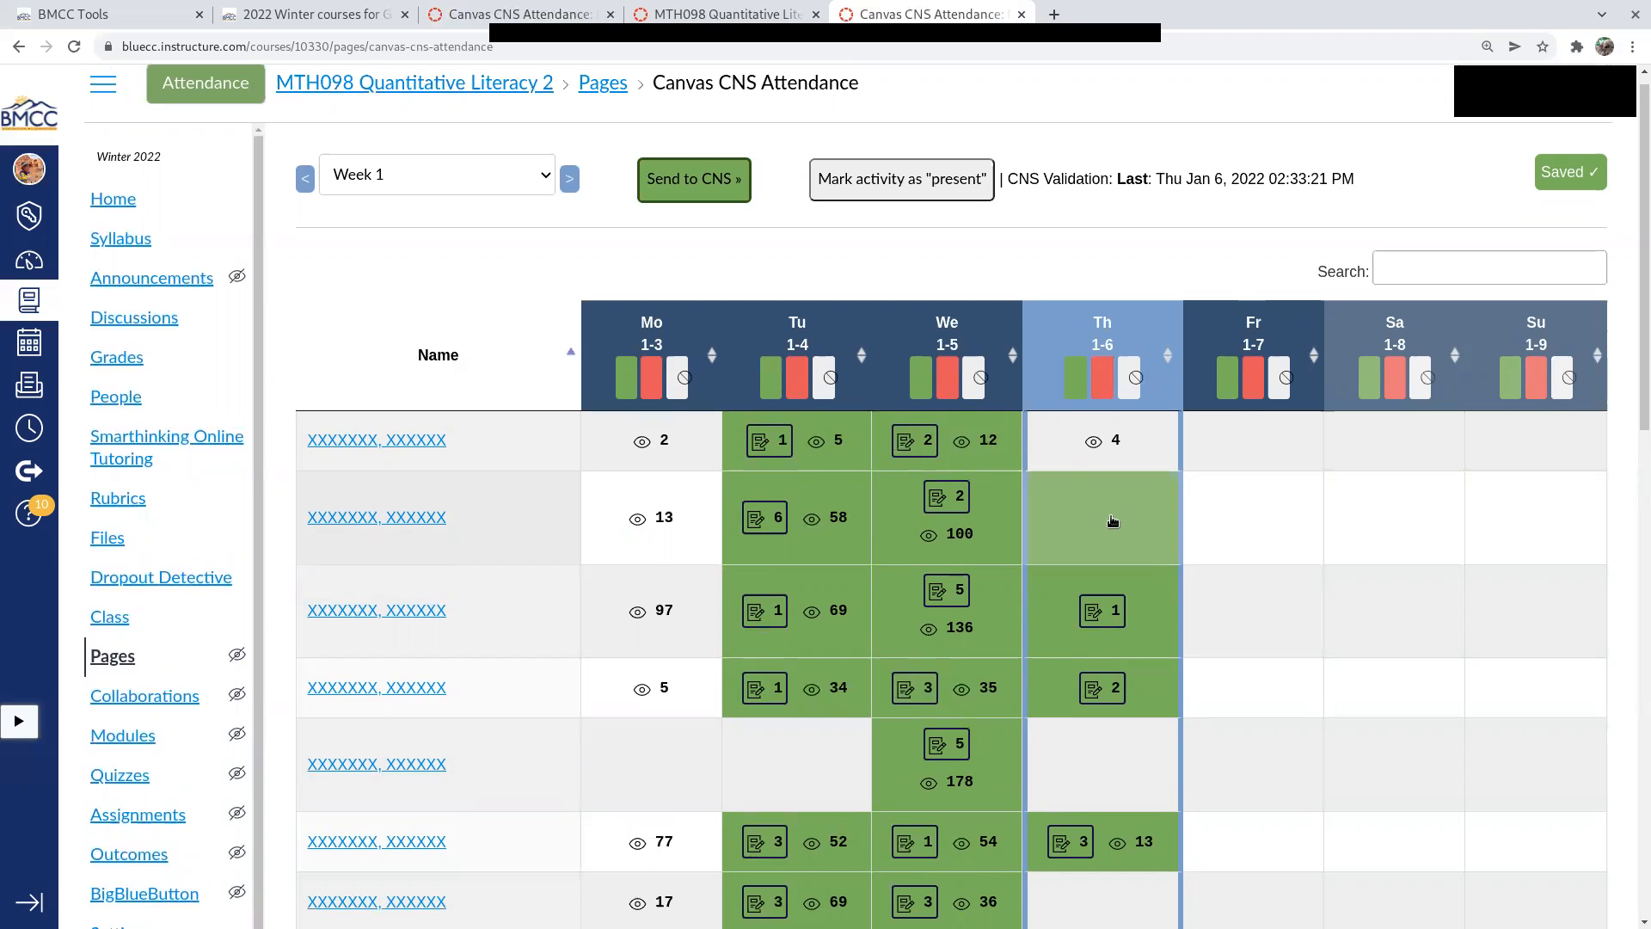
# - Review the marked MTH098 attendance and check the assignment details behind the second student's Wednesday 1-5 activity
pyautogui.scroll(-3, 1112, 521)
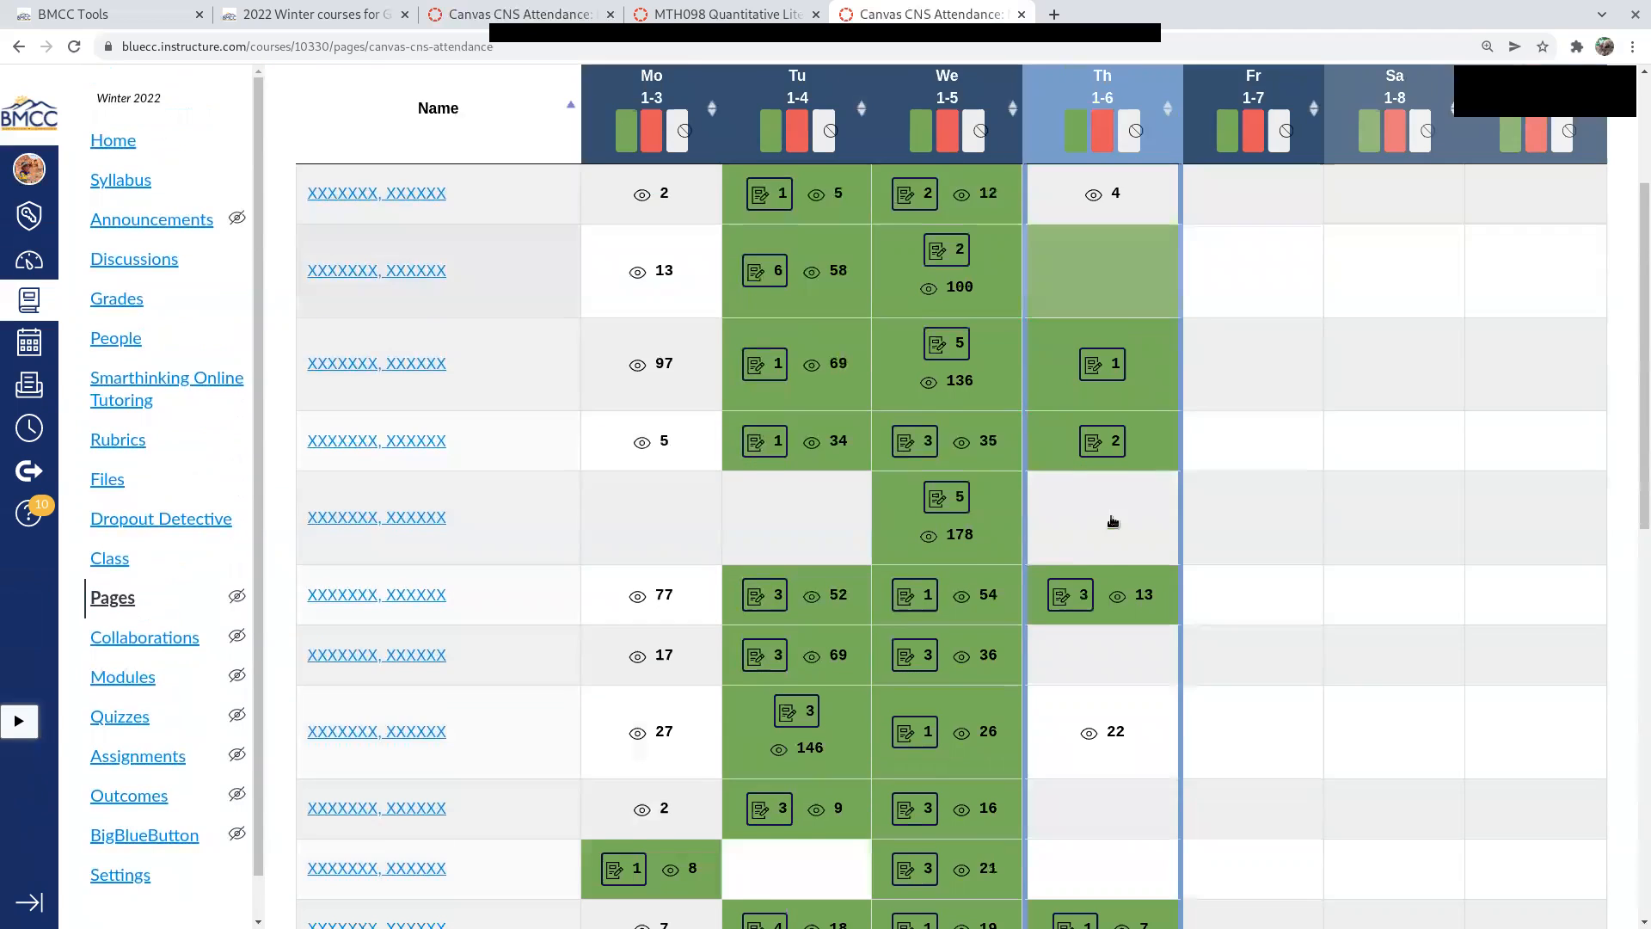
pyautogui.scroll(-2, 1112, 521)
pyautogui.scroll(-4, 1112, 521)
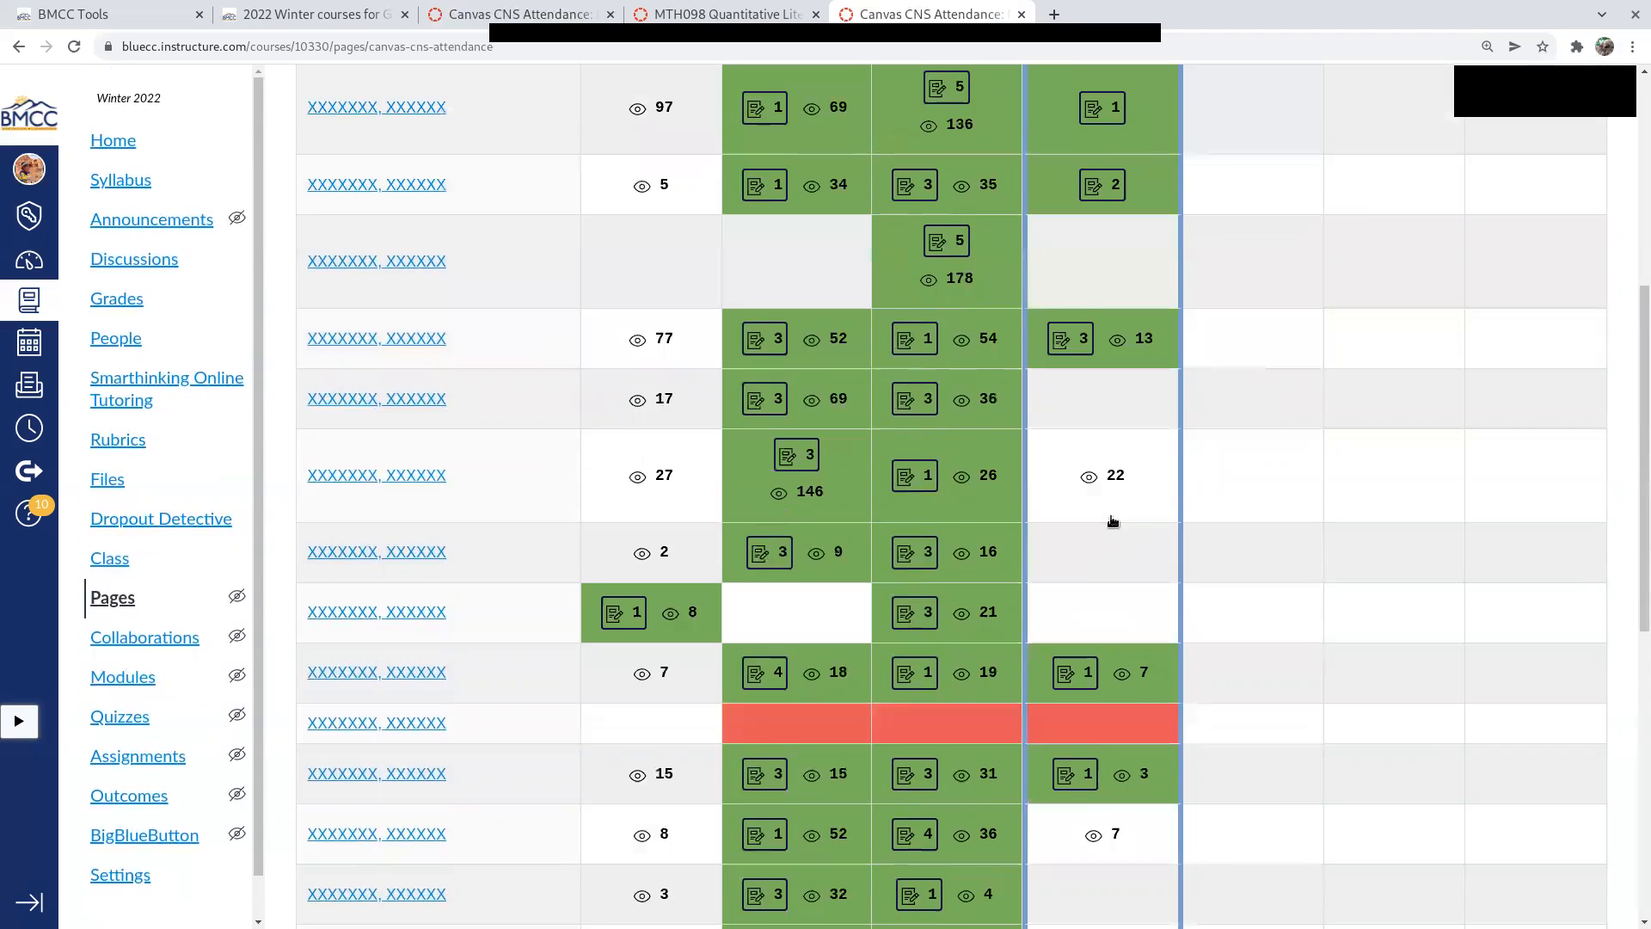
pyautogui.scroll(-5, 1112, 521)
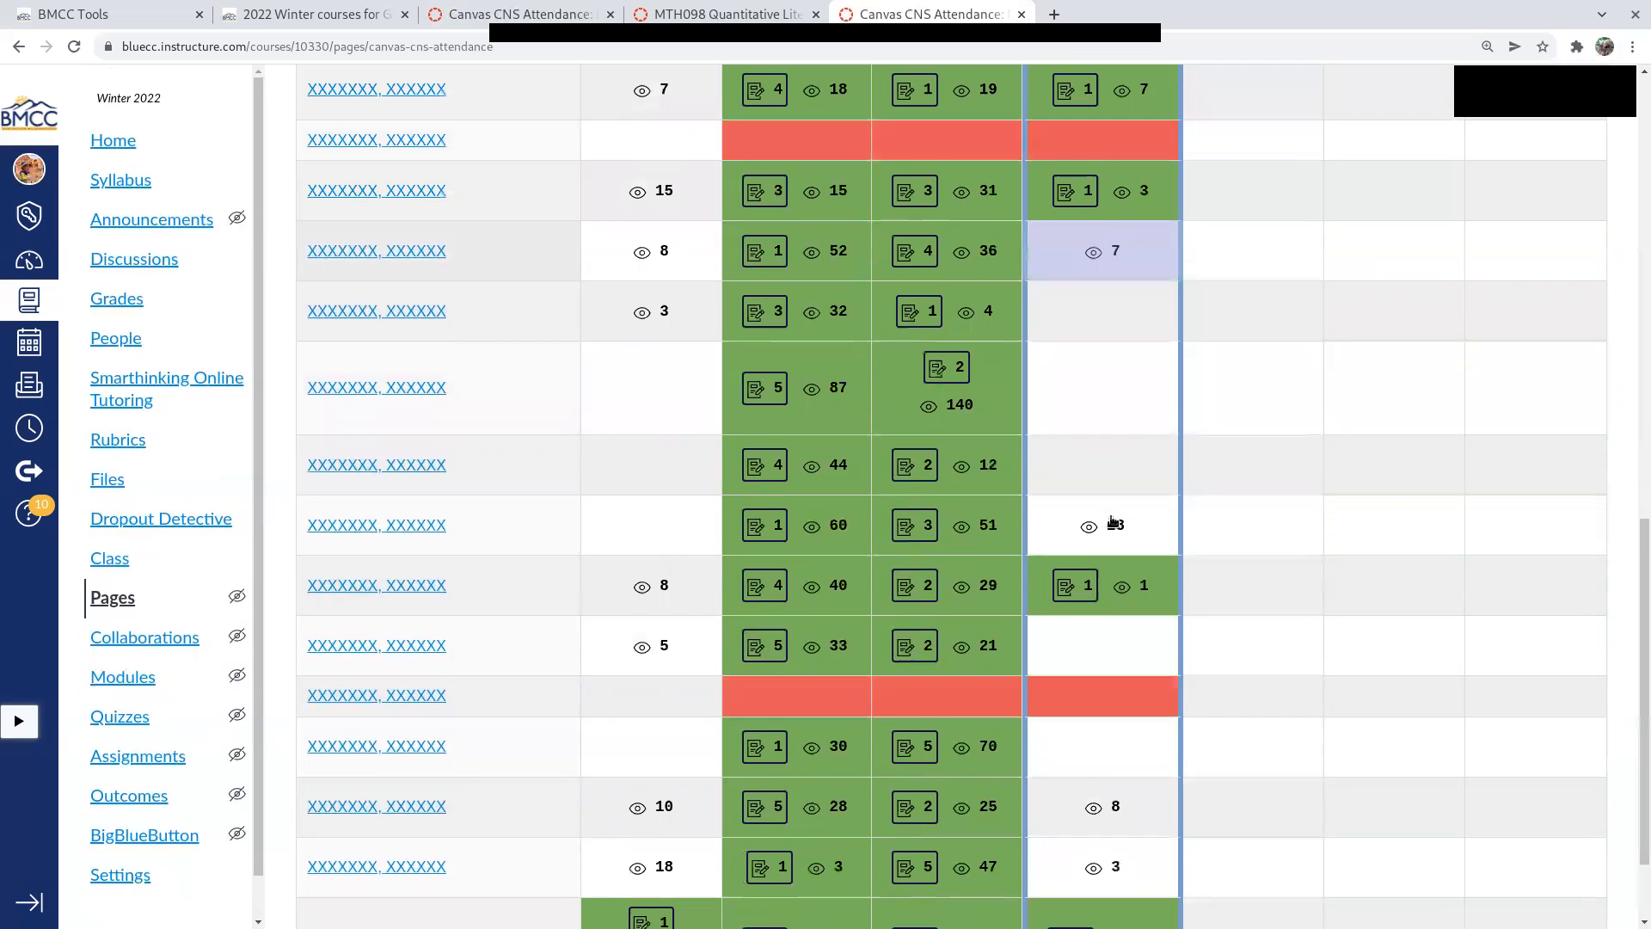
pyautogui.scroll(6, 1112, 521)
pyautogui.scroll(7, 1112, 521)
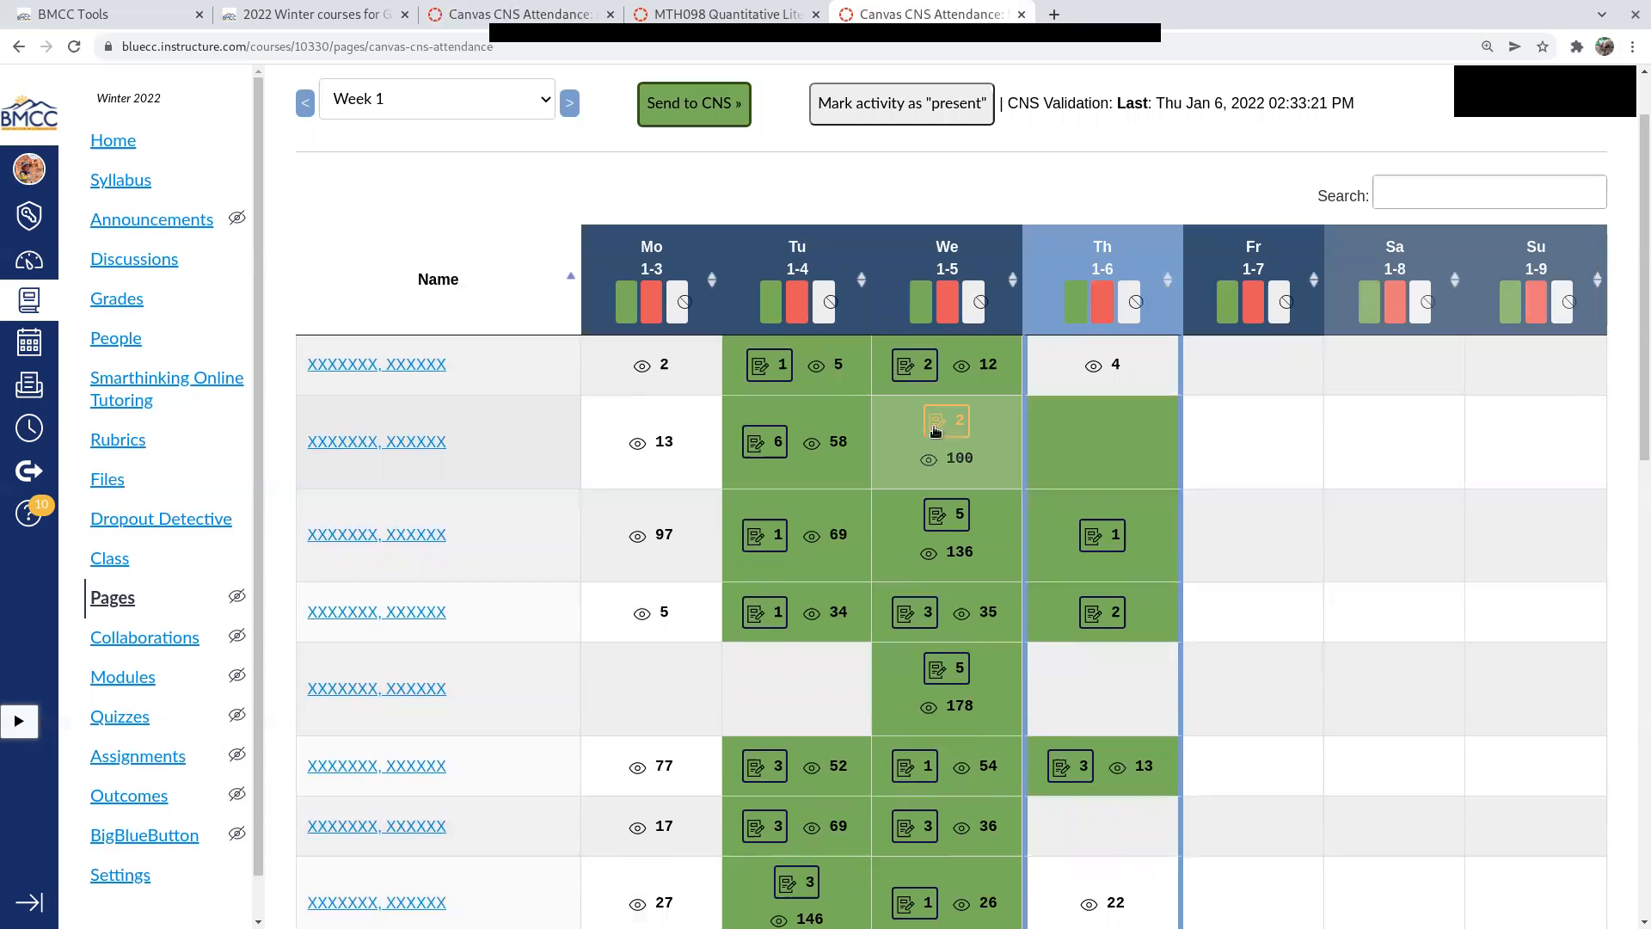
pyautogui.click(945, 419)
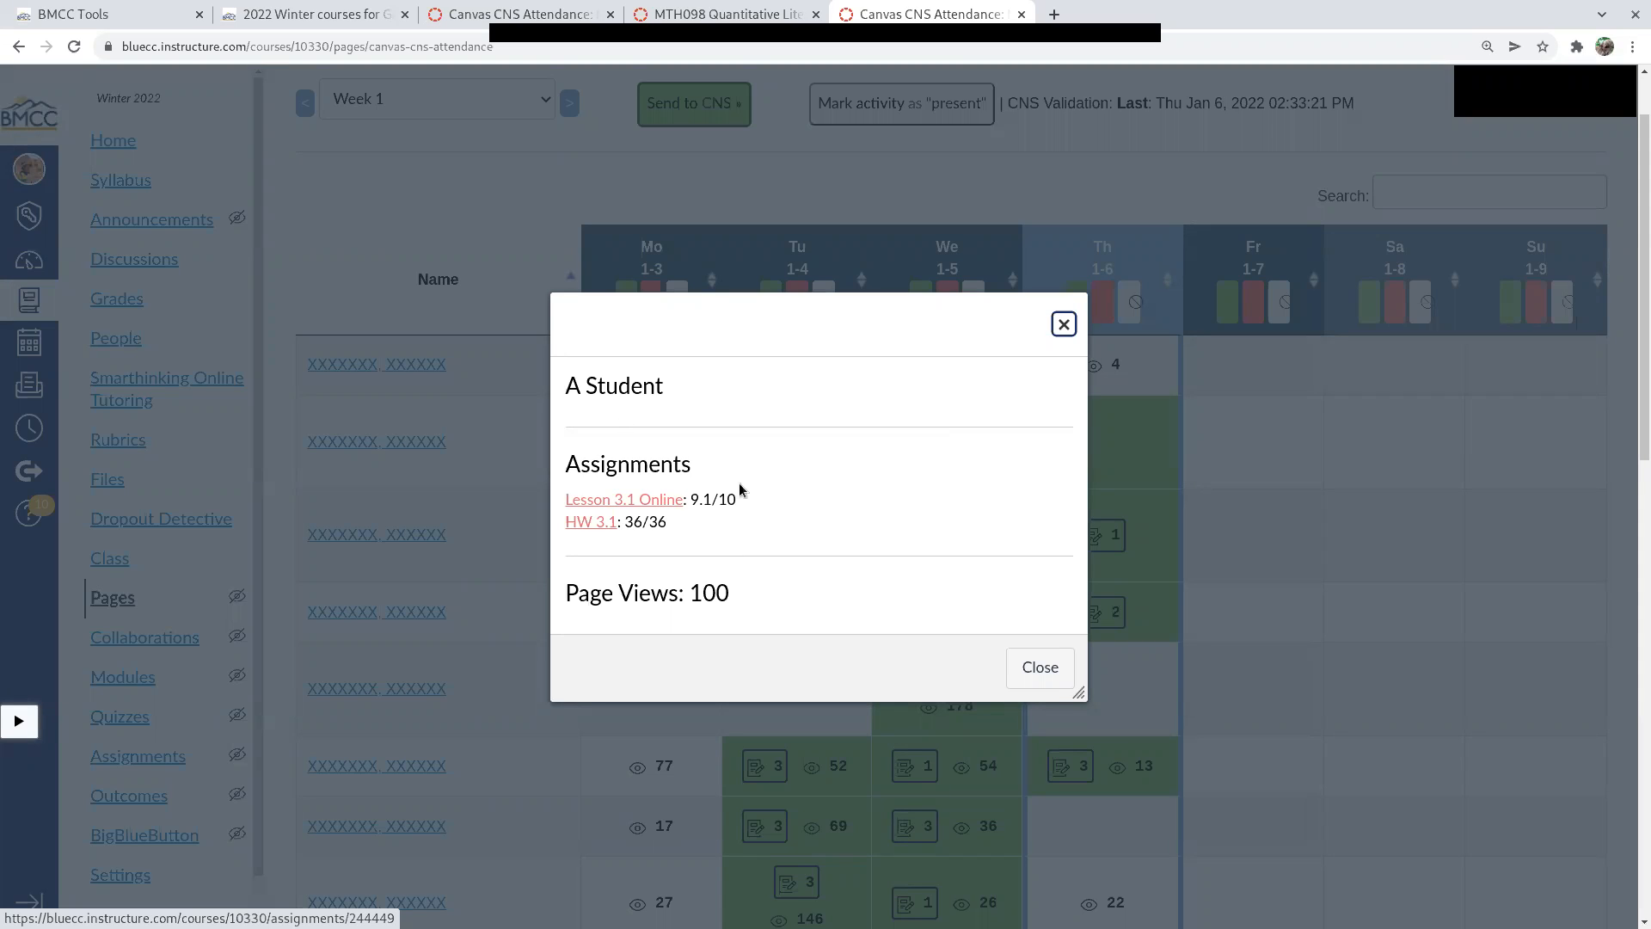
pyautogui.click(1039, 669)
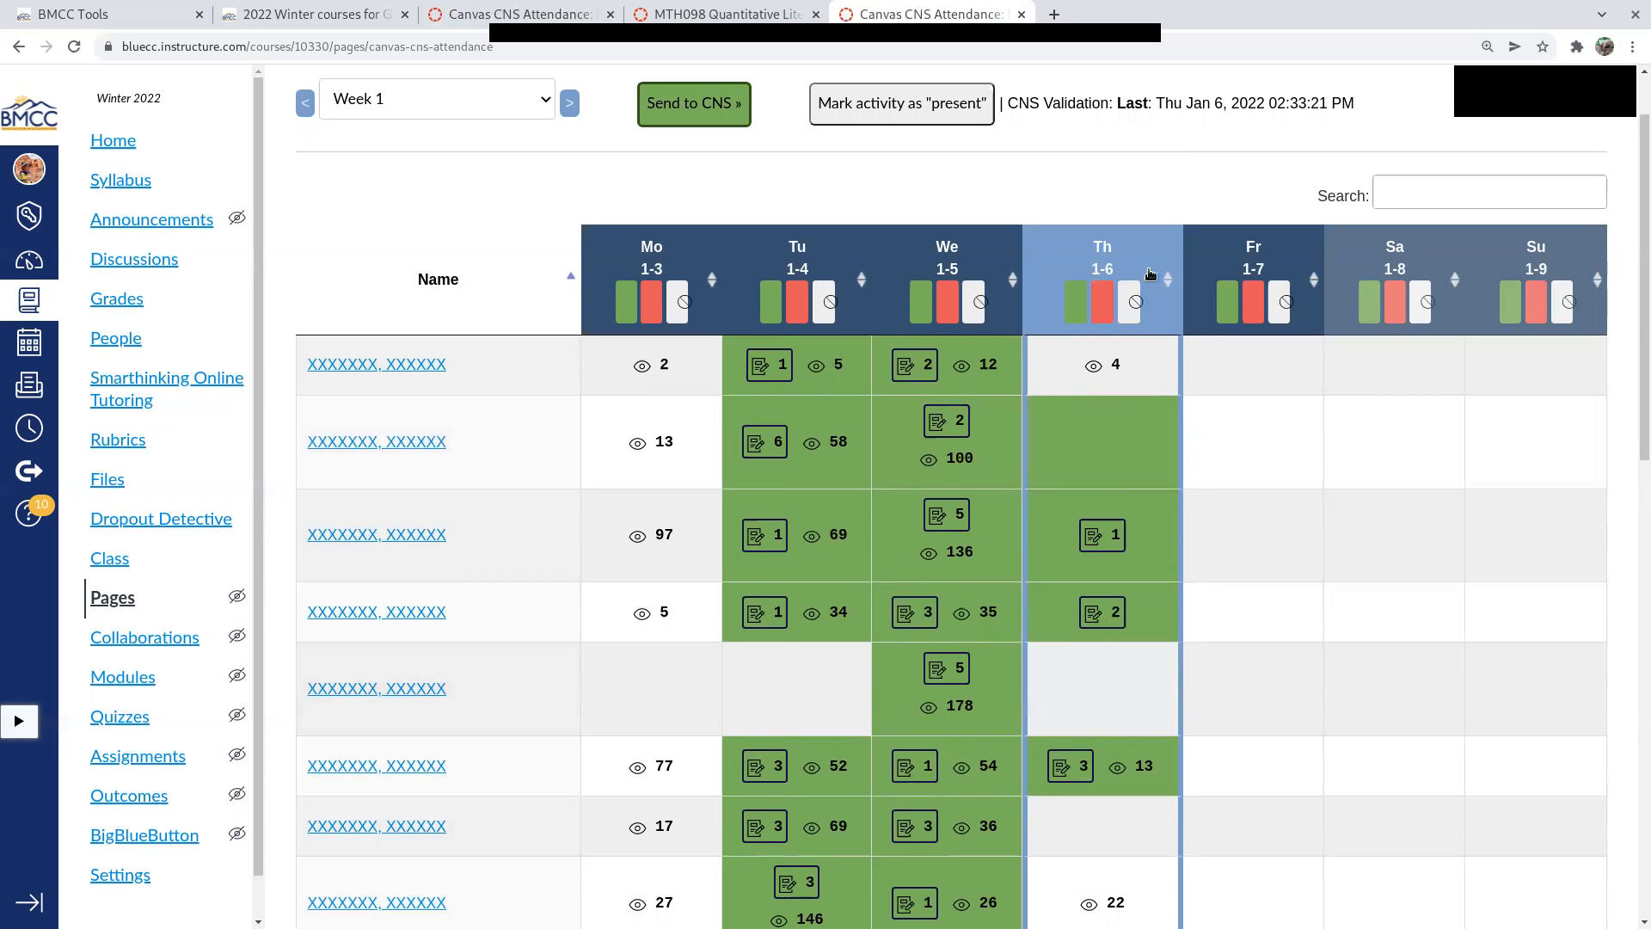
# - Send the marked MTH098 Week 1 attendance records to CNS
pyautogui.click(679, 104)
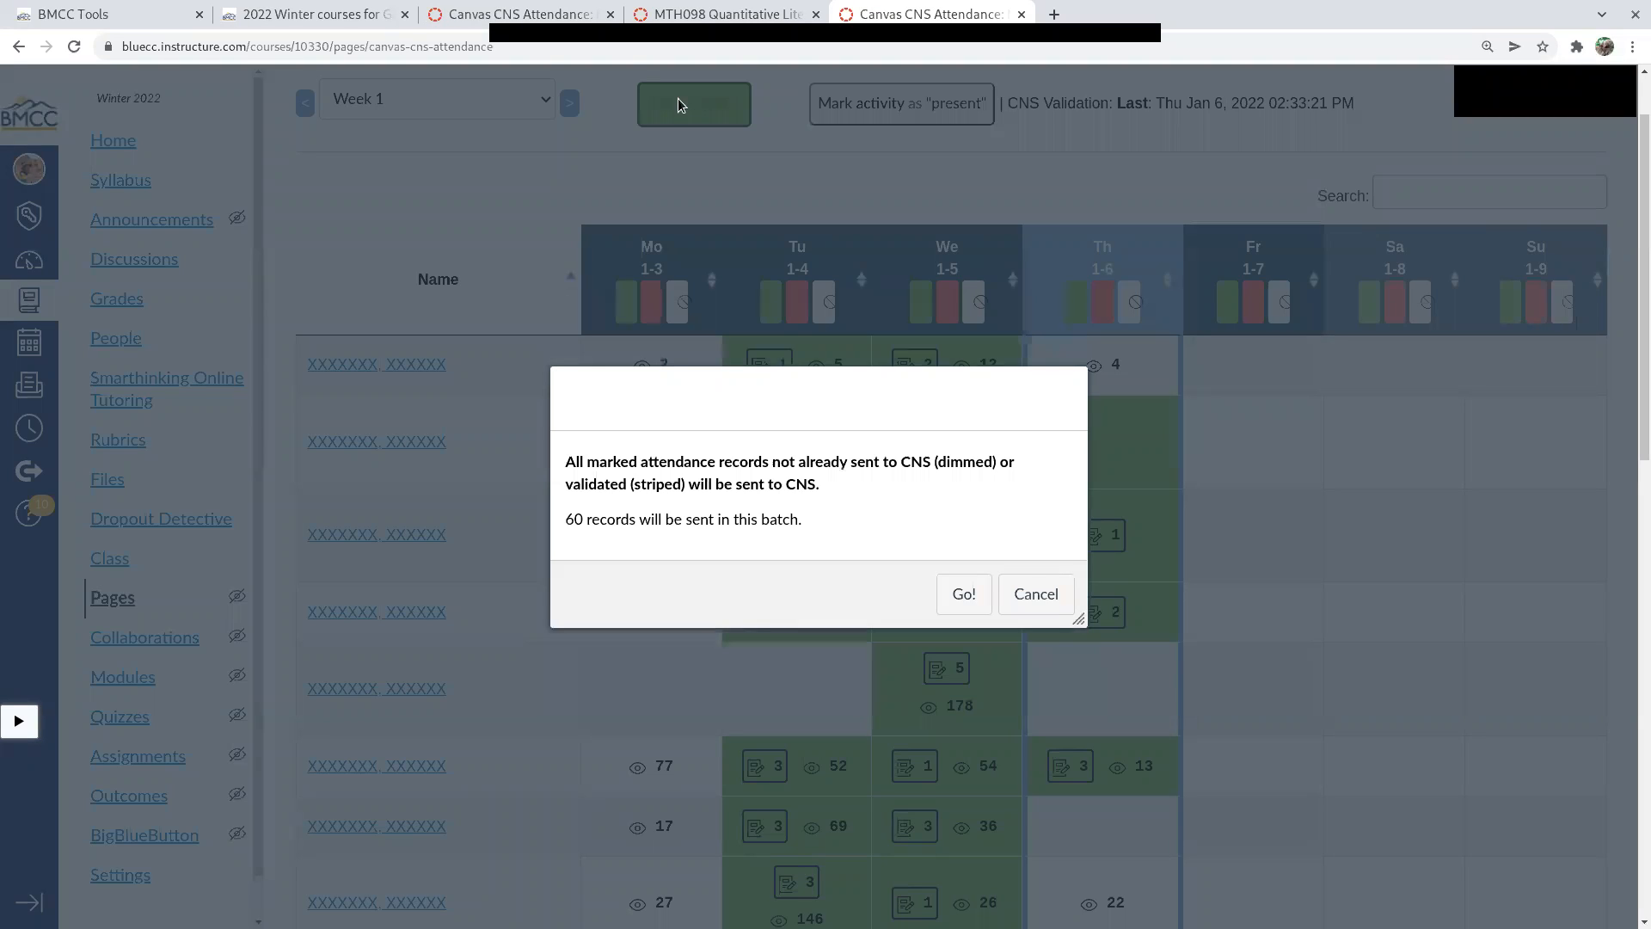
pyautogui.click(966, 596)
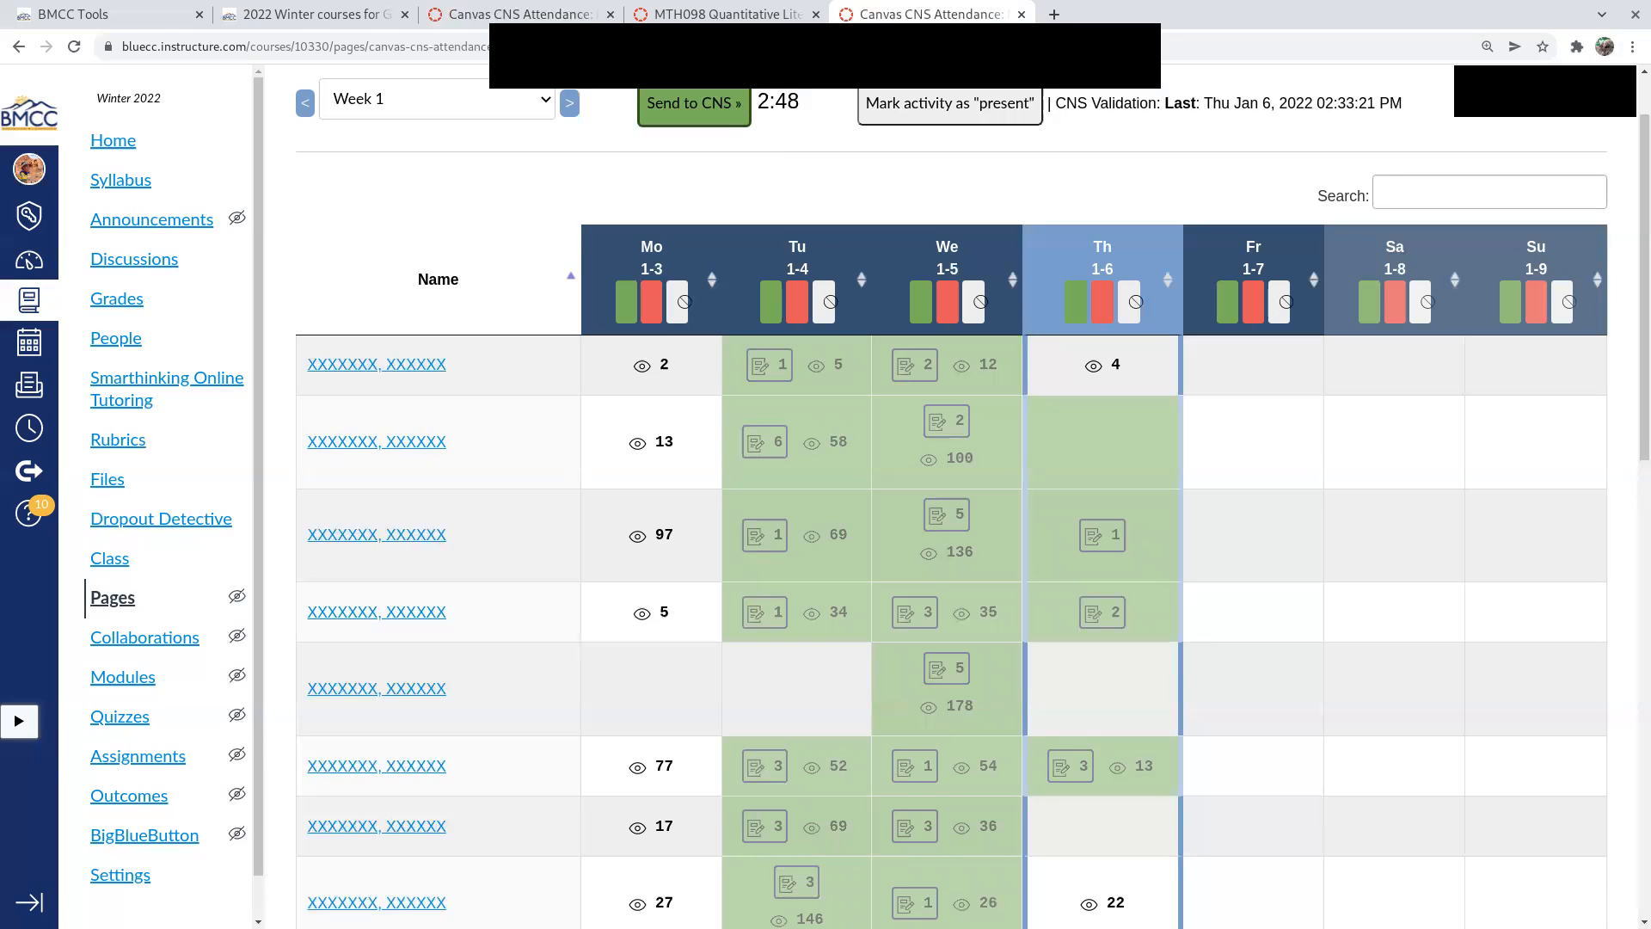
# - Switch to the MTH212 attendance page and check the CNS validation of its Week 1 records across the whole roster
pyautogui.hotkey('ctrl', '3')
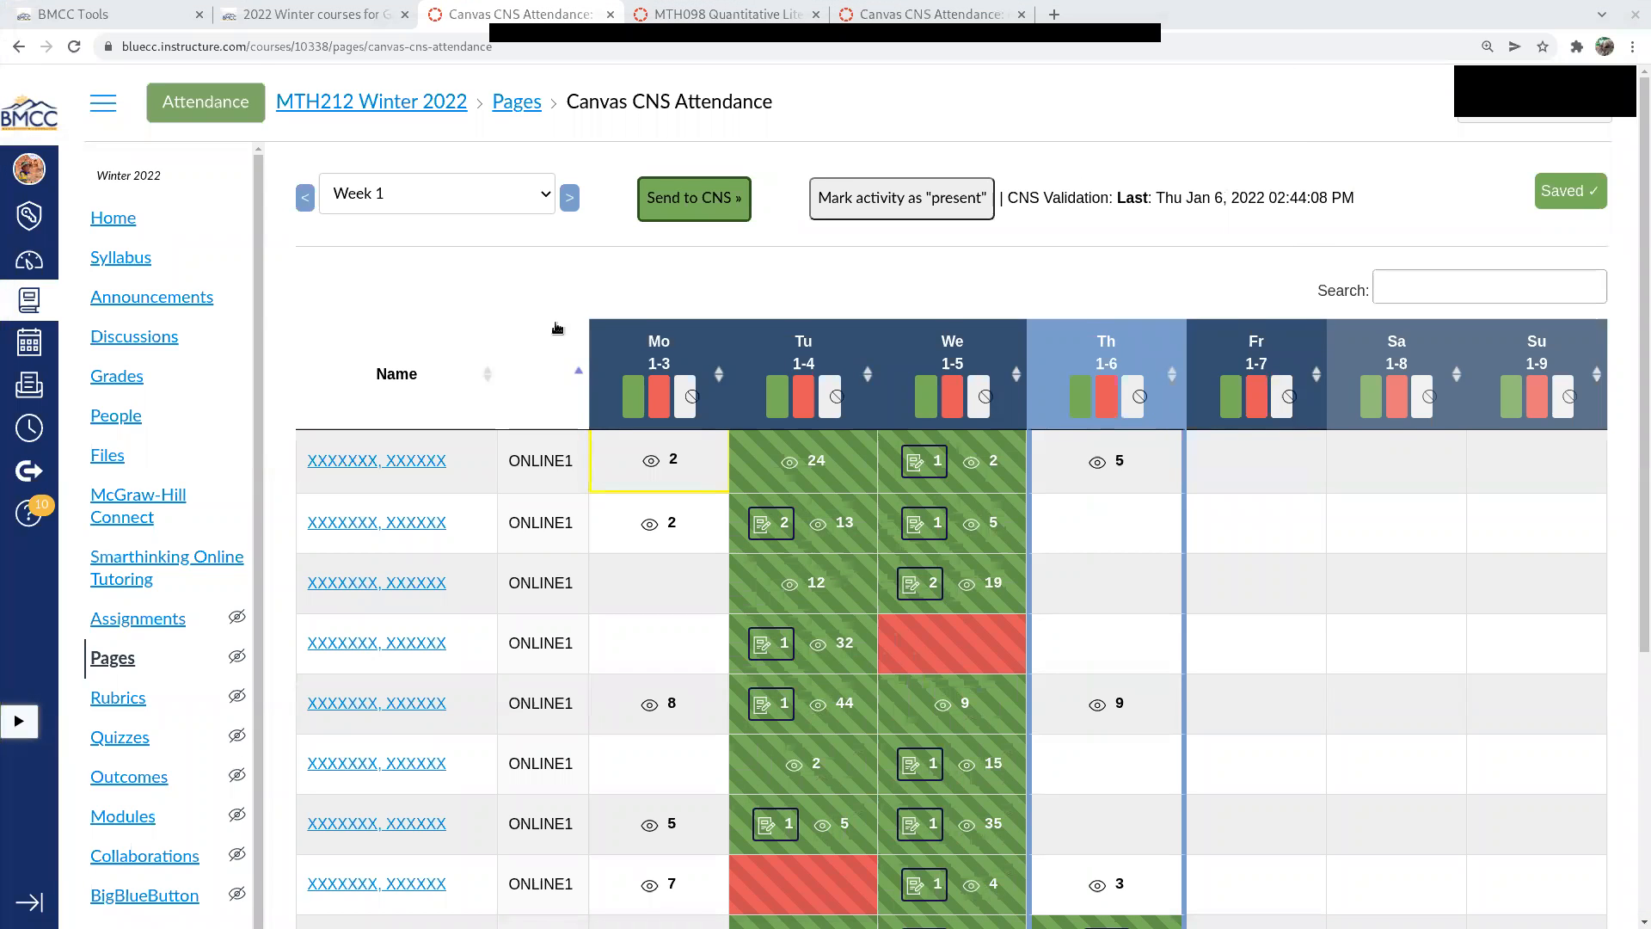
pyautogui.scroll(-4, 557, 328)
pyautogui.scroll(-1, 557, 328)
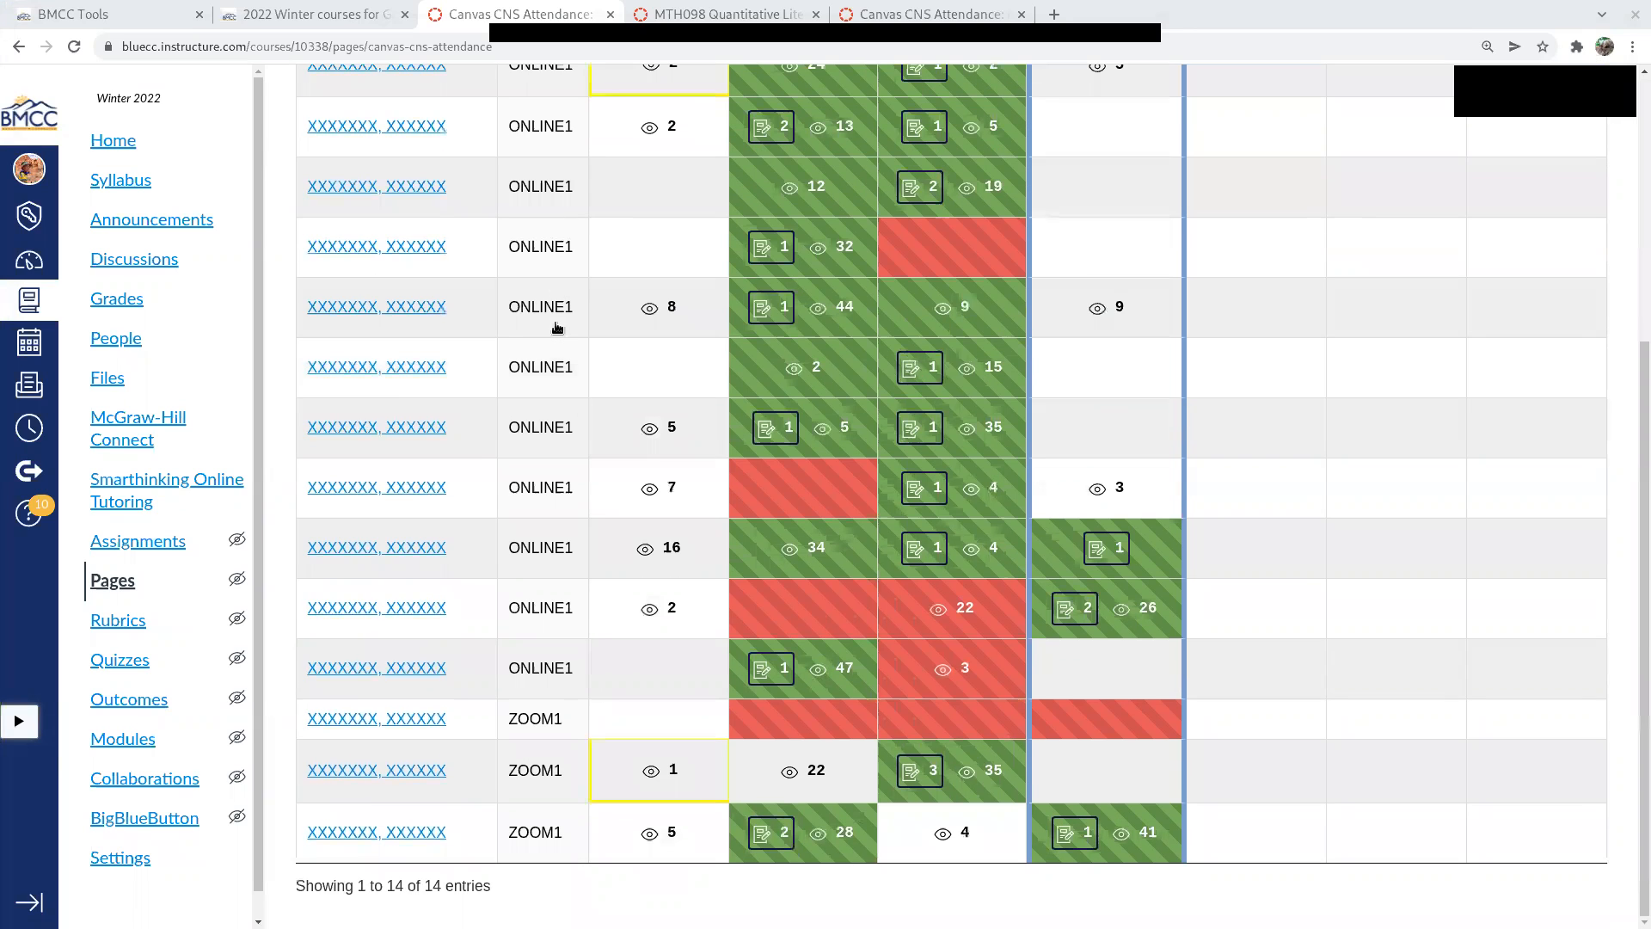
pyautogui.scroll(5, 558, 328)
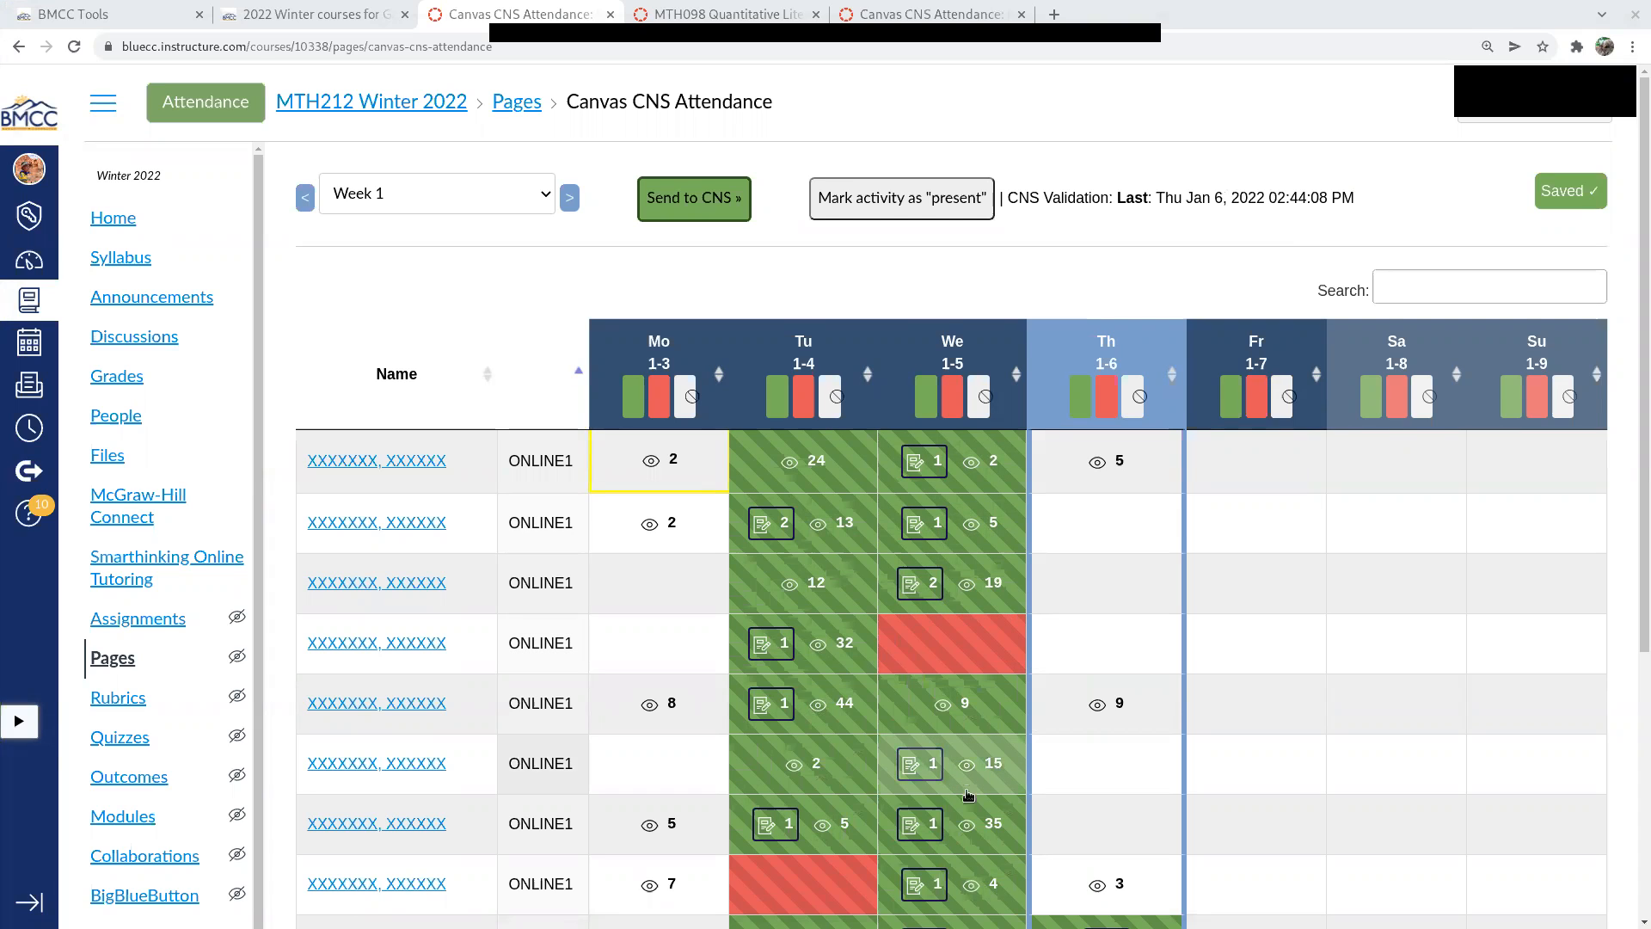
pyautogui.scroll(-1, 967, 781)
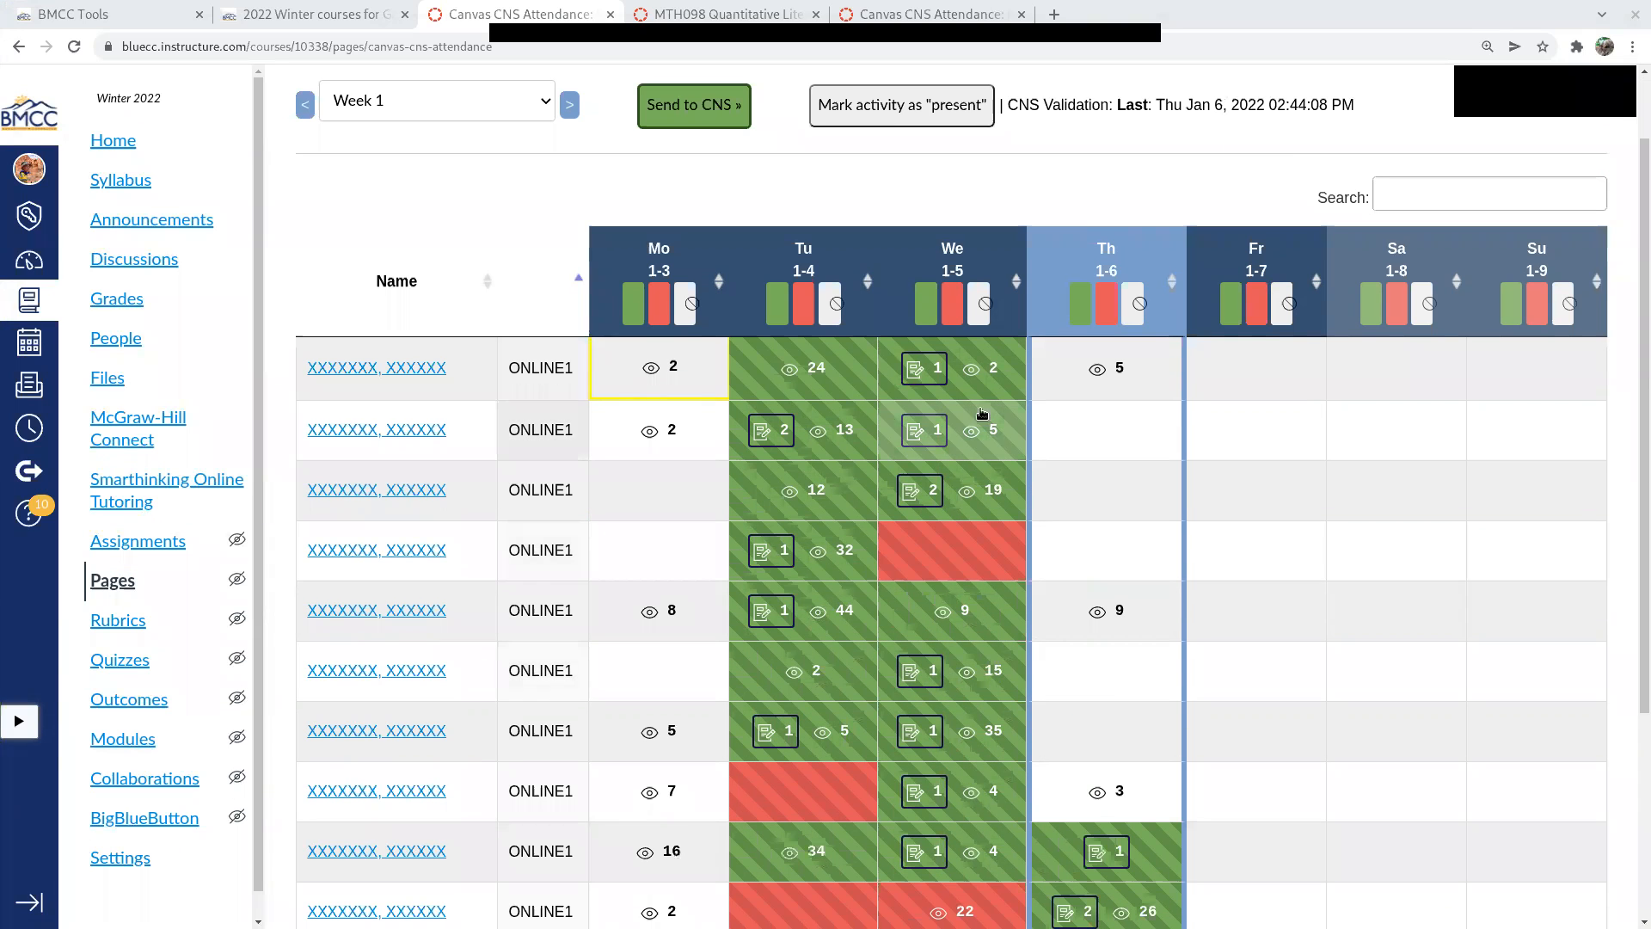
pyautogui.scroll(-2, 984, 793)
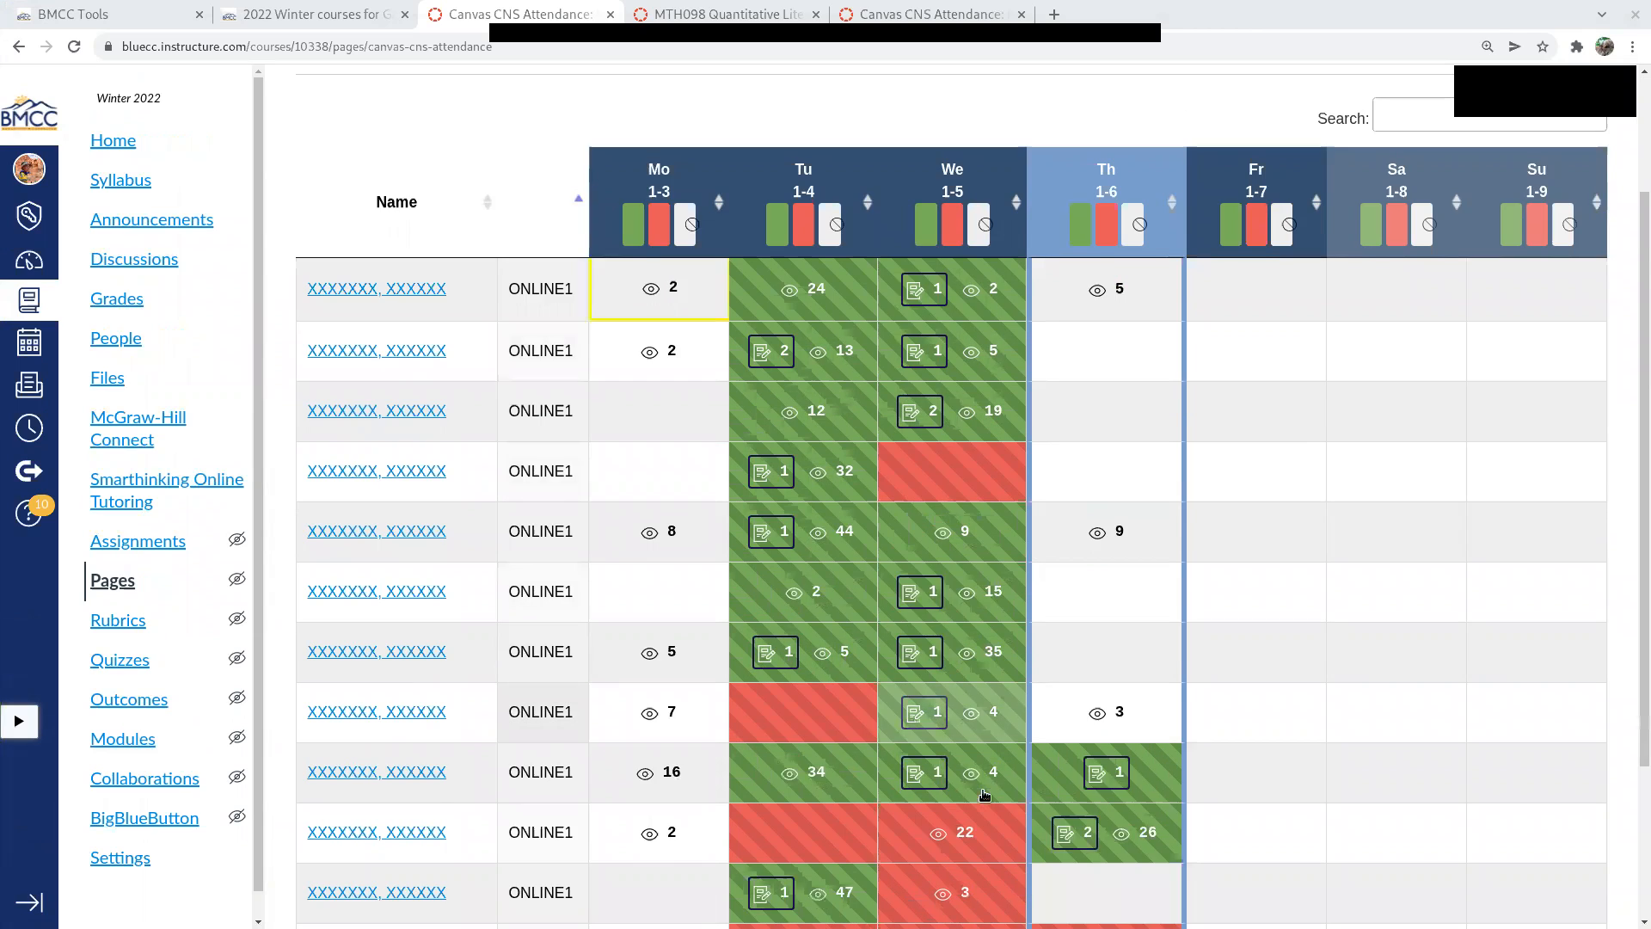
pyautogui.scroll(-1, 985, 793)
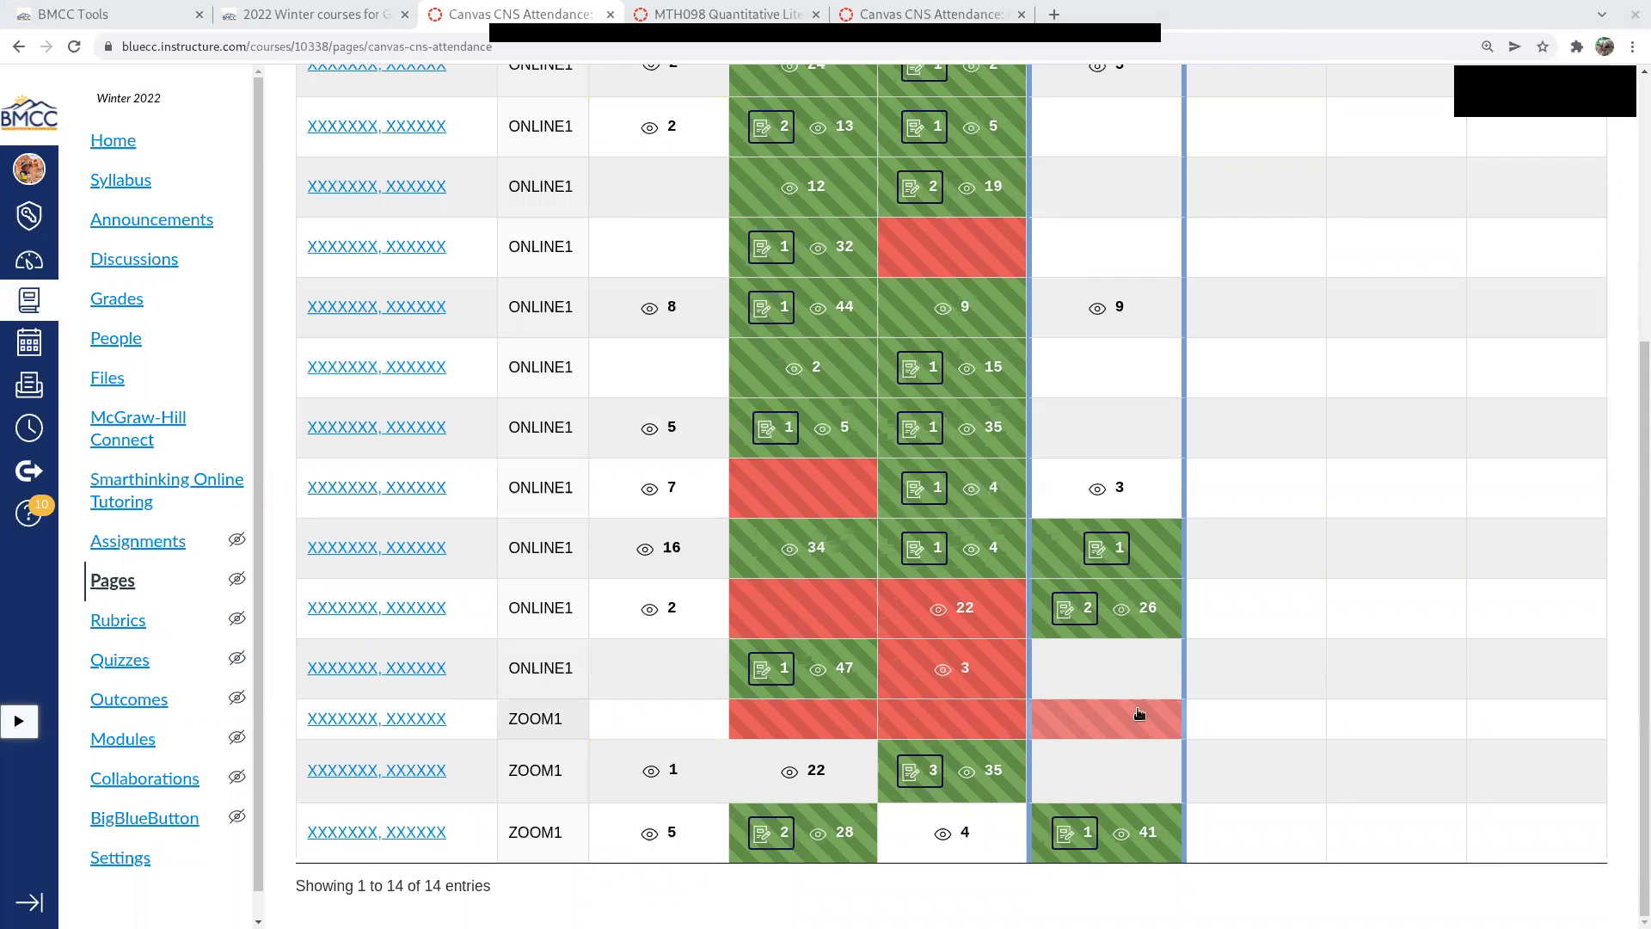
pyautogui.scroll(1, 1132, 456)
pyautogui.scroll(3, 1132, 453)
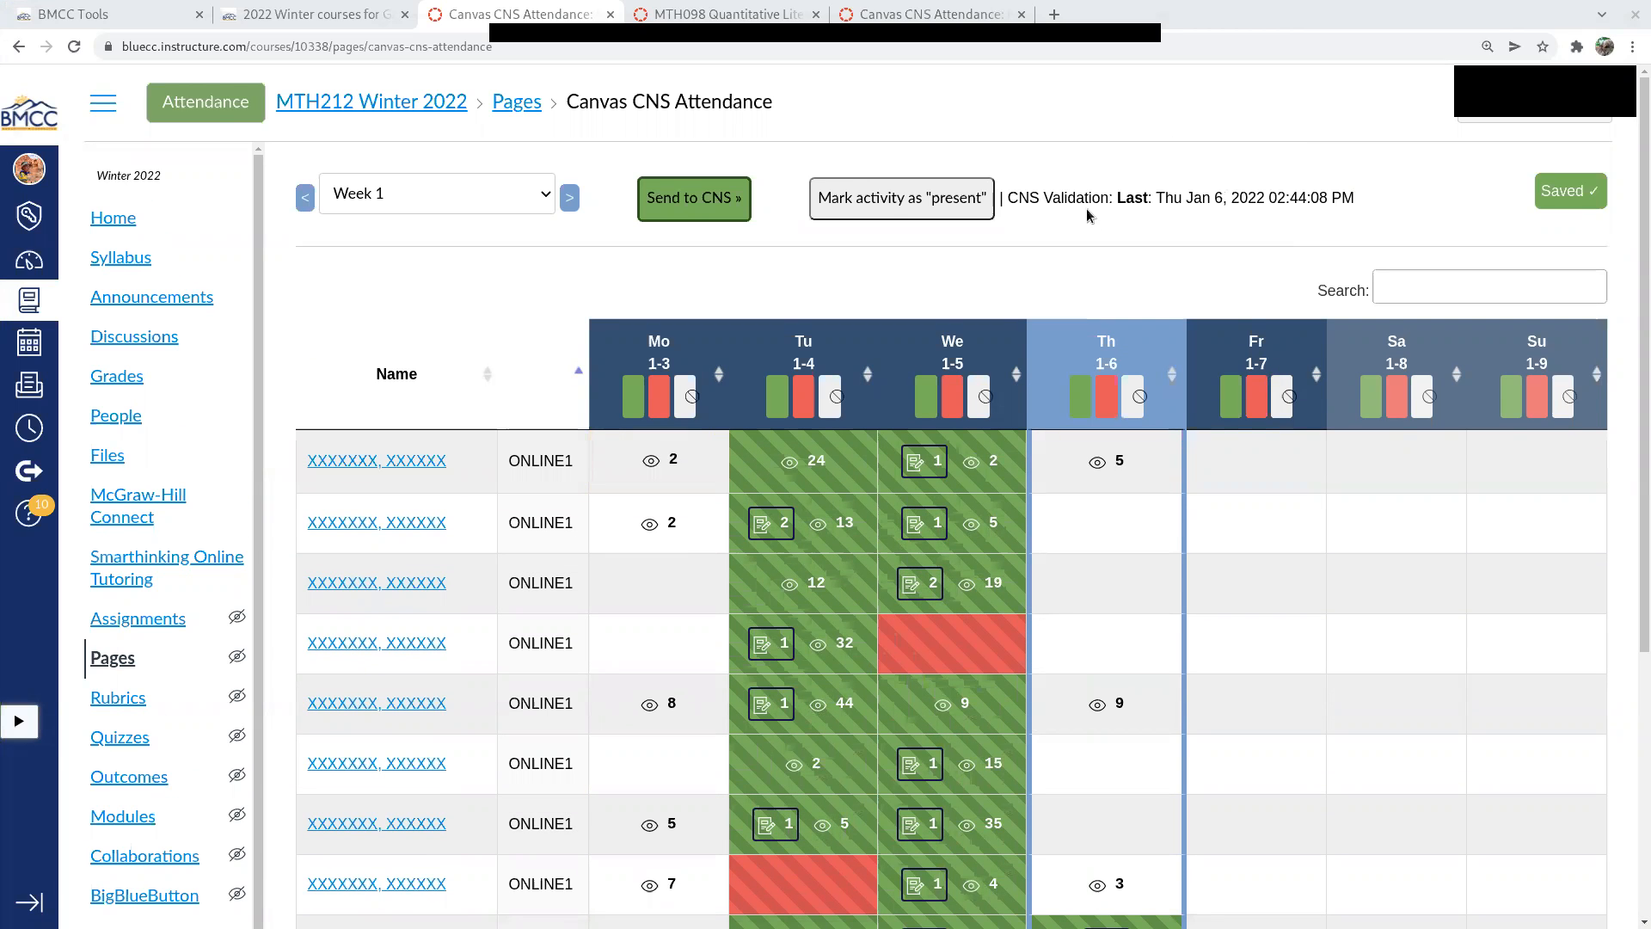
pyautogui.scroll(-5, 1088, 226)
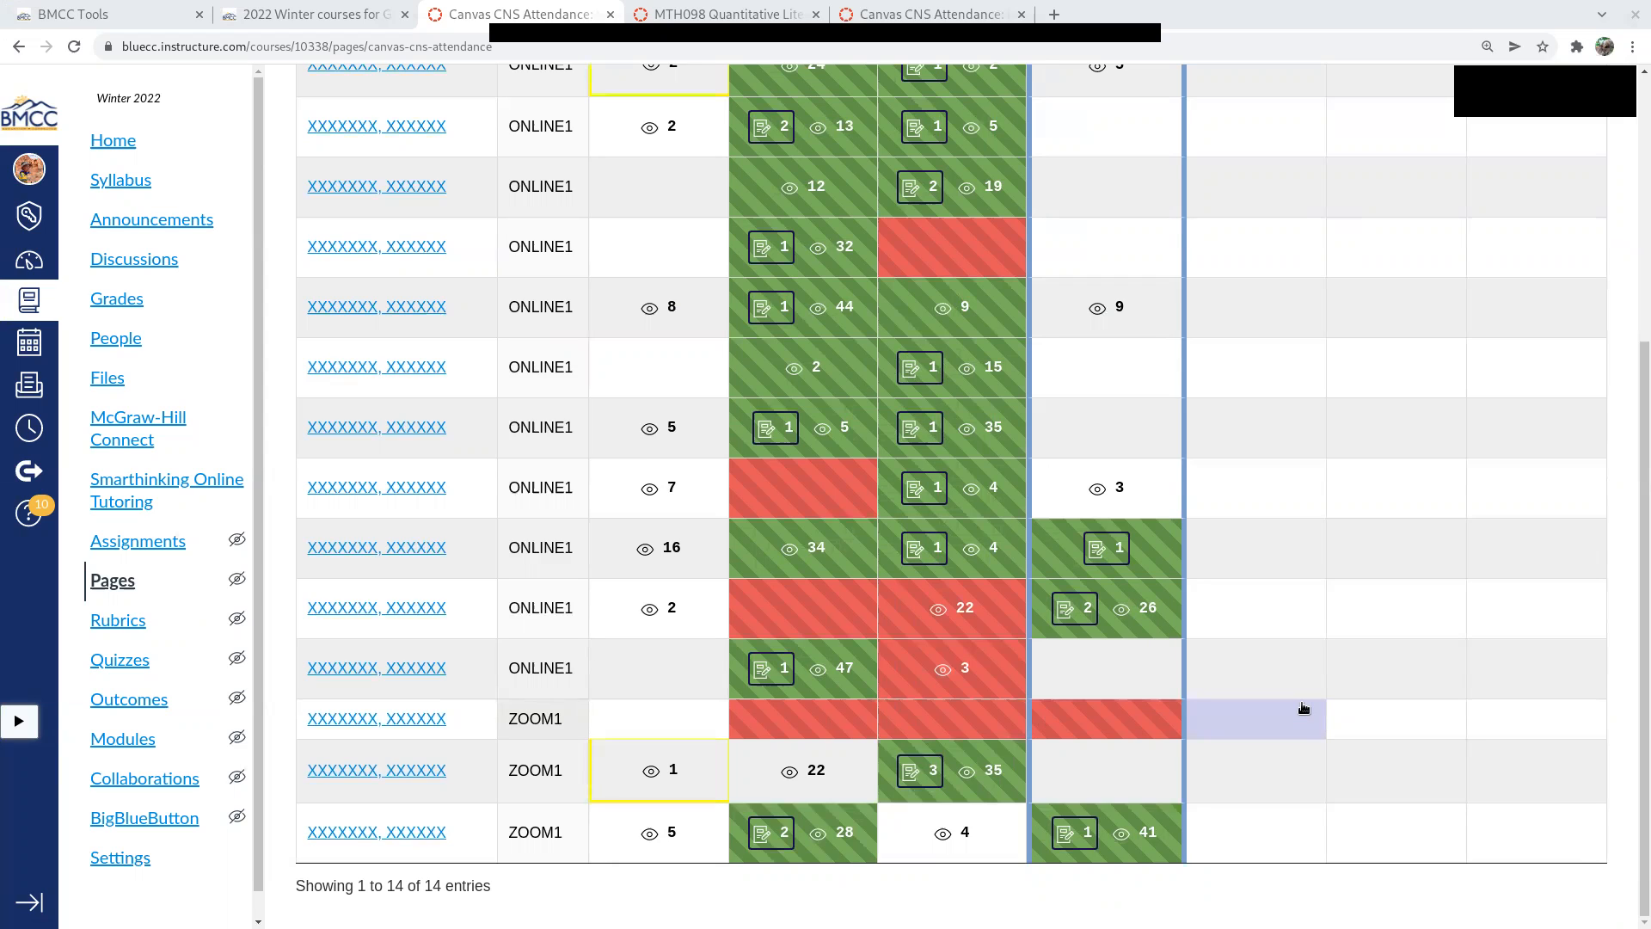
pyautogui.scroll(5, 1115, 320)
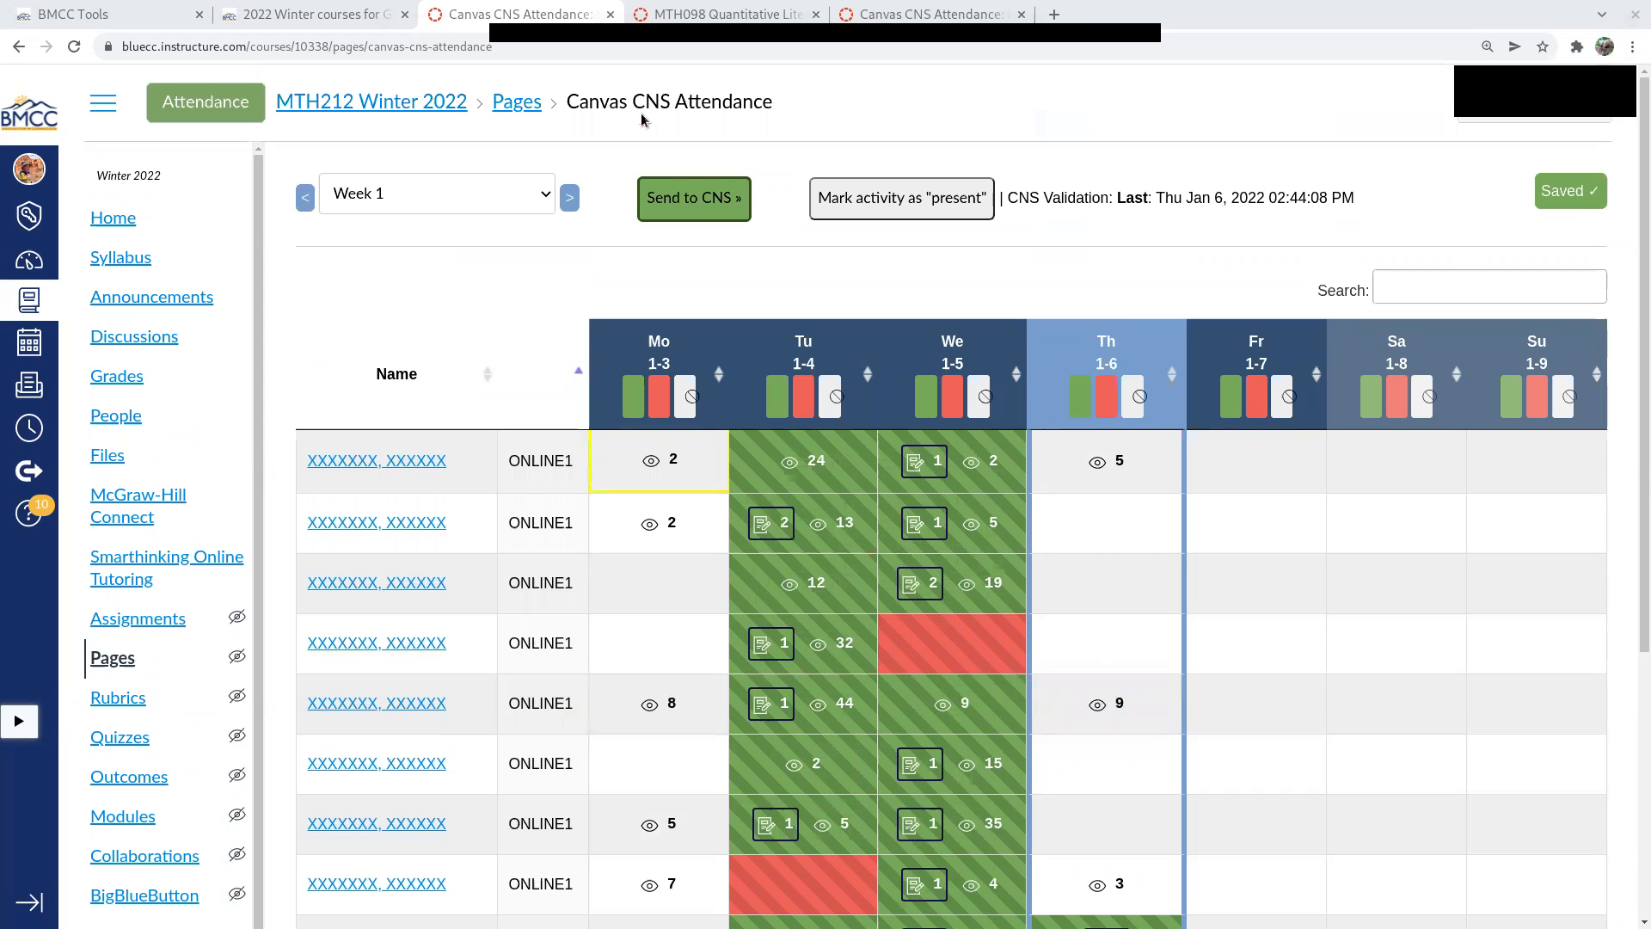
# - Return to the 2022 Winter course list in BMCC Tools to check the missing attendance records
pyautogui.click(105, 14)
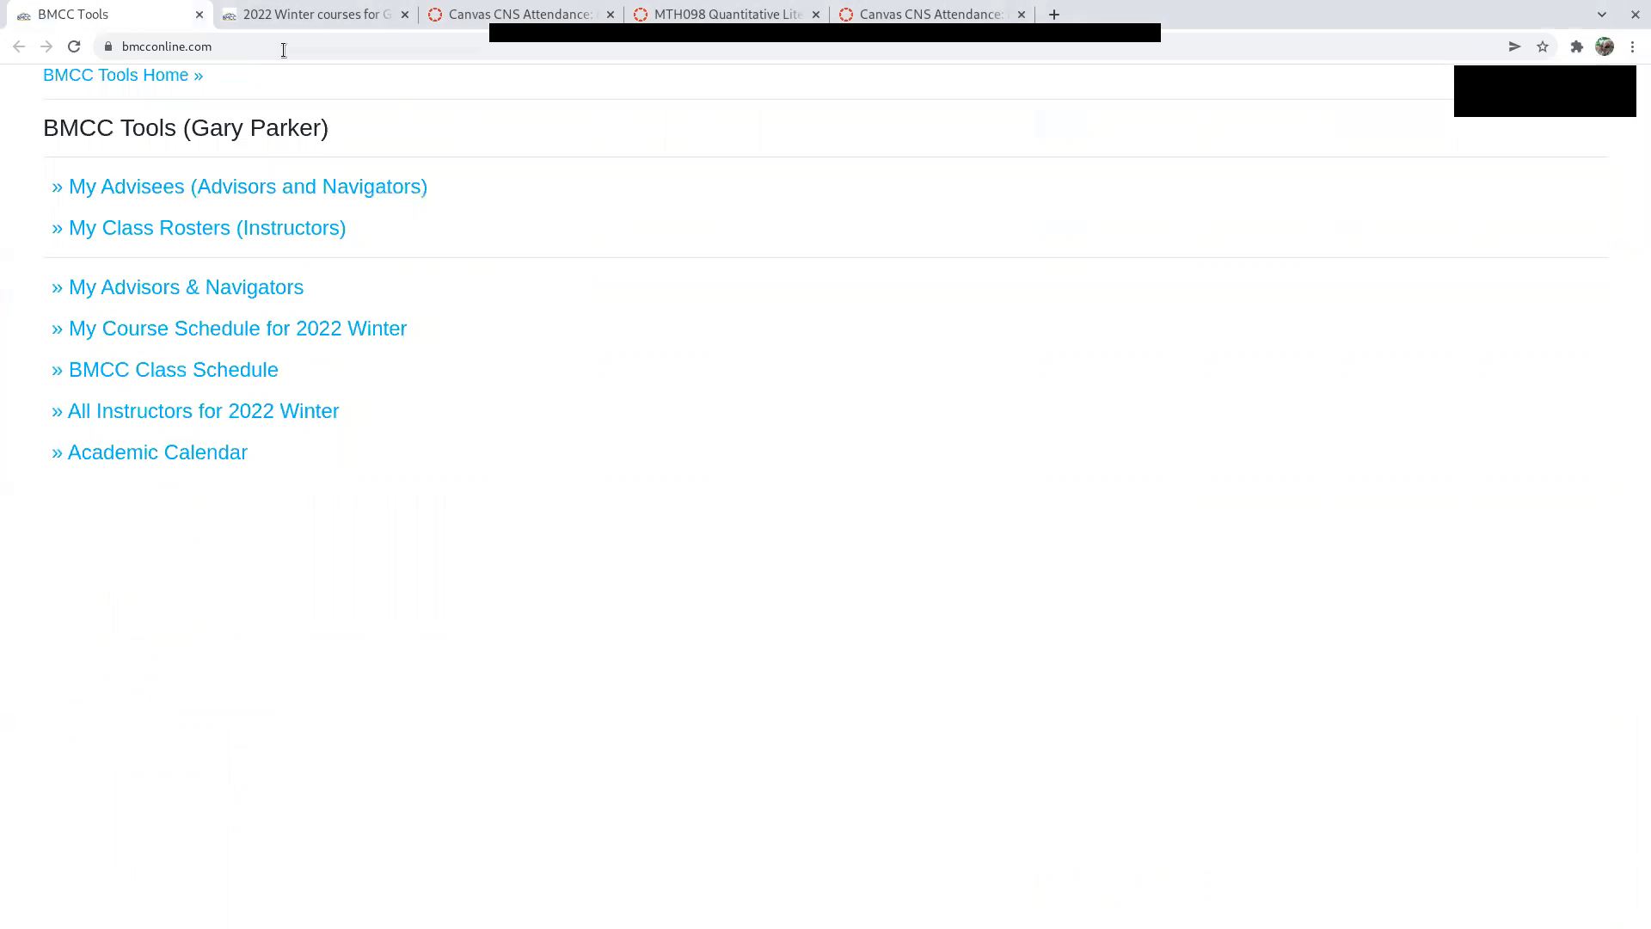
pyautogui.click(310, 14)
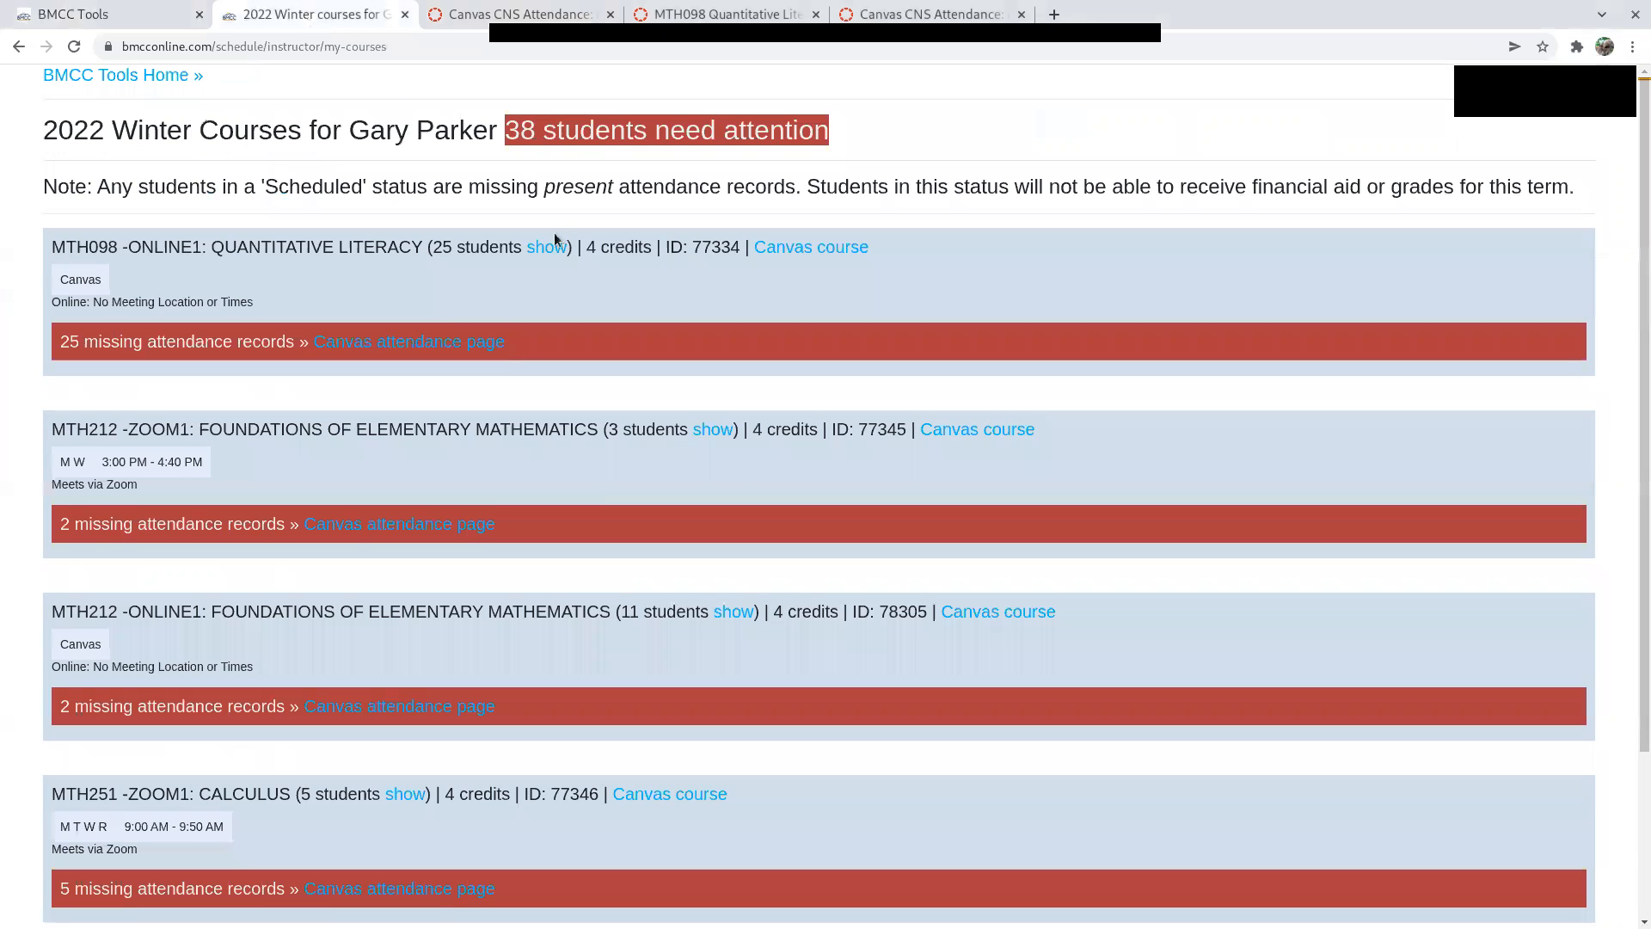